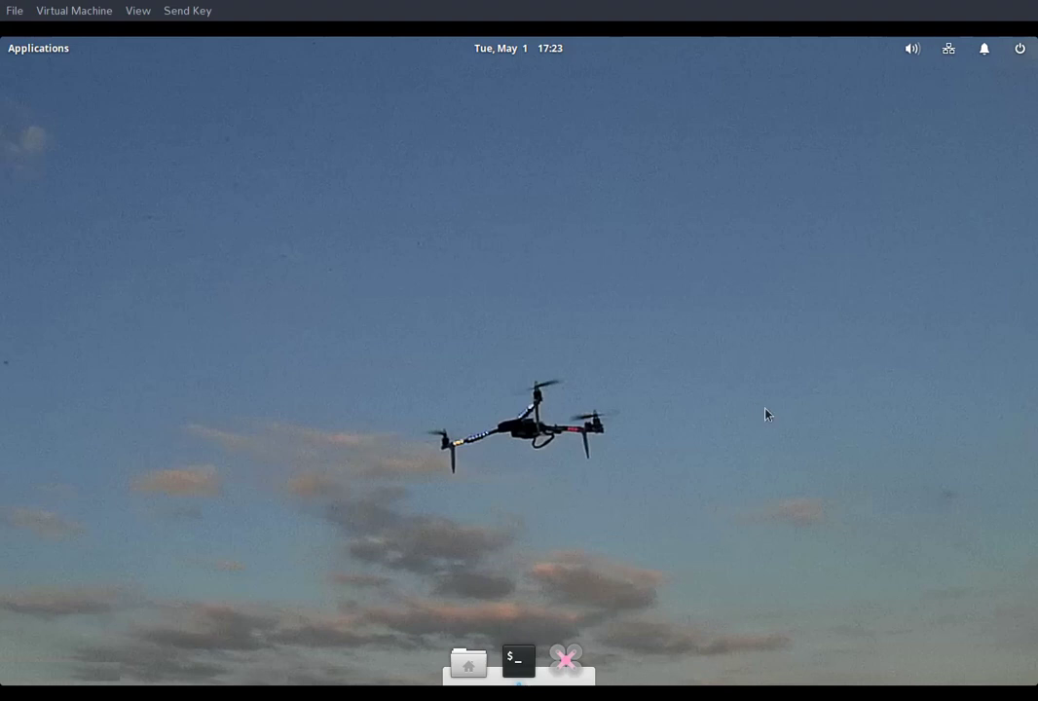
- Launch mwp, then move the floating Mission Editor window over the map and make it taller and wider
{"action": "left_click", "coordinate": [568, 662]}
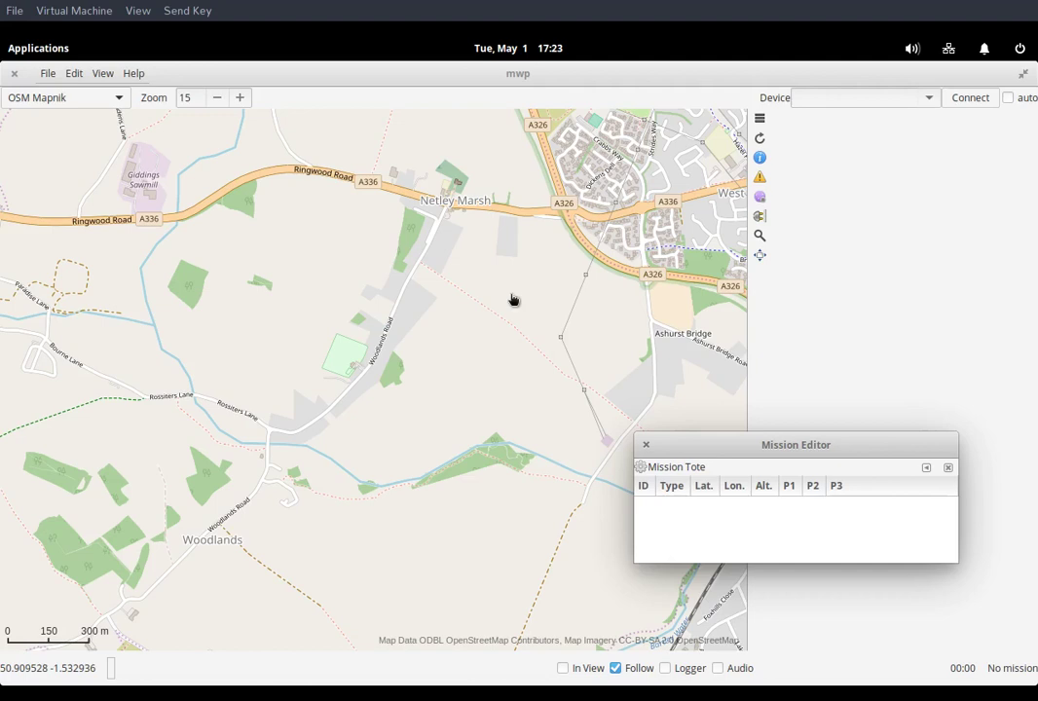
{"action": "left_click_drag", "start_coordinate": [726, 440], "coordinate": [265, 238]}
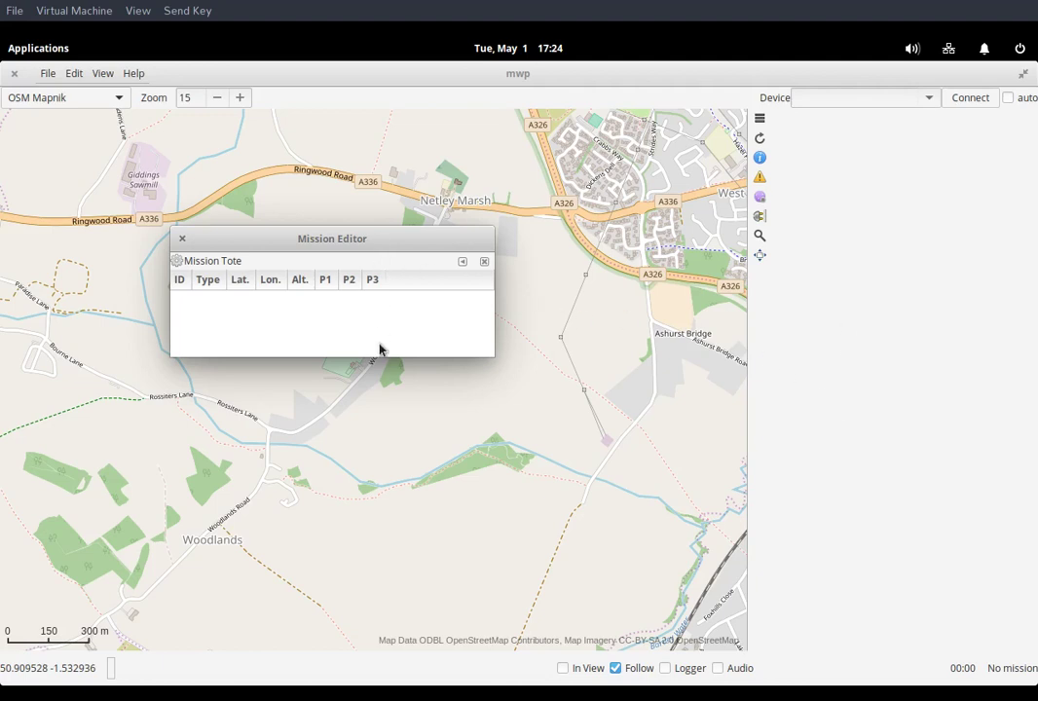
{"action": "left_click_drag", "start_coordinate": [385, 353], "coordinate": [380, 532]}
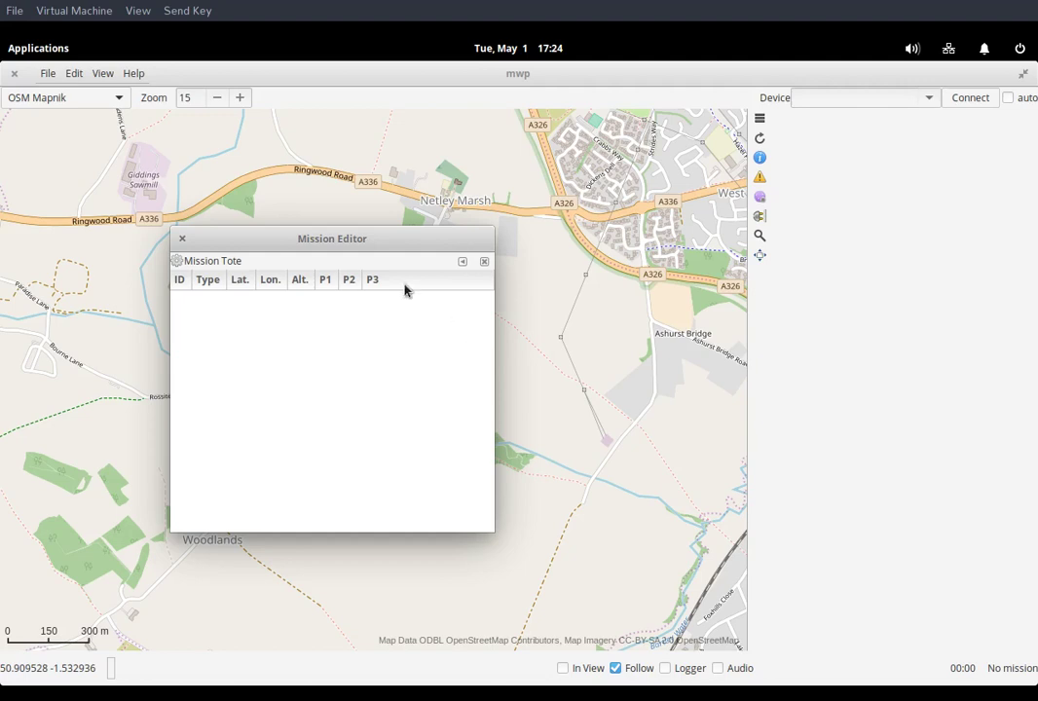
{"action": "left_click_drag", "start_coordinate": [491, 524], "coordinate": [519, 542]}
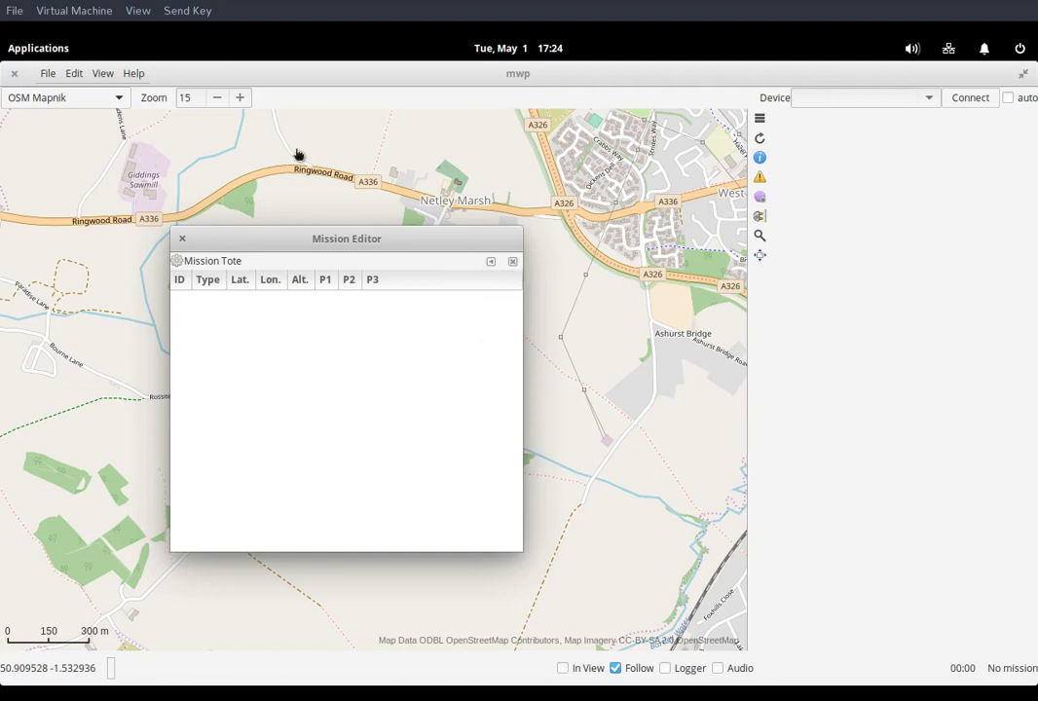
- Look over the available view options and minimise the Mission Tote panel into the dock bar
{"action": "left_click", "coordinate": [103, 74]}
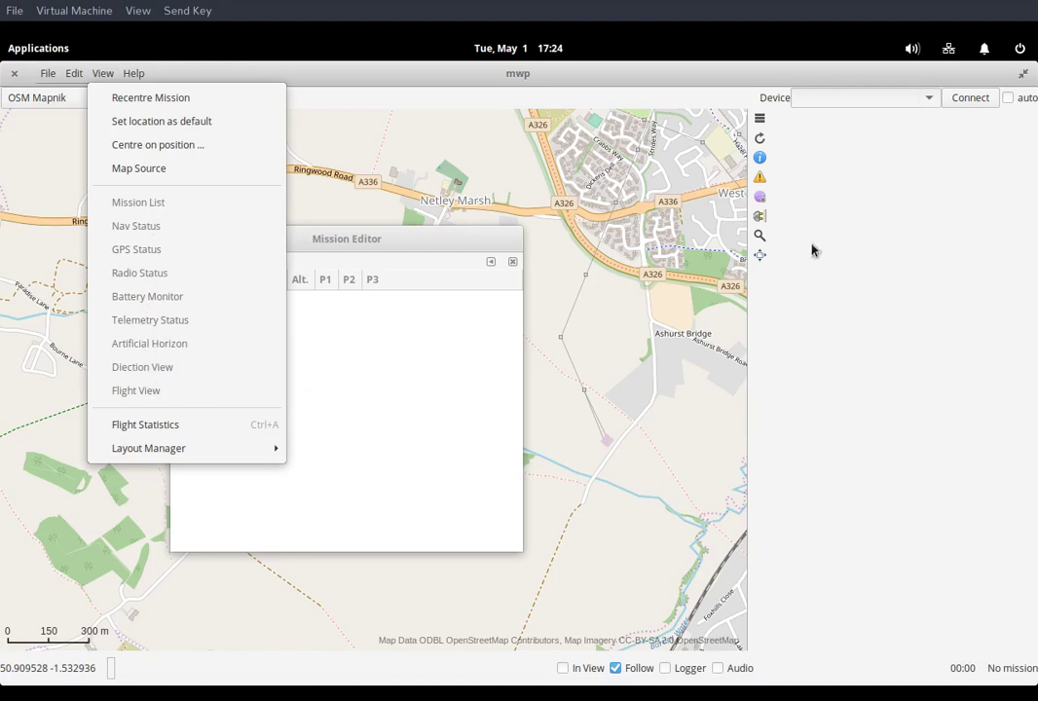
{"action": "left_click", "coordinate": [407, 357]}
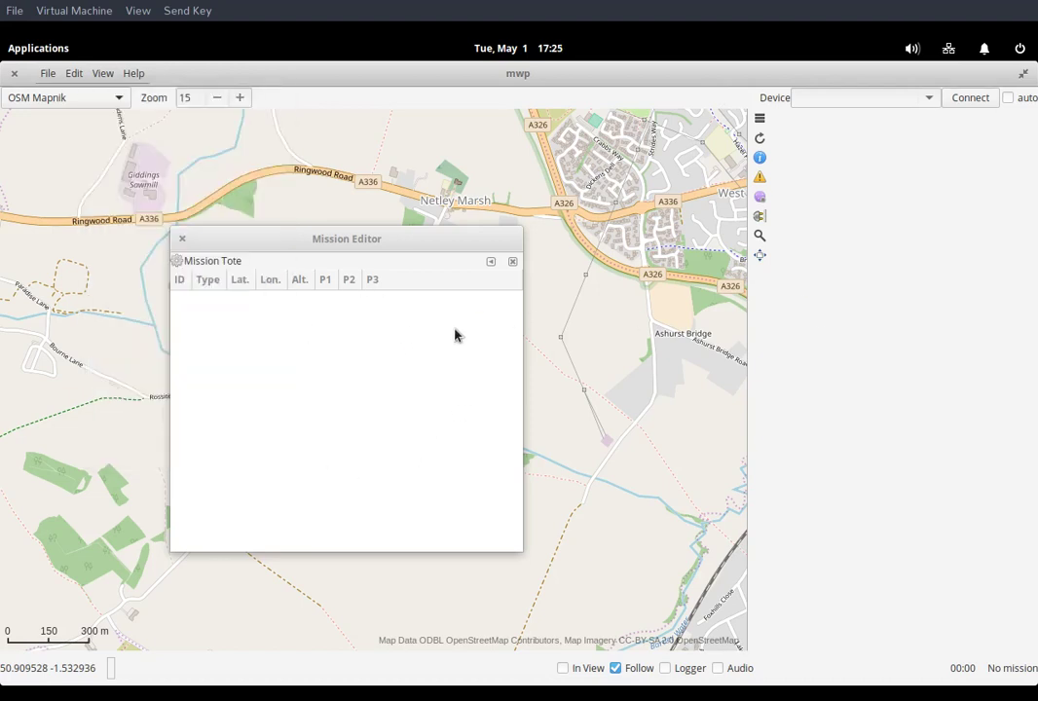
{"action": "left_click", "coordinate": [491, 263]}
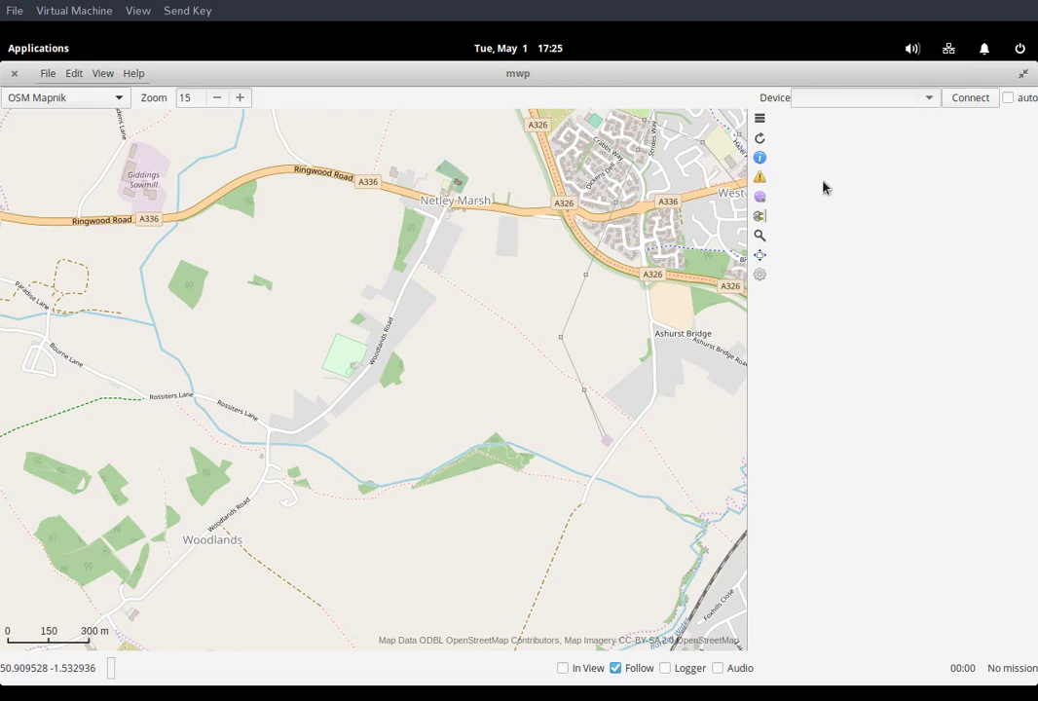
- Expand and close the NAV Status panel, then re-enable Nav Status and expand it in the dock again
{"action": "left_click", "coordinate": [761, 160]}
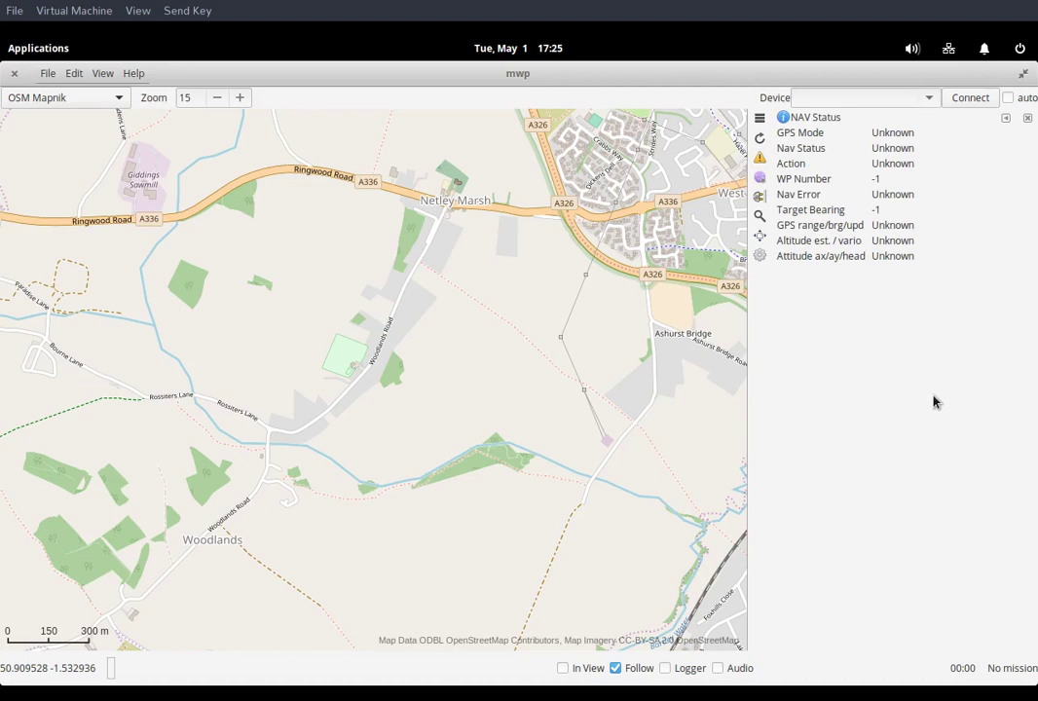
{"action": "left_click", "coordinate": [1030, 121]}
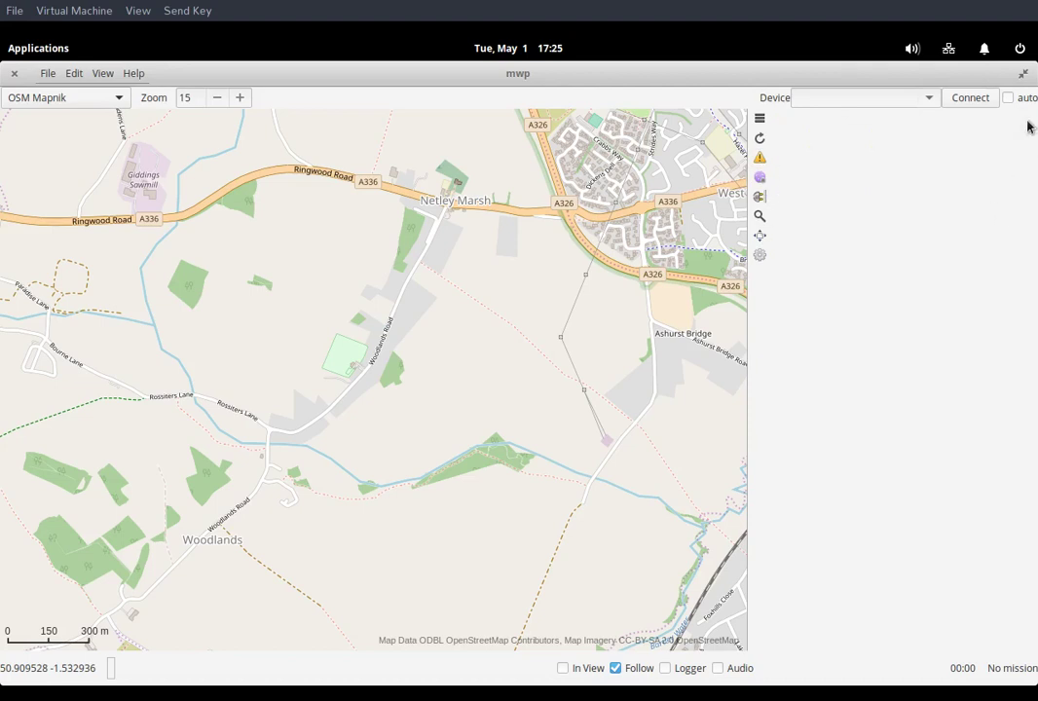
{"action": "left_click", "coordinate": [105, 73]}
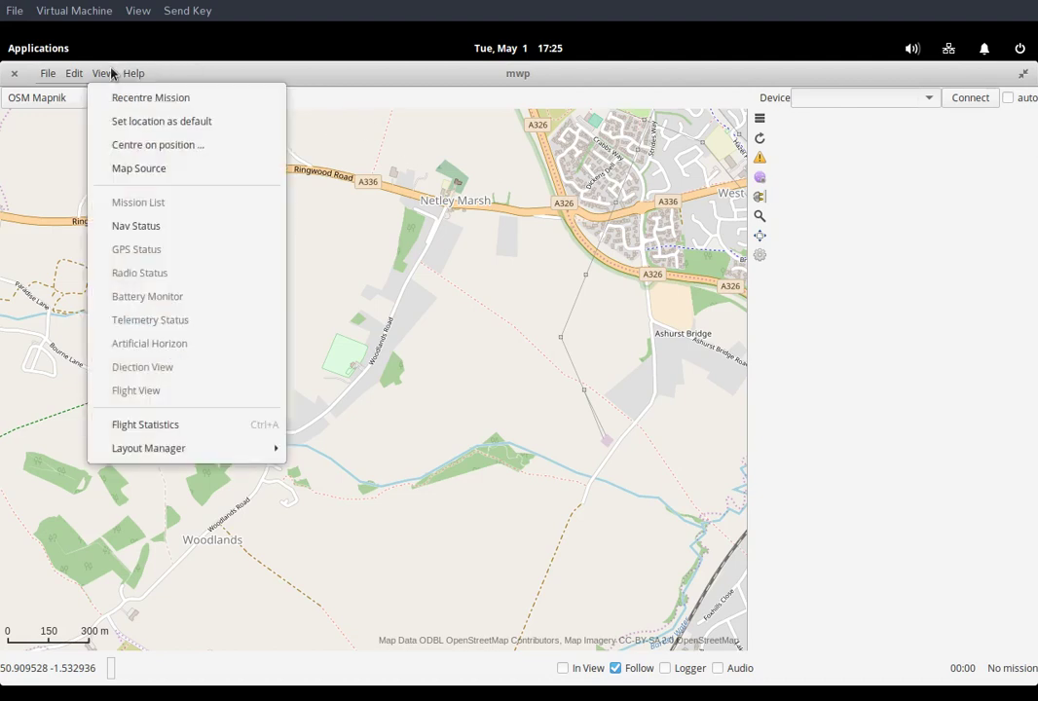
{"action": "left_click", "coordinate": [149, 233]}
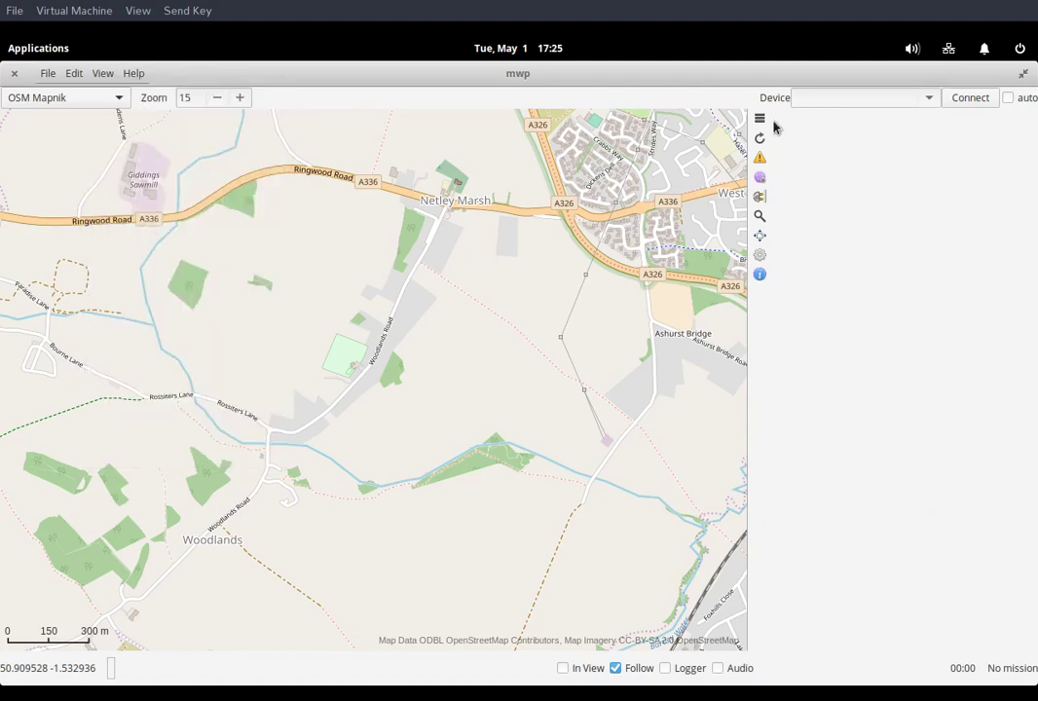
{"action": "left_click", "coordinate": [760, 275]}
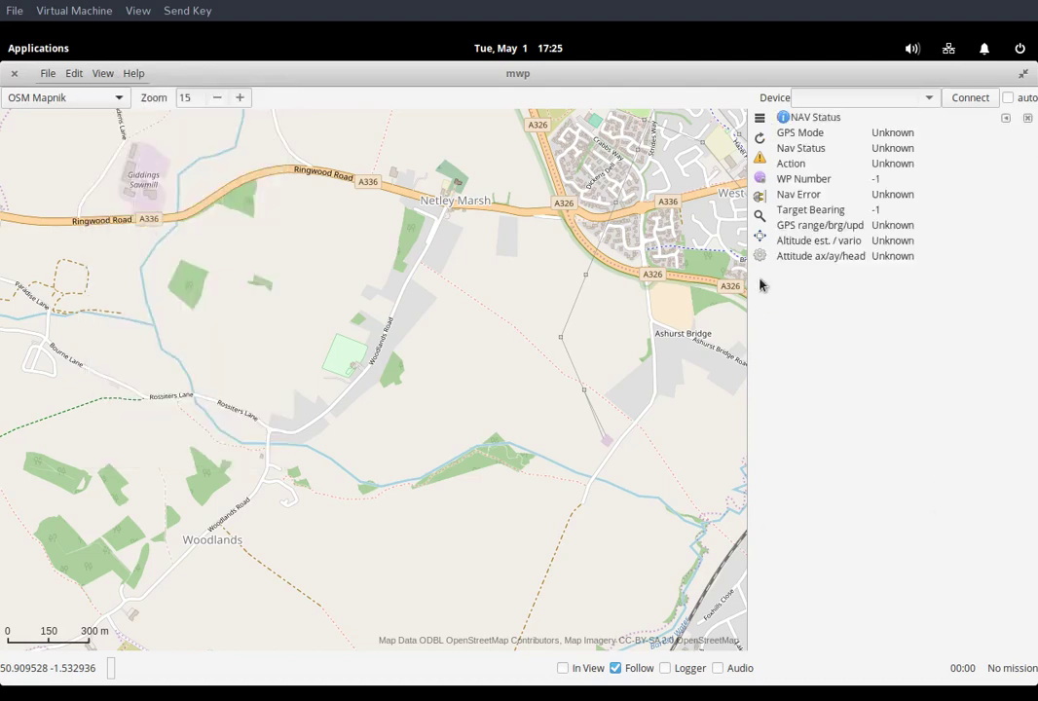
- Remove the NAV Status and GPS Info panels from the dock, expanding GPS Info before closing it
{"action": "left_click", "coordinate": [1025, 119]}
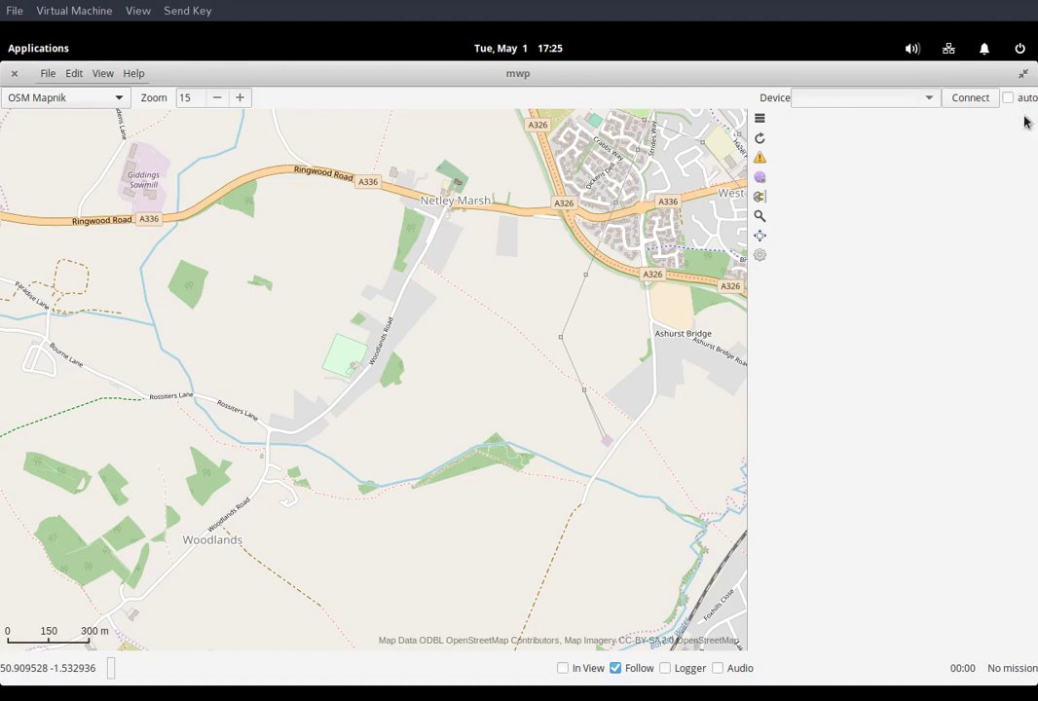
{"action": "left_click", "coordinate": [765, 142]}
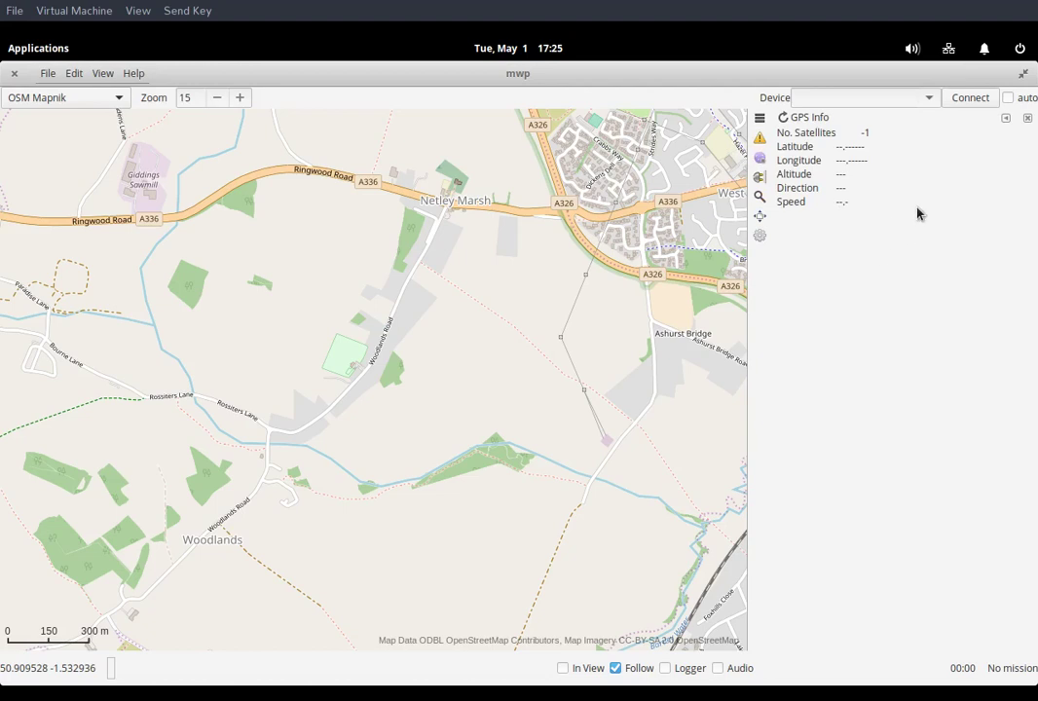
{"action": "left_click", "coordinate": [1028, 118]}
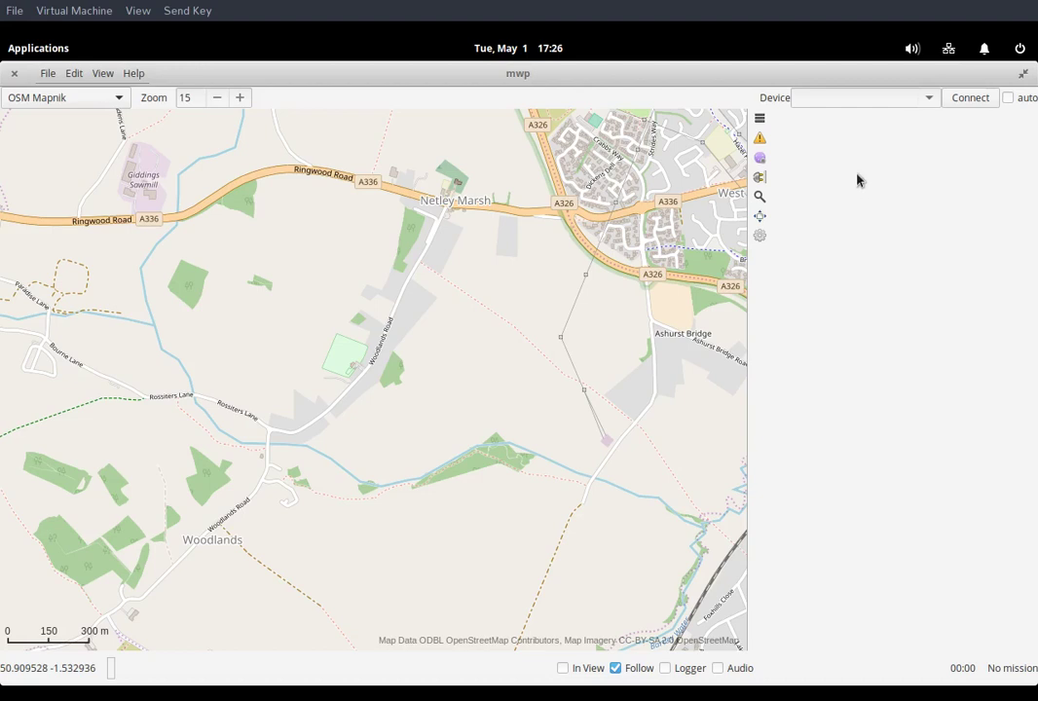
- Expand the Battery Monitor and FlightView panels and dock Battery Monitor below FlightView
{"action": "left_click", "coordinate": [761, 141]}
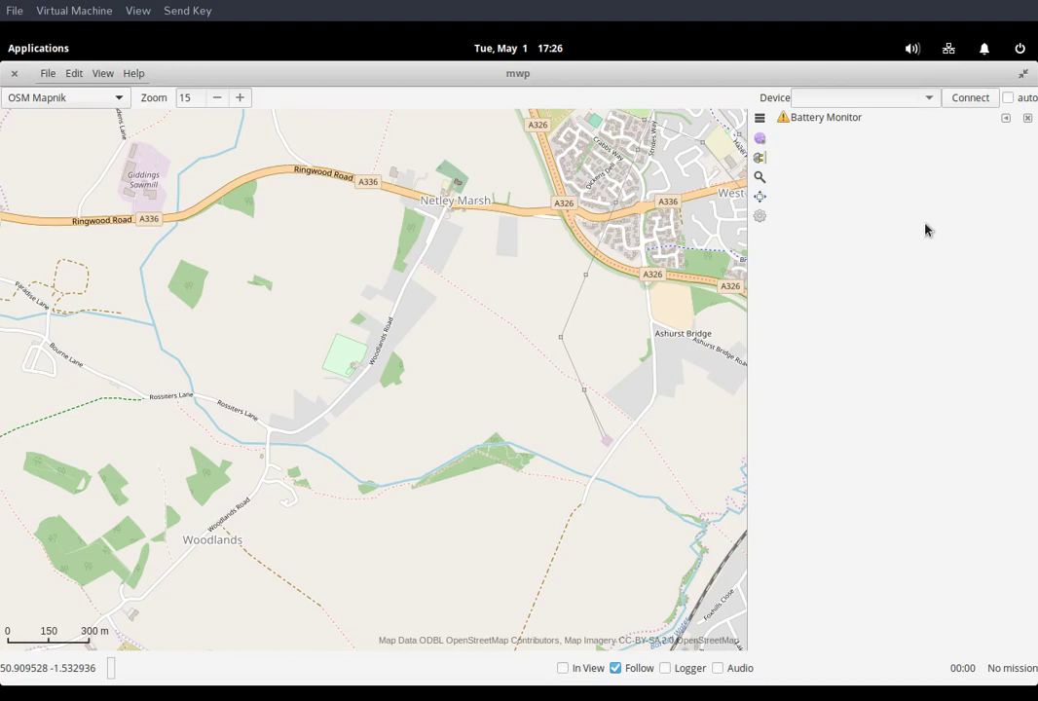
{"action": "left_click", "coordinate": [762, 181]}
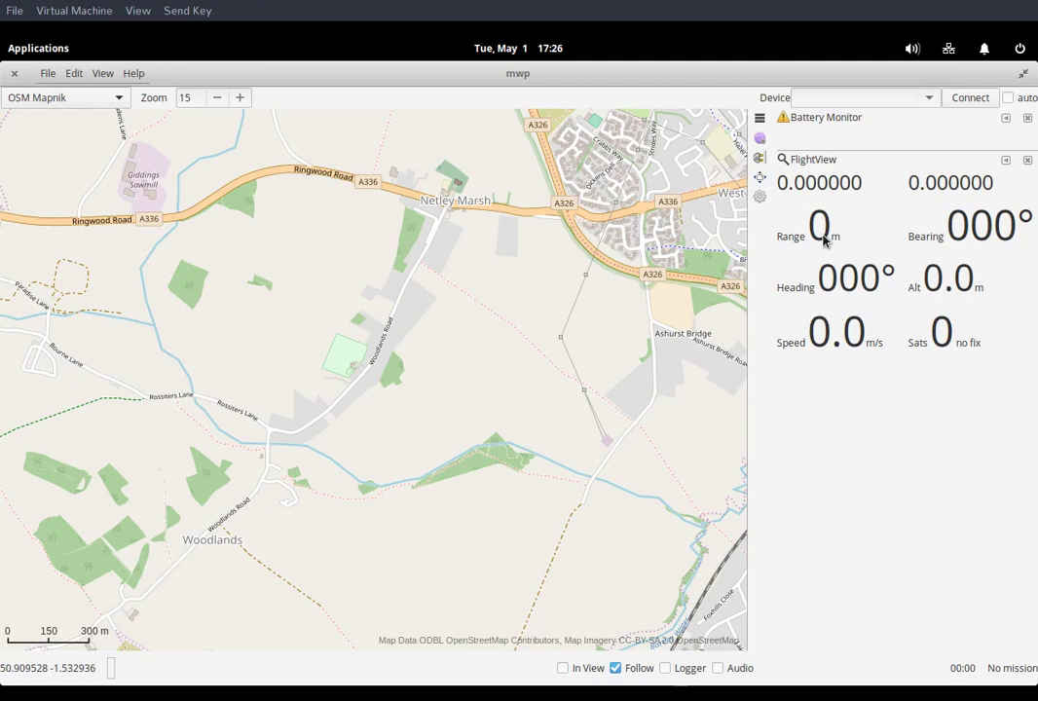
{"action": "left_click_drag", "start_coordinate": [862, 118], "coordinate": [888, 487]}
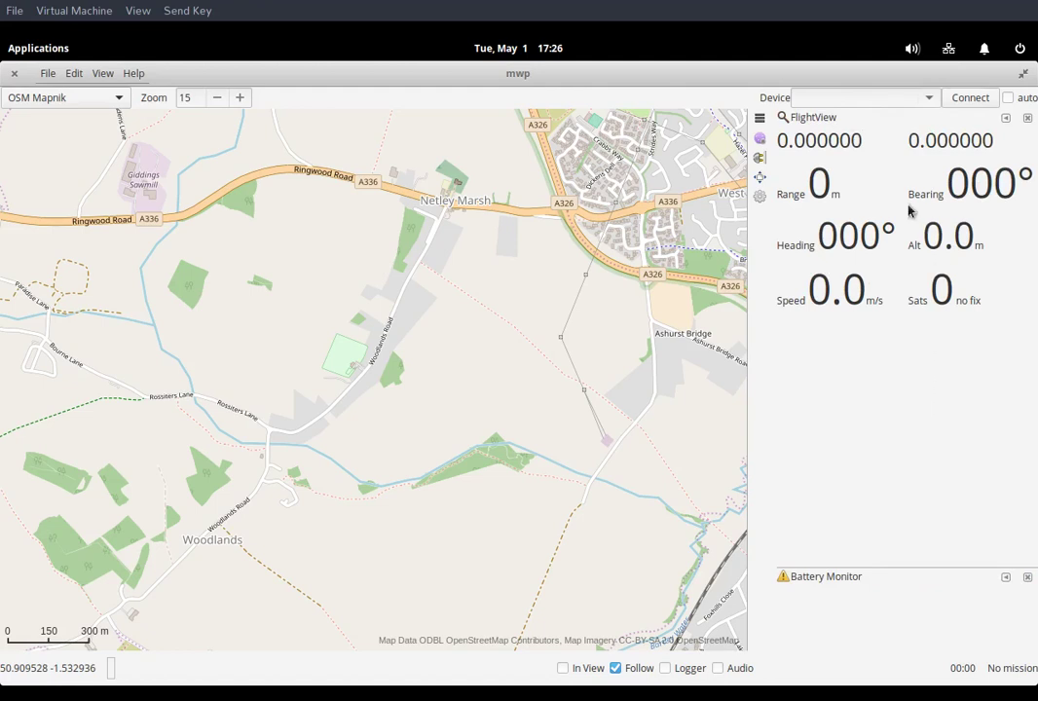
- Expand the Artificial Horizon panel, enlarge it above FlightView, and give Battery Monitor more height
{"action": "left_click", "coordinate": [759, 120]}
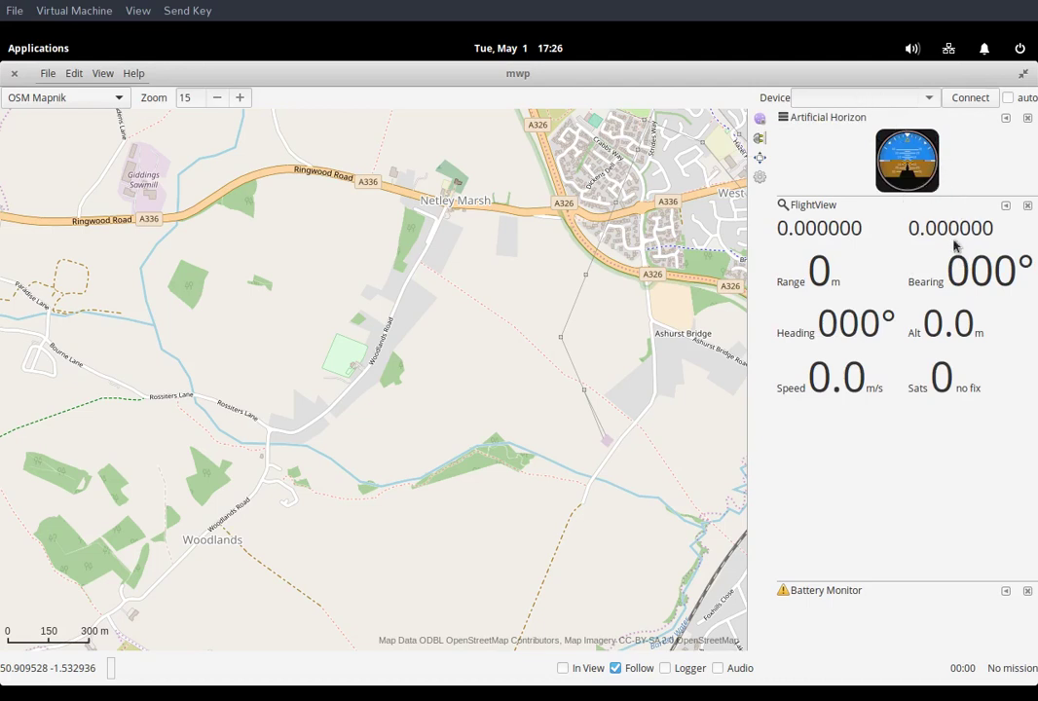
{"action": "left_click_drag", "start_coordinate": [899, 202], "coordinate": [897, 256]}
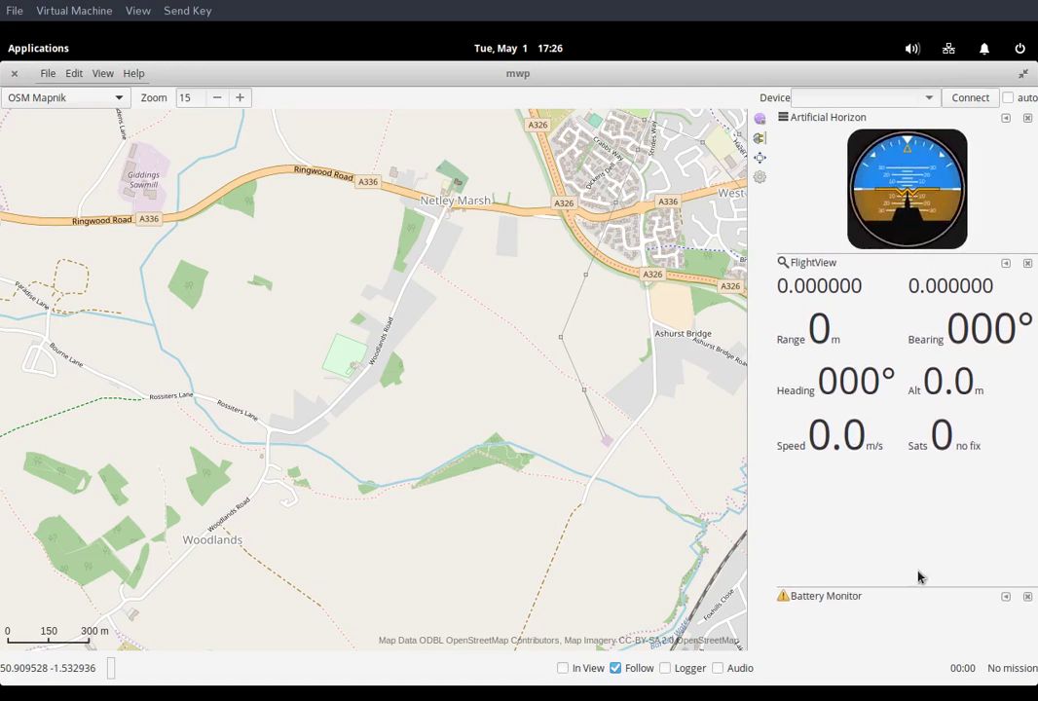
{"action": "left_click_drag", "start_coordinate": [911, 593], "coordinate": [913, 497]}
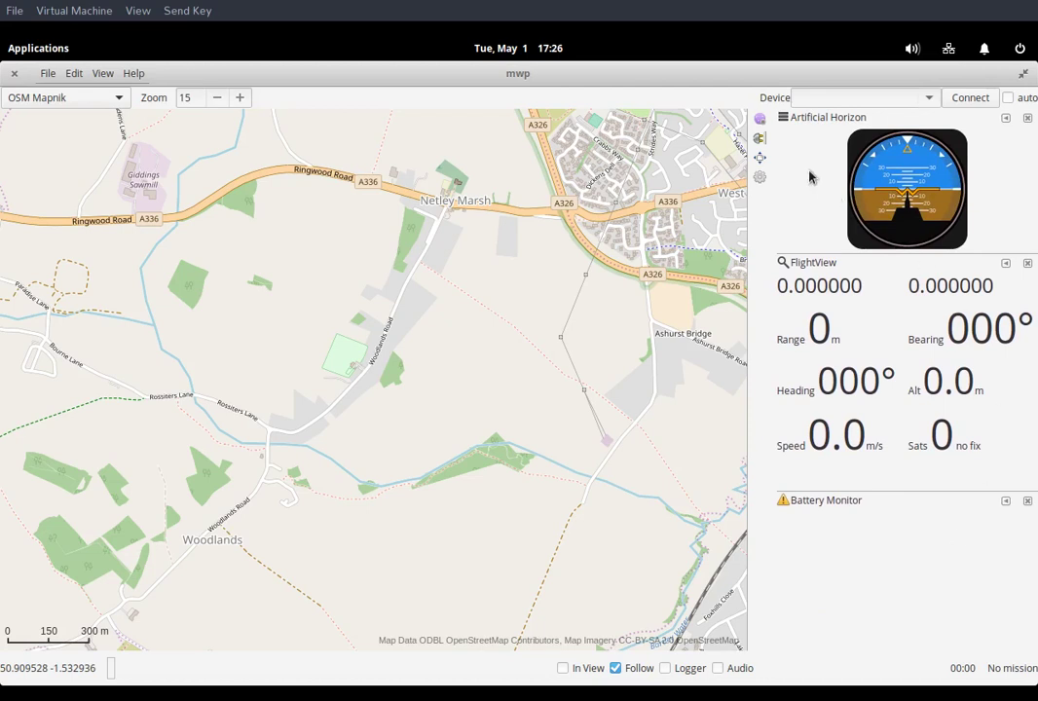
- Restore the floating Mission Tote window and minimise it back into the dock bar
{"action": "left_click", "coordinate": [758, 178]}
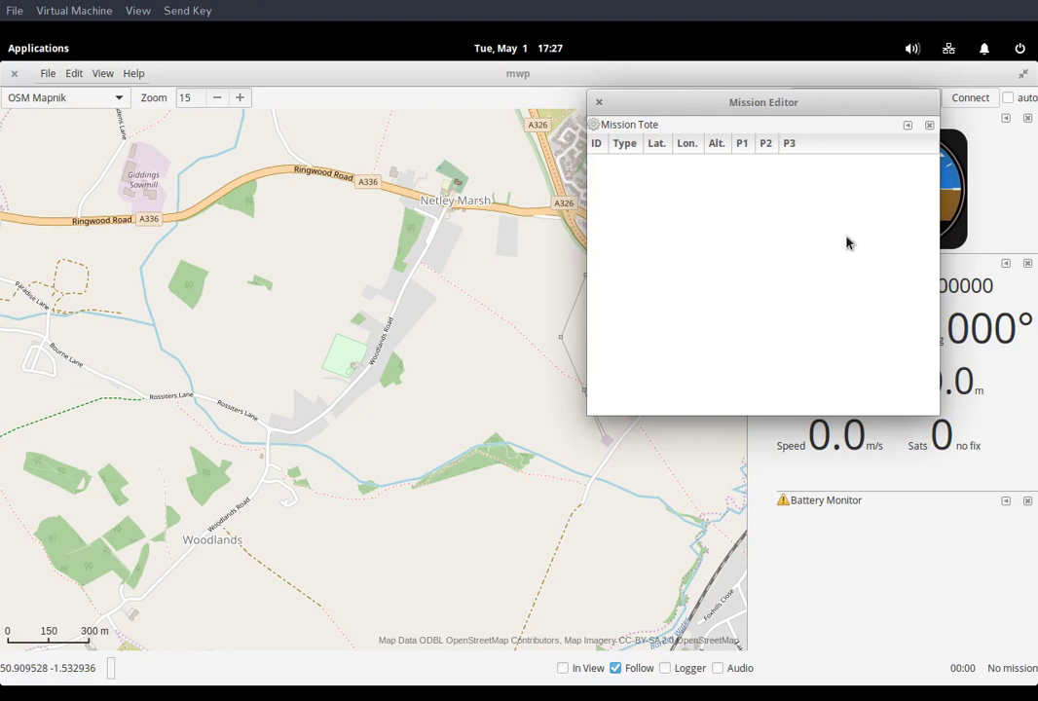
{"action": "left_click", "coordinate": [909, 126]}
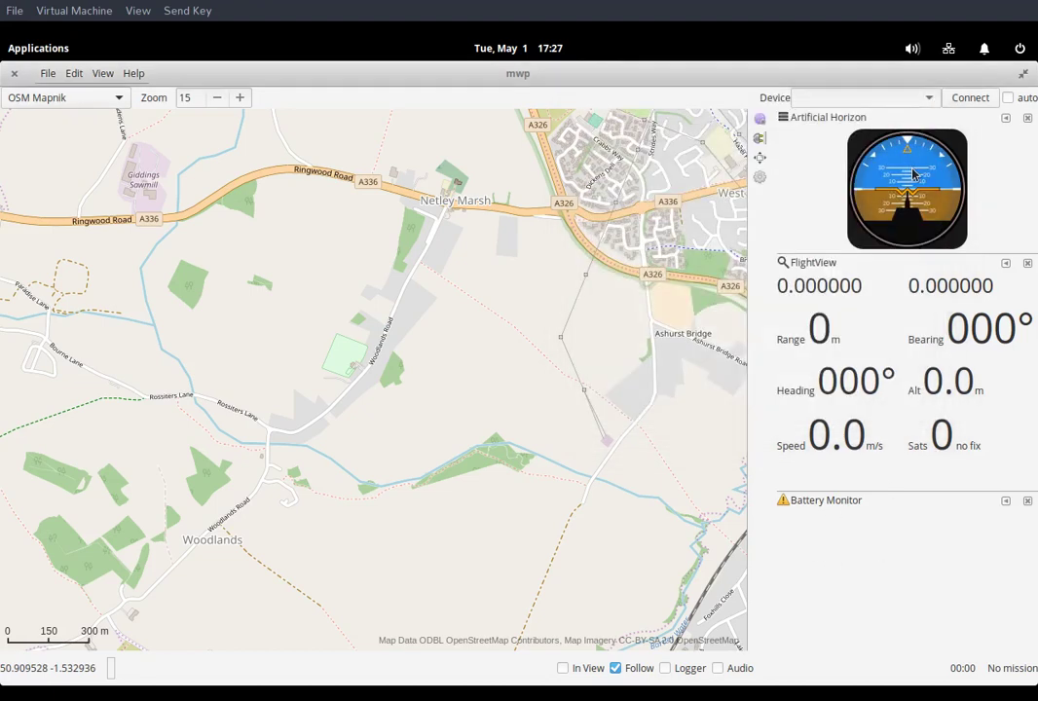
- Expand Radio Status, dock it to the left of Artificial Horizon, and widen the horizon's share of the row
{"action": "left_click", "coordinate": [760, 118]}
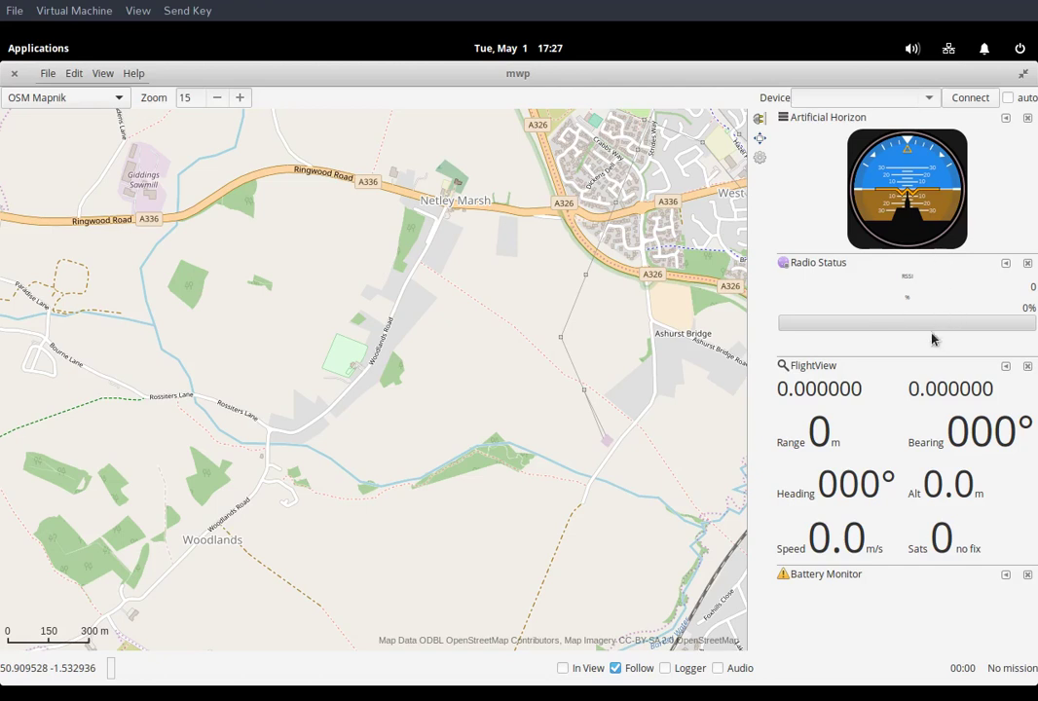
{"action": "left_click_drag", "start_coordinate": [963, 271], "coordinate": [845, 192]}
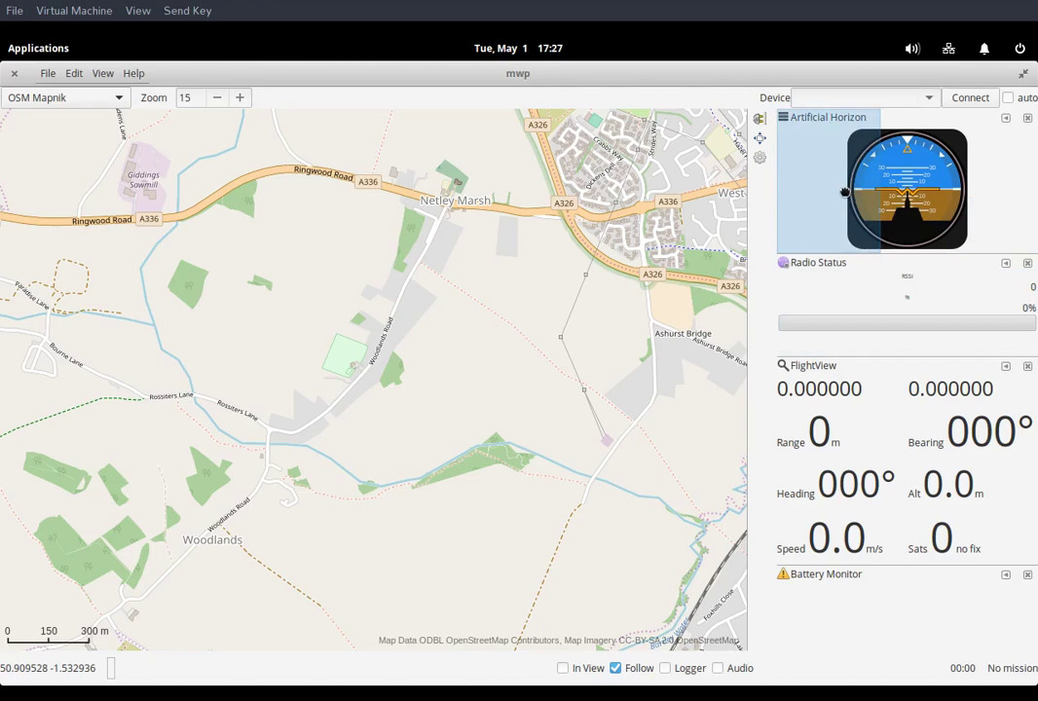
{"action": "left_click_drag", "start_coordinate": [846, 192], "coordinate": [846, 196]}
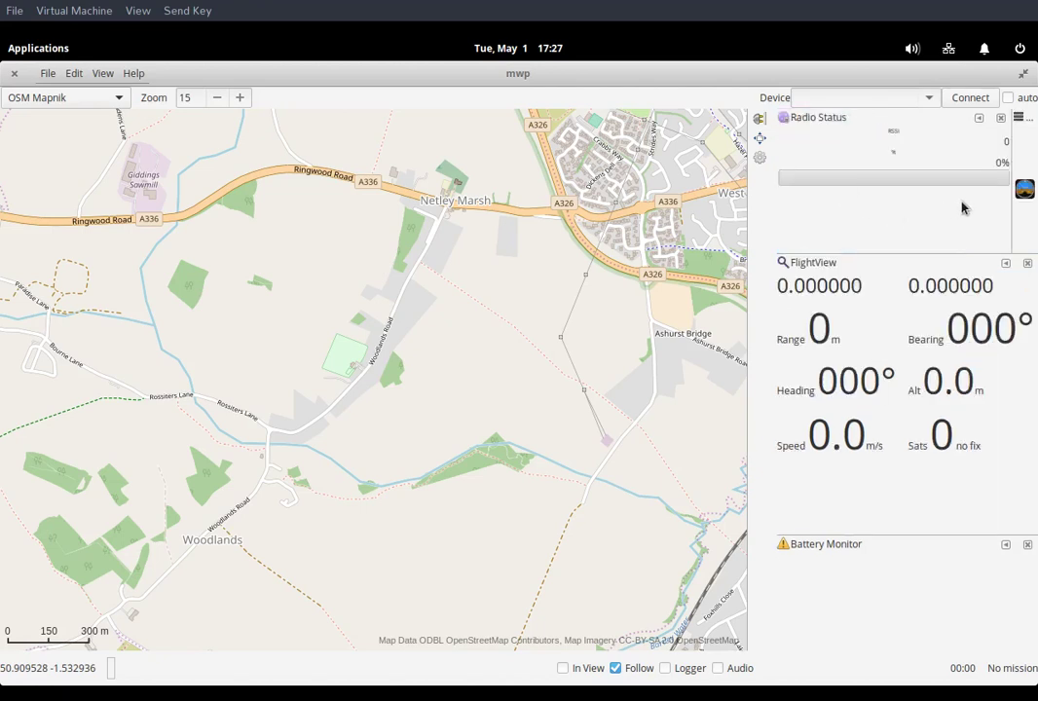
{"action": "left_click_drag", "start_coordinate": [1011, 208], "coordinate": [850, 191]}
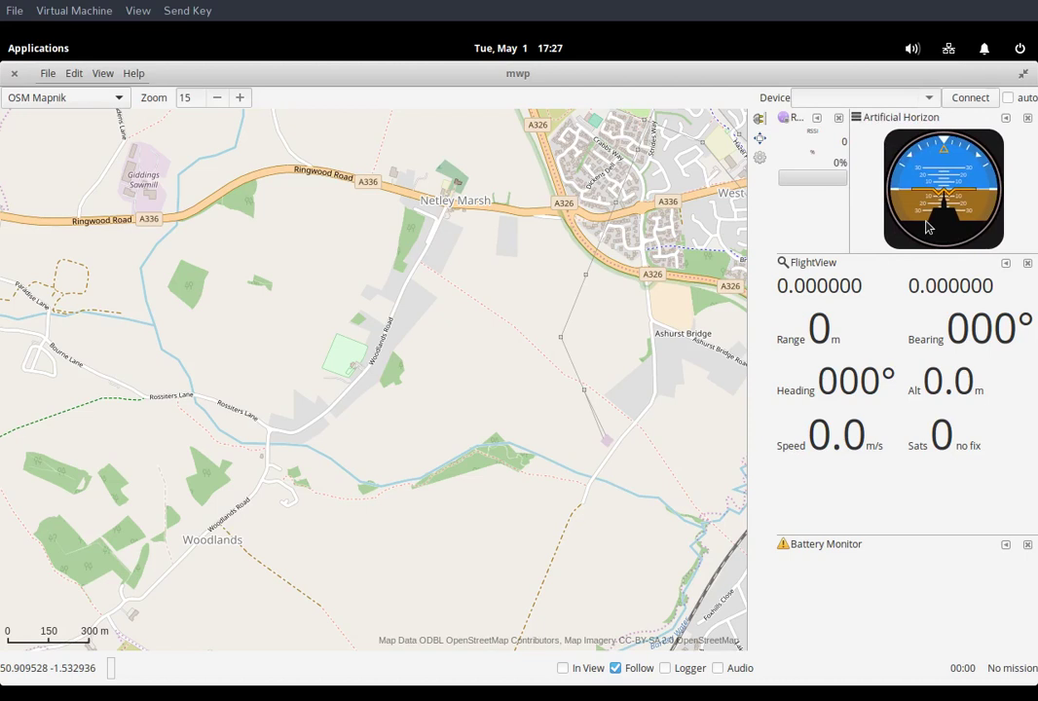
- Try DirectionView docked to the right of Artificial Horizon with a narrower width, and minimise it again
{"action": "left_click", "coordinate": [758, 144]}
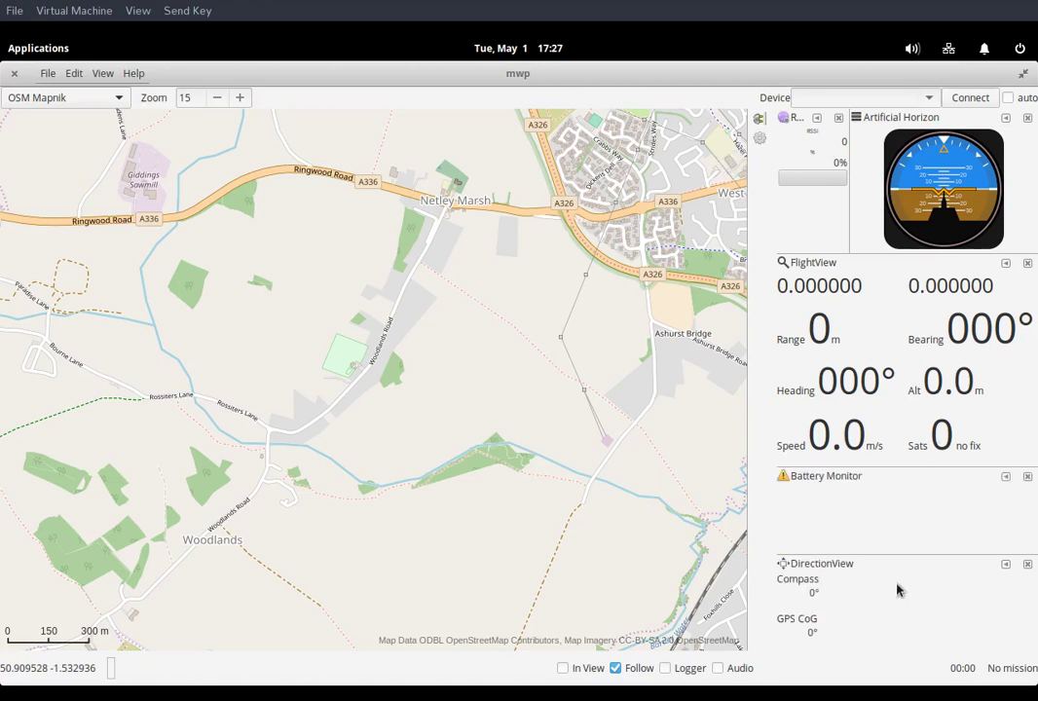
{"action": "left_click_drag", "start_coordinate": [889, 568], "coordinate": [997, 190]}
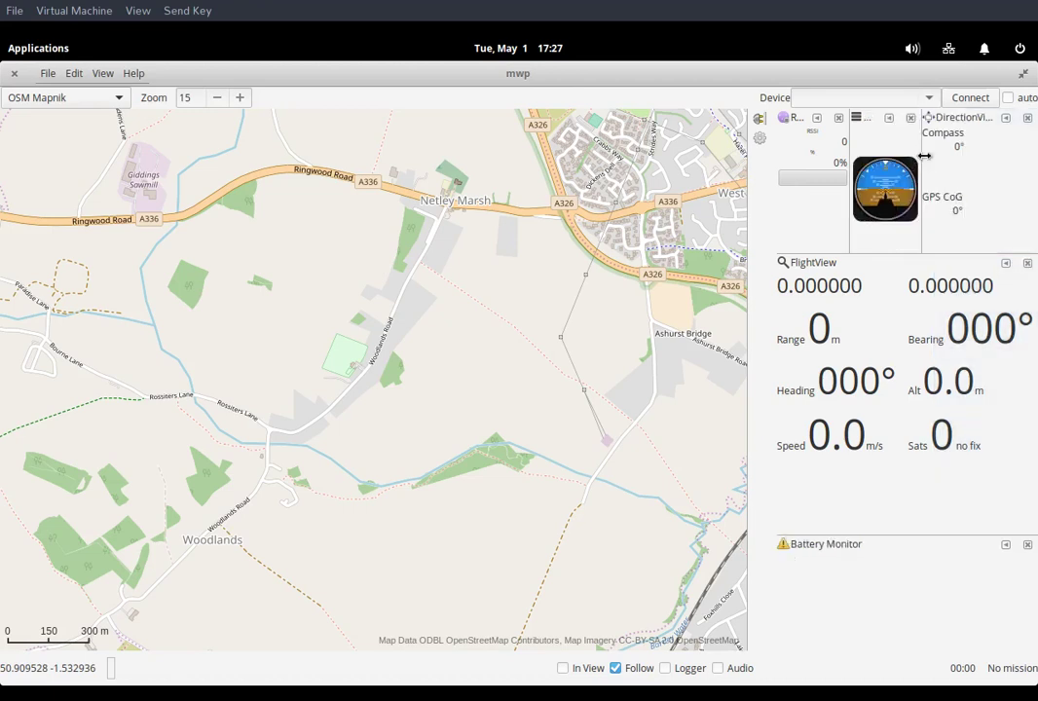
{"action": "left_click_drag", "start_coordinate": [924, 156], "coordinate": [972, 164]}
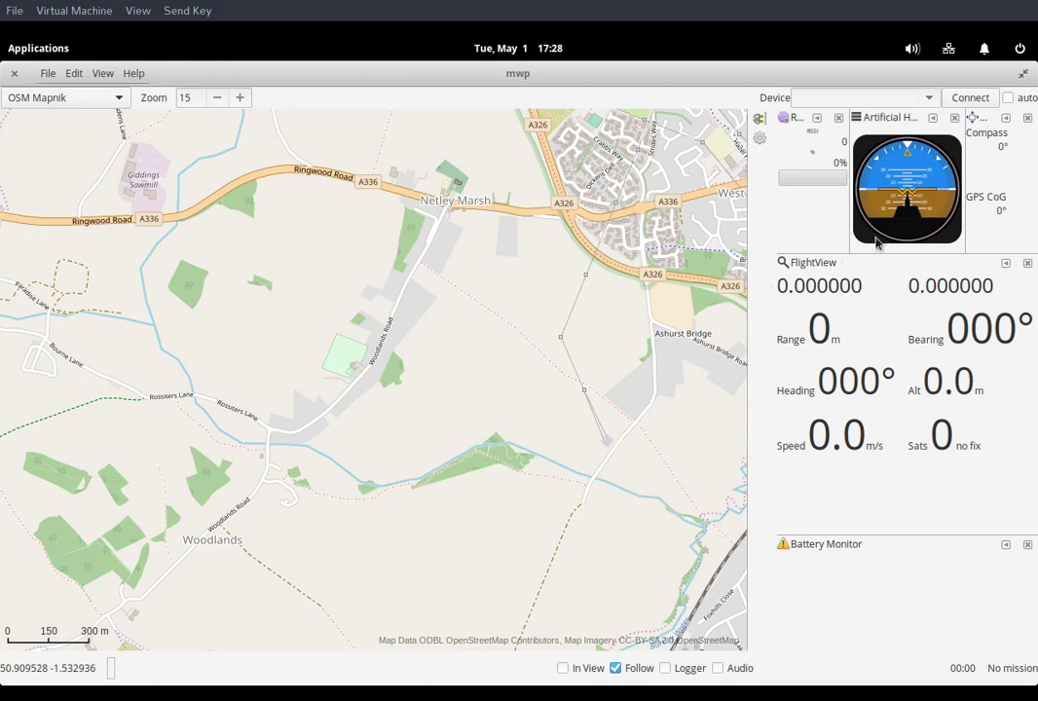
{"action": "left_click", "coordinate": [1008, 120]}
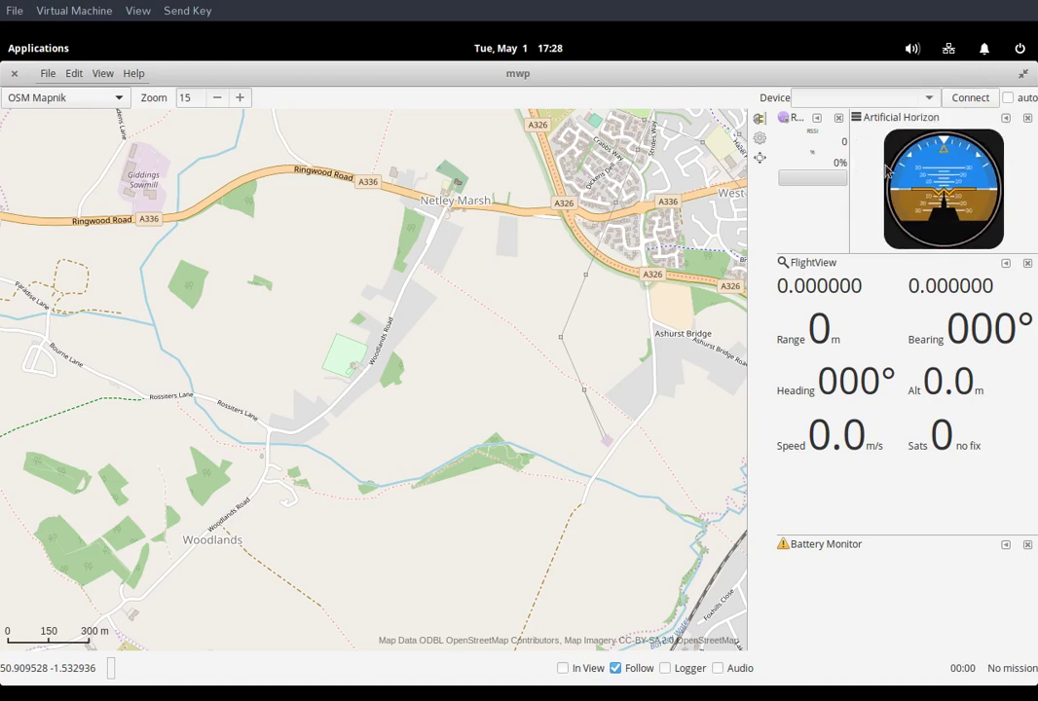
- Expand the Telemetry panel, dock it to the right of Artificial Horizon, and increase Battery Monitor's height
{"action": "left_click", "coordinate": [761, 121]}
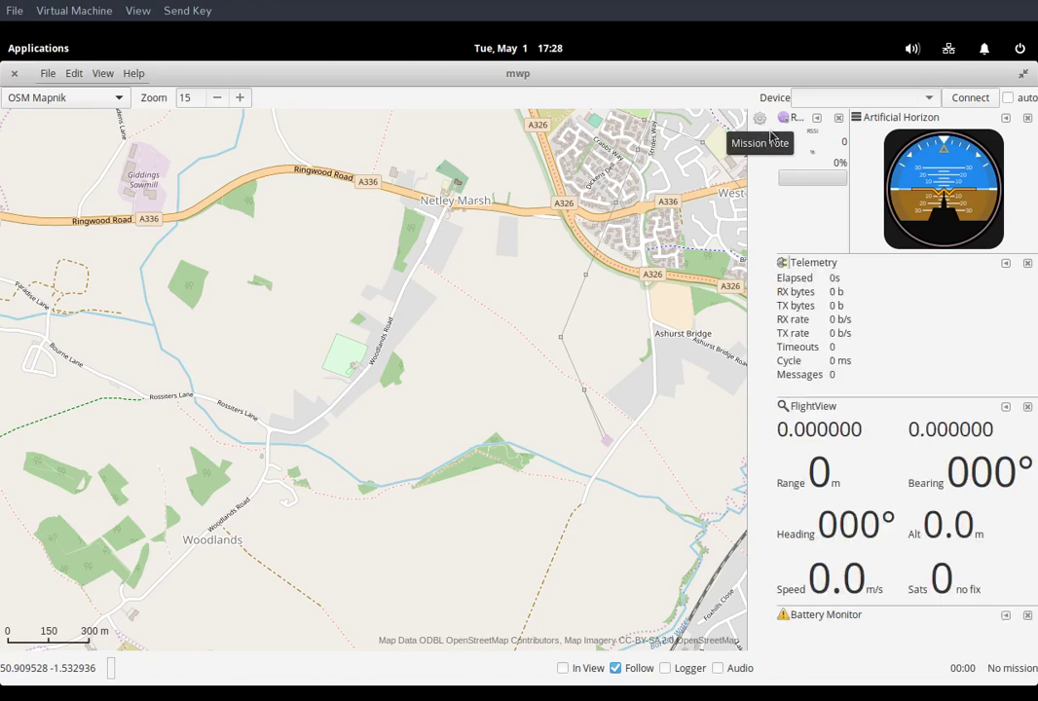
{"action": "left_click_drag", "start_coordinate": [825, 268], "coordinate": [1023, 205]}
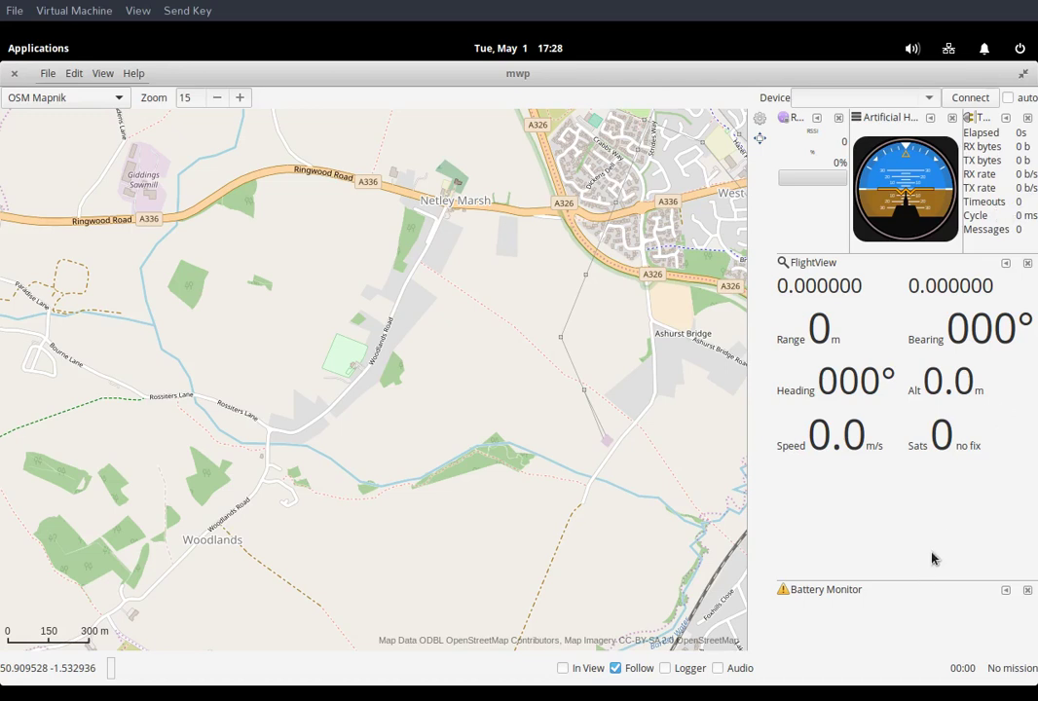
{"action": "left_click_drag", "start_coordinate": [894, 575], "coordinate": [895, 481]}
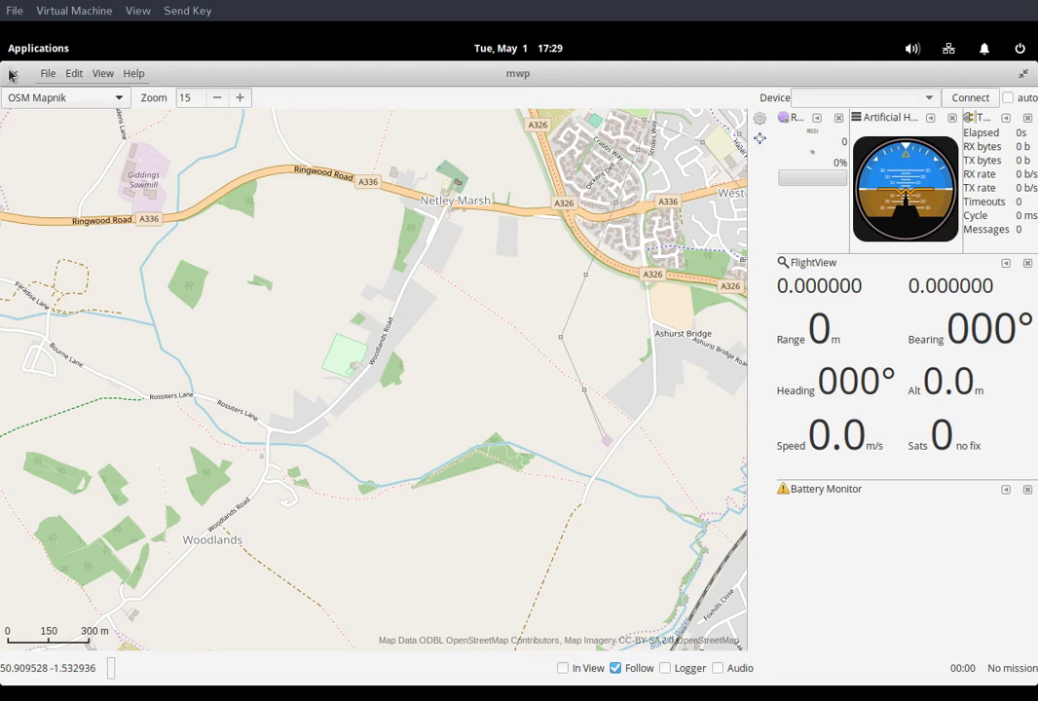
- Quit mwp and relaunch it from the desktop
{"action": "left_click", "coordinate": [50, 75]}
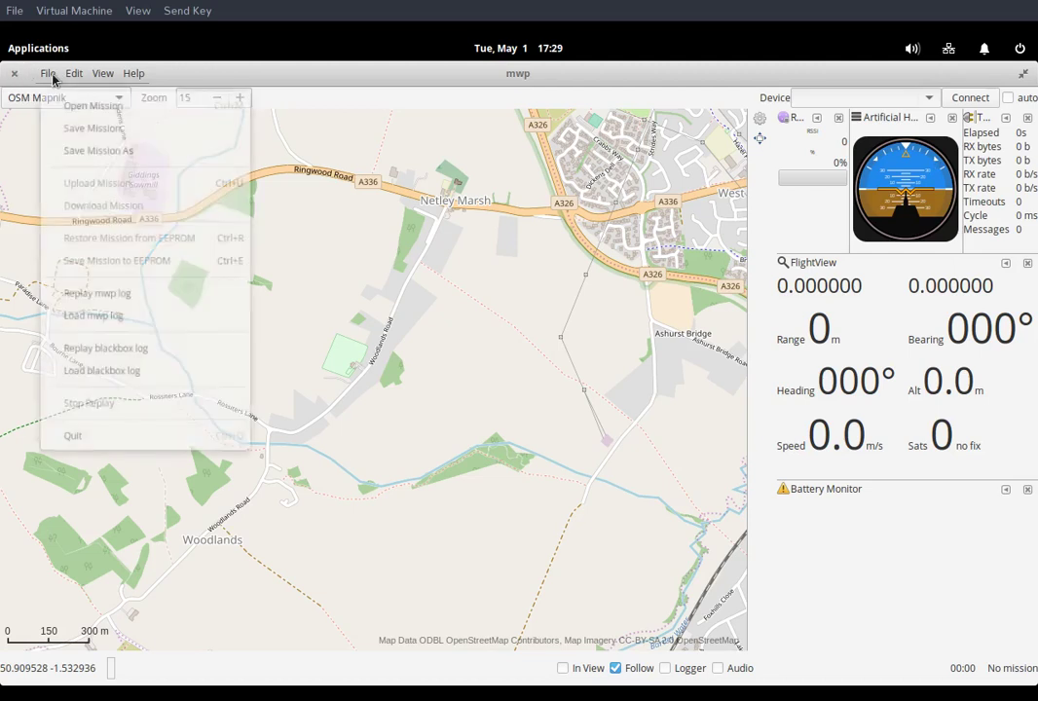
{"action": "left_click", "coordinate": [149, 446]}
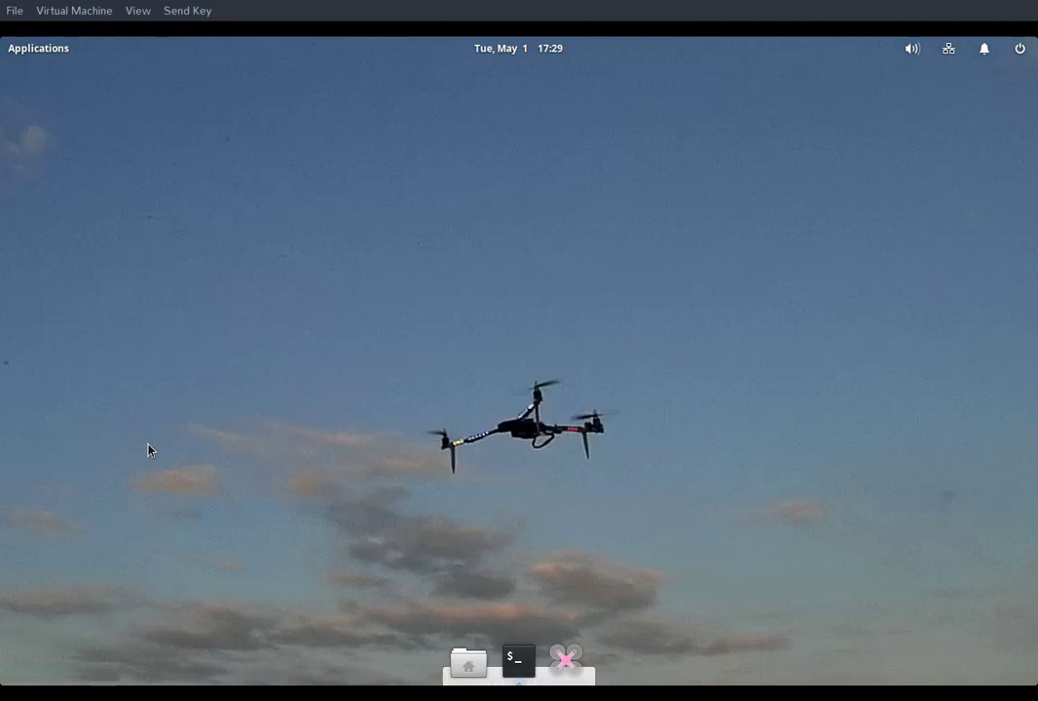
{"action": "left_click", "coordinate": [566, 661]}
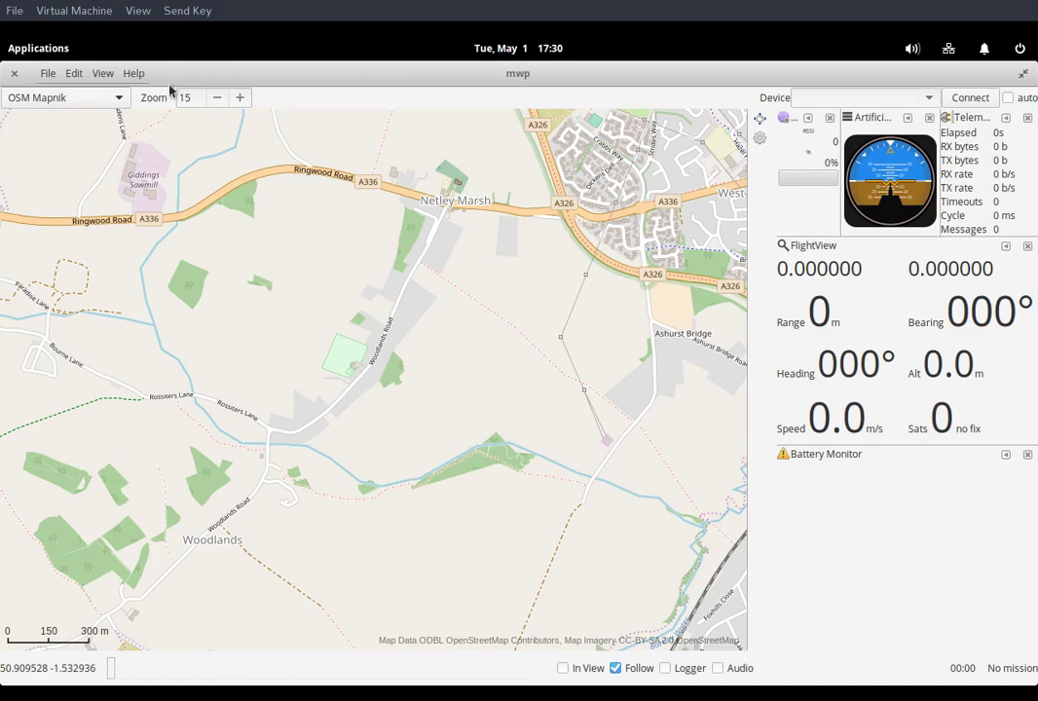
- Switch the map source to Bing Proxy and zoom in to level 19 on the open field beside the houses
{"action": "left_click", "coordinate": [118, 98]}
{"action": "left_click", "coordinate": [104, 259]}
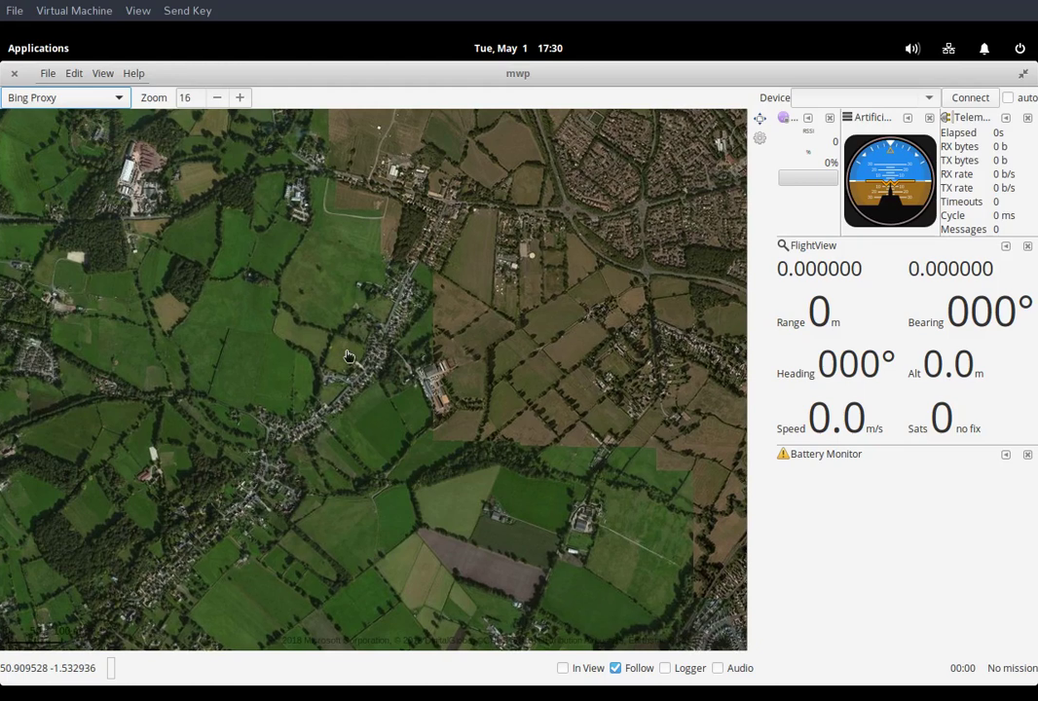
{"action": "scroll", "coordinate": [347, 357], "scroll_direction": "up", "scroll_amount": 3}
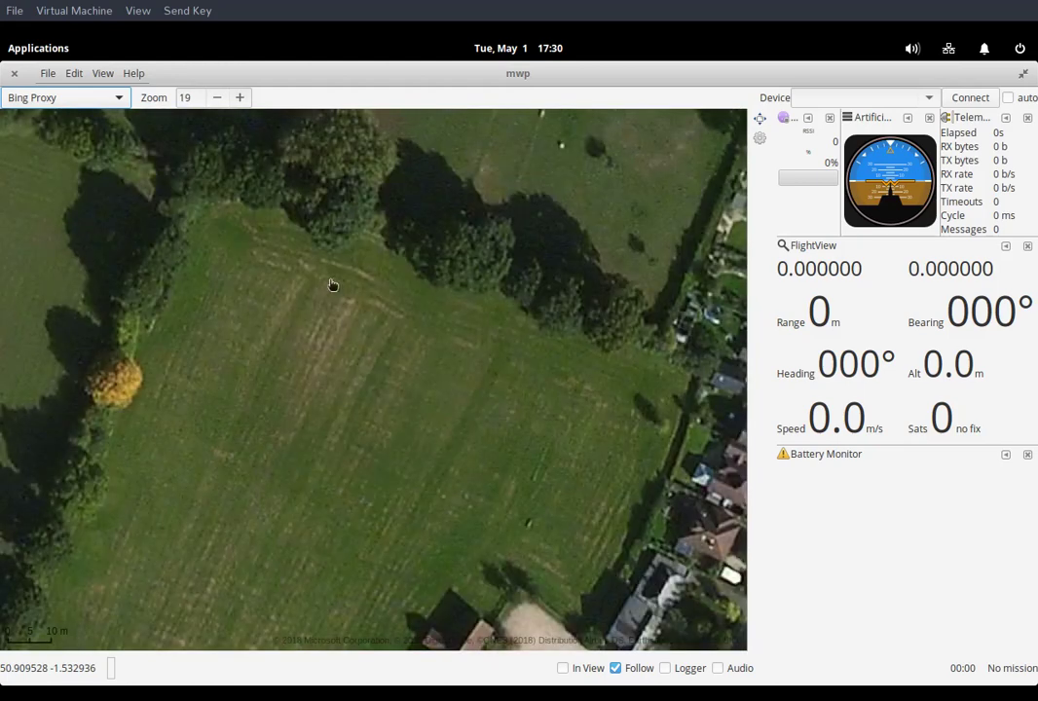
{"action": "left_click_drag", "start_coordinate": [360, 470], "coordinate": [359, 336]}
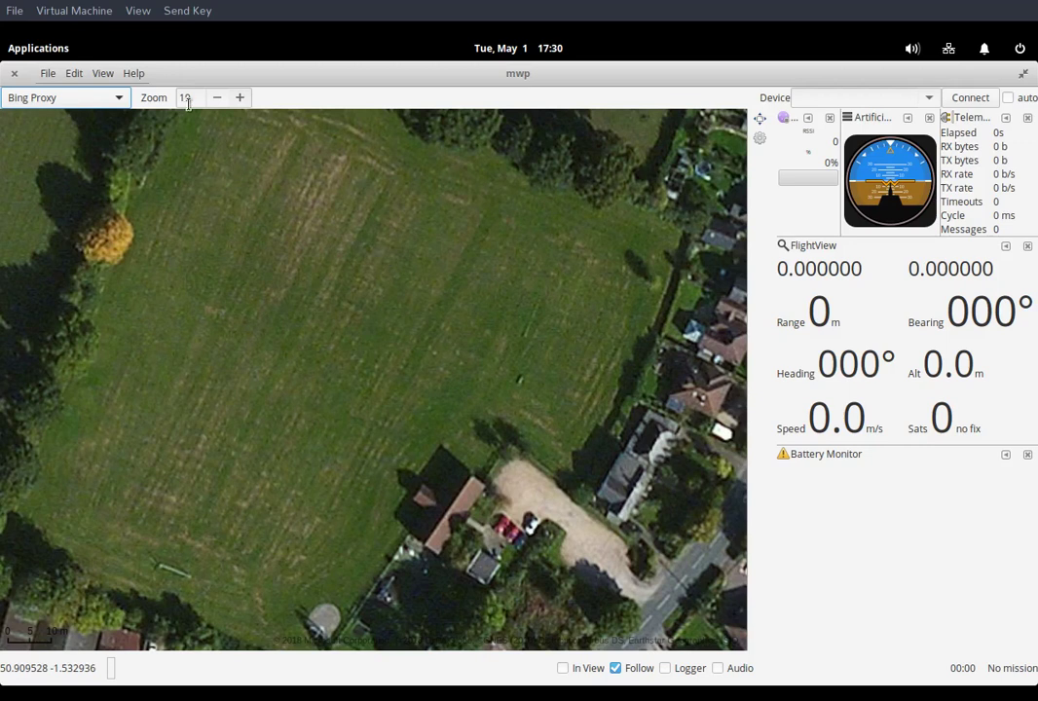
- Set the default map to Bing Proxy and the default zoom to 19 in the general preferences, and apply them
{"action": "left_click", "coordinate": [74, 75]}
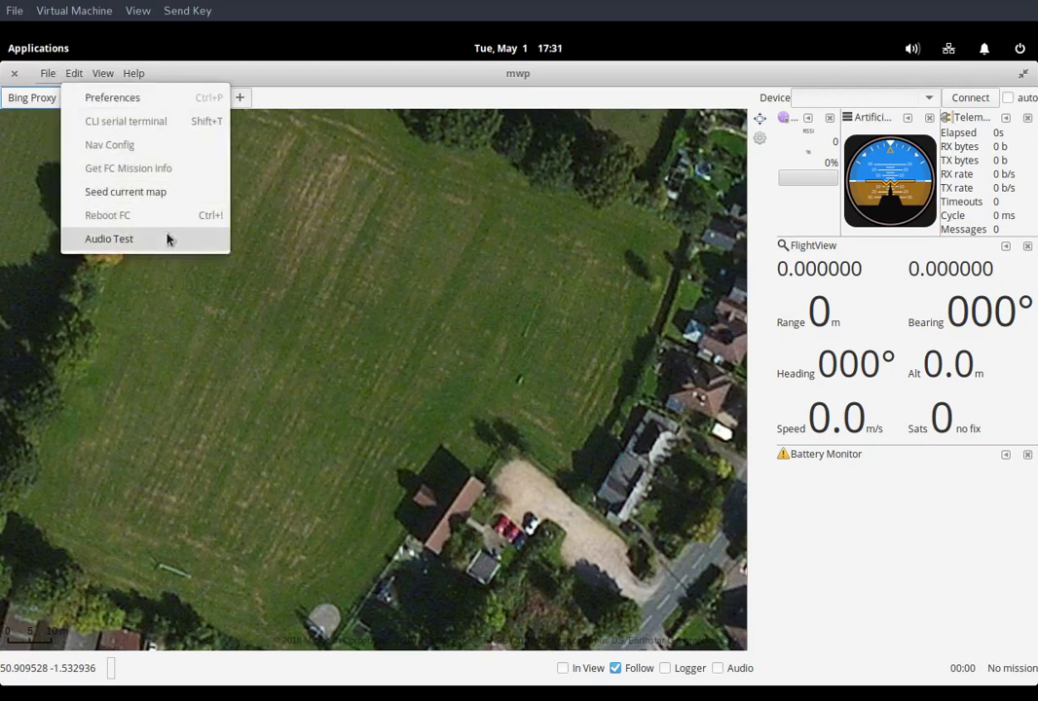
{"action": "left_click", "coordinate": [142, 100]}
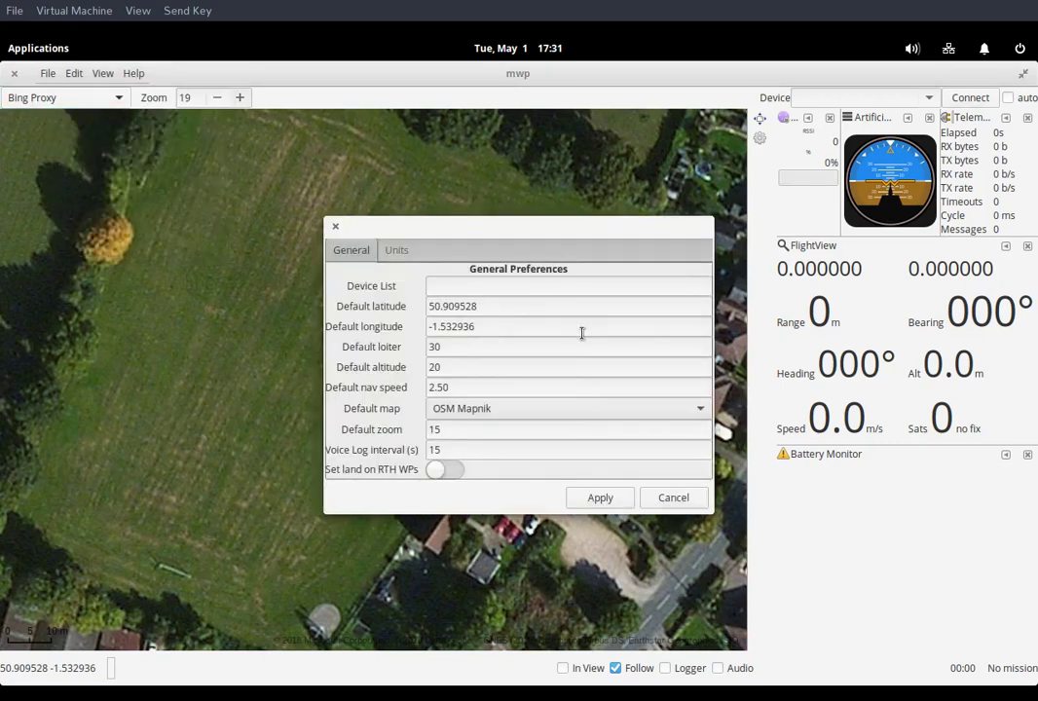
{"action": "left_click", "coordinate": [484, 410]}
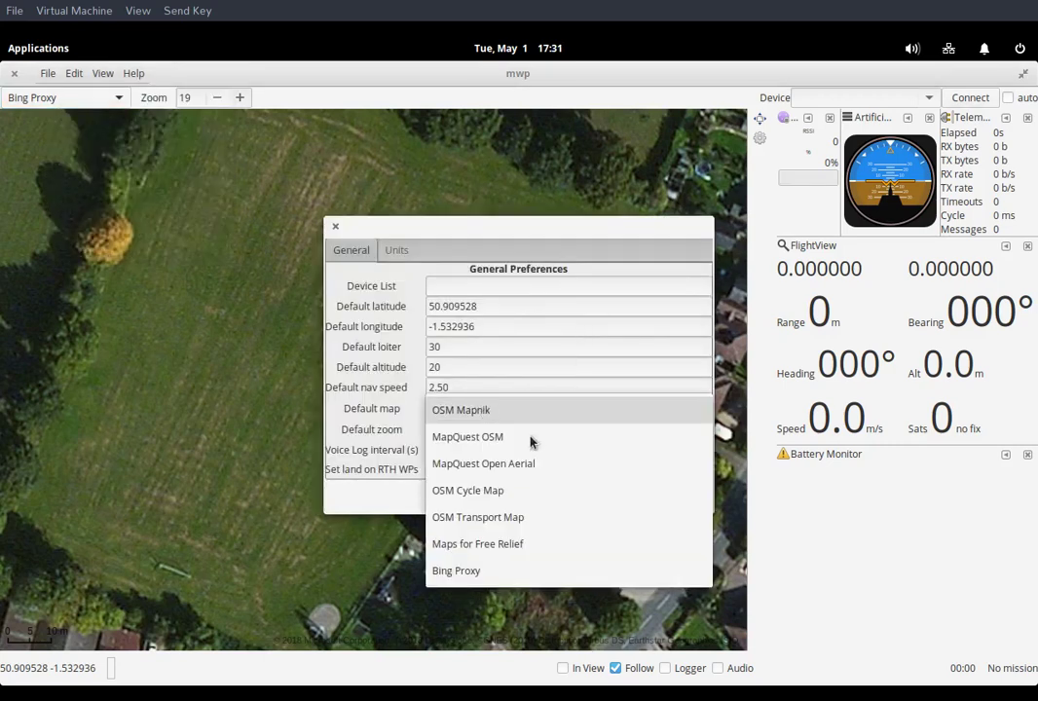
{"action": "left_click", "coordinate": [548, 573]}
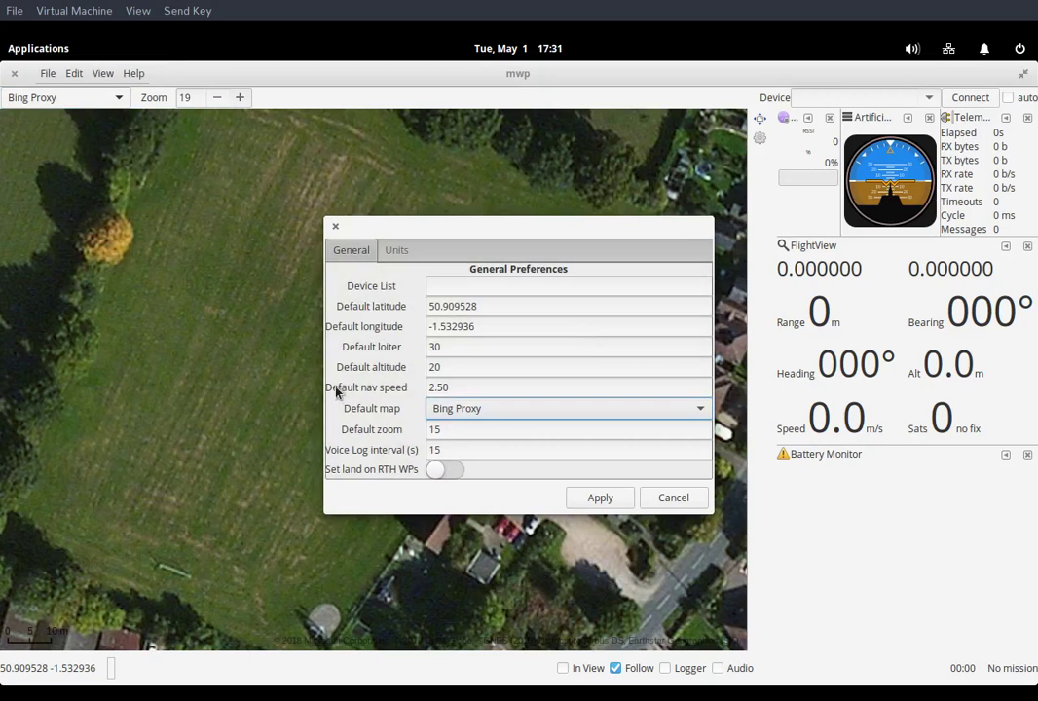
{"action": "double_click", "coordinate": [454, 428]}
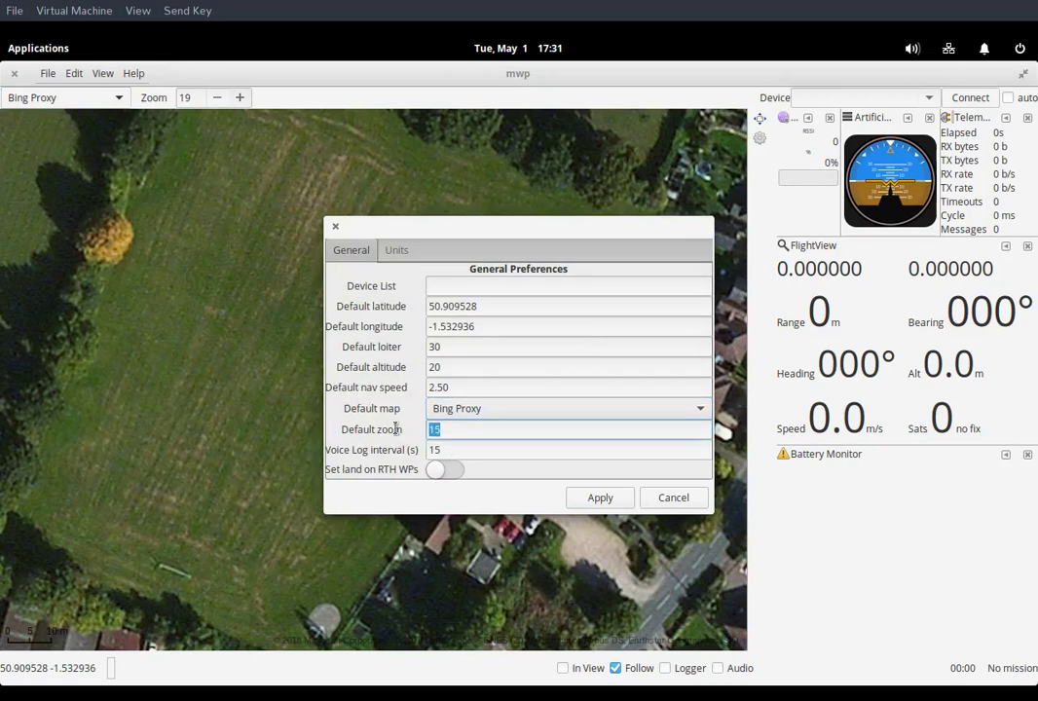
{"action": "type", "text": "19"}
{"action": "left_click", "coordinate": [600, 497]}
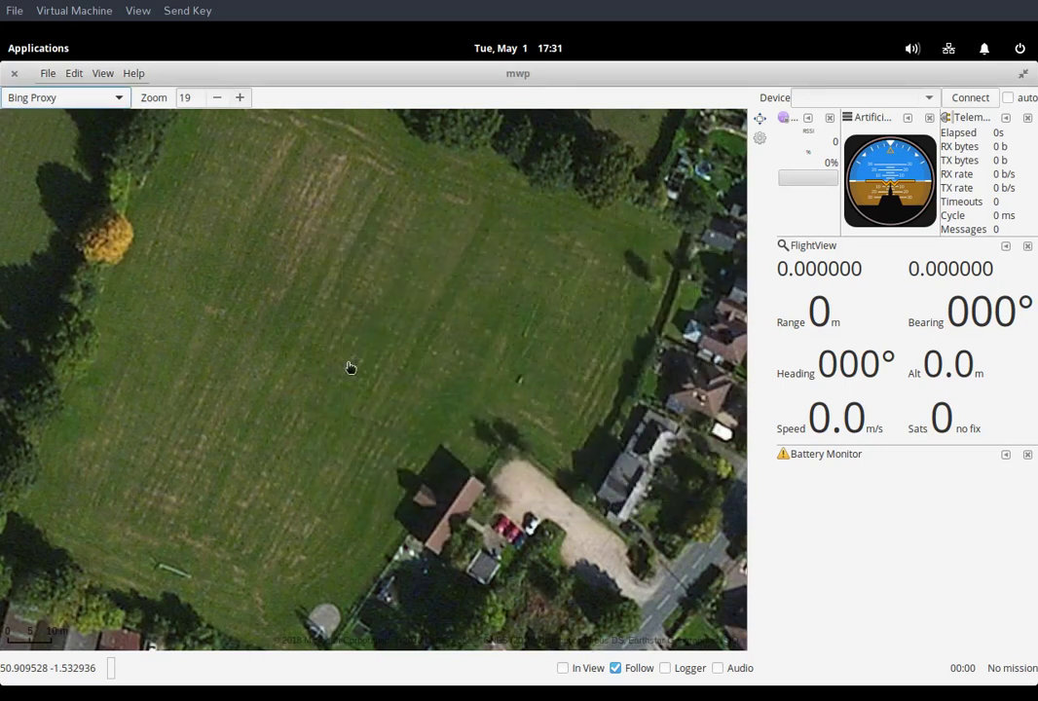
- Check the device choices in the other mwp window, and enable Set land on RTH WPs in the general preferences
{"action": "left_click", "coordinate": [74, 76]}
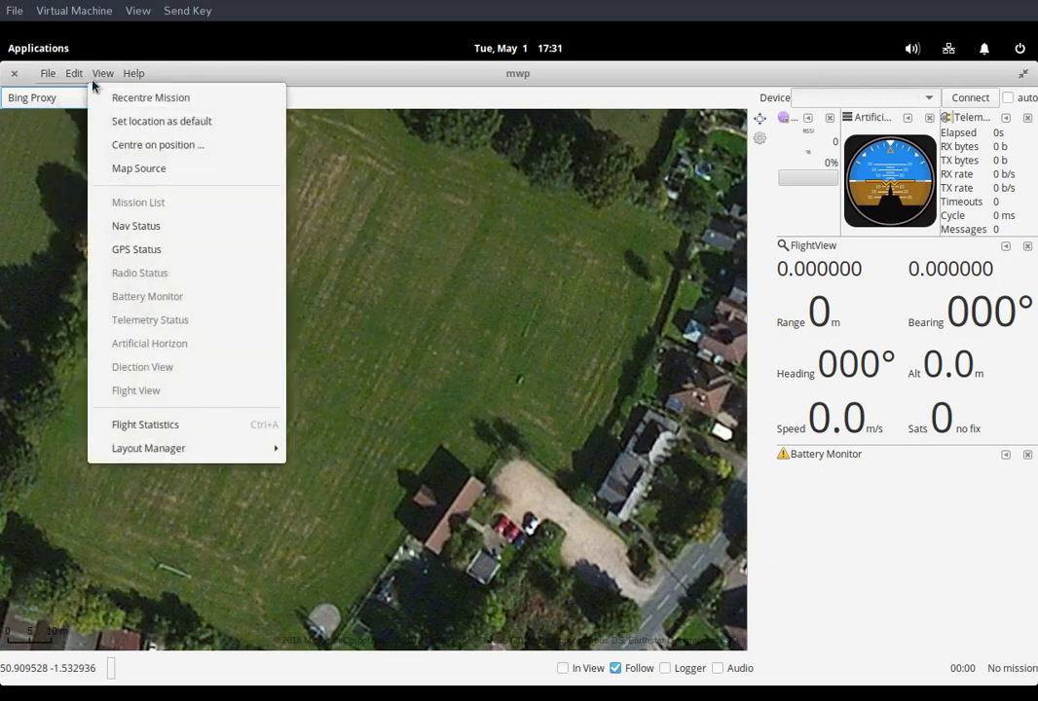
{"action": "left_click", "coordinate": [83, 99]}
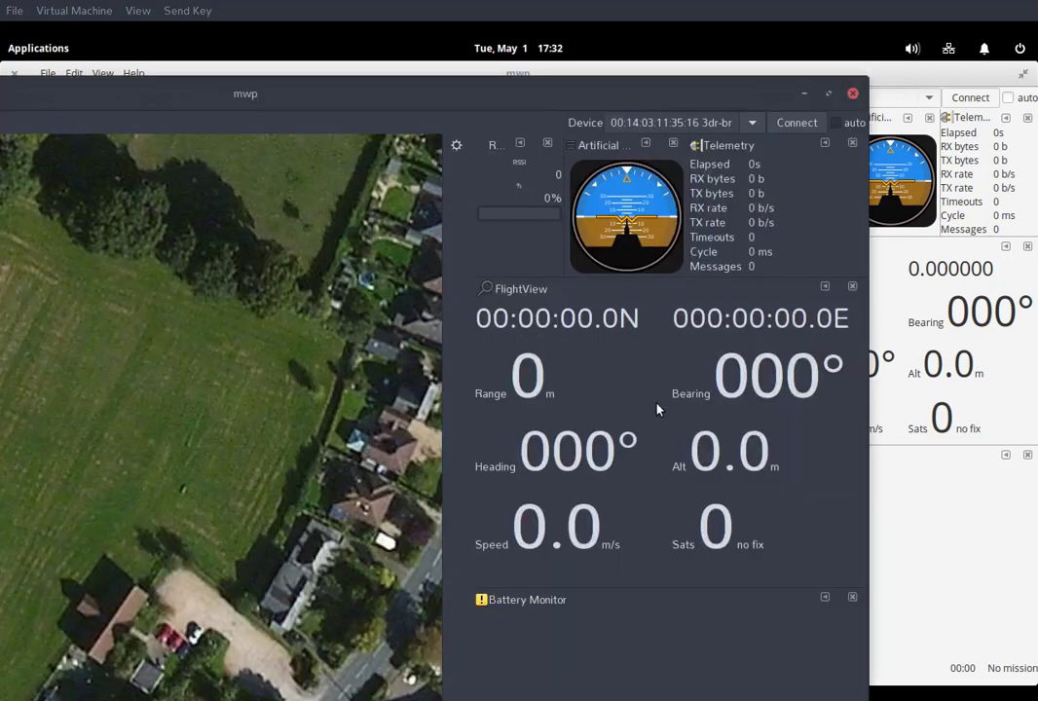
{"action": "left_click", "coordinate": [753, 124]}
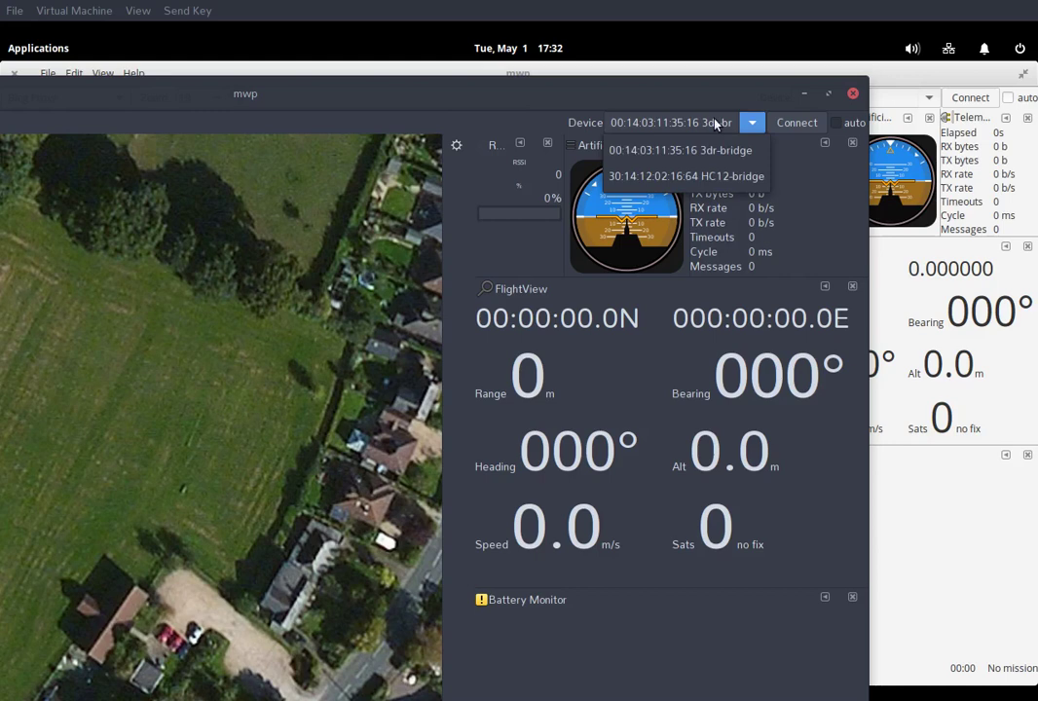
{"action": "left_click", "coordinate": [855, 96]}
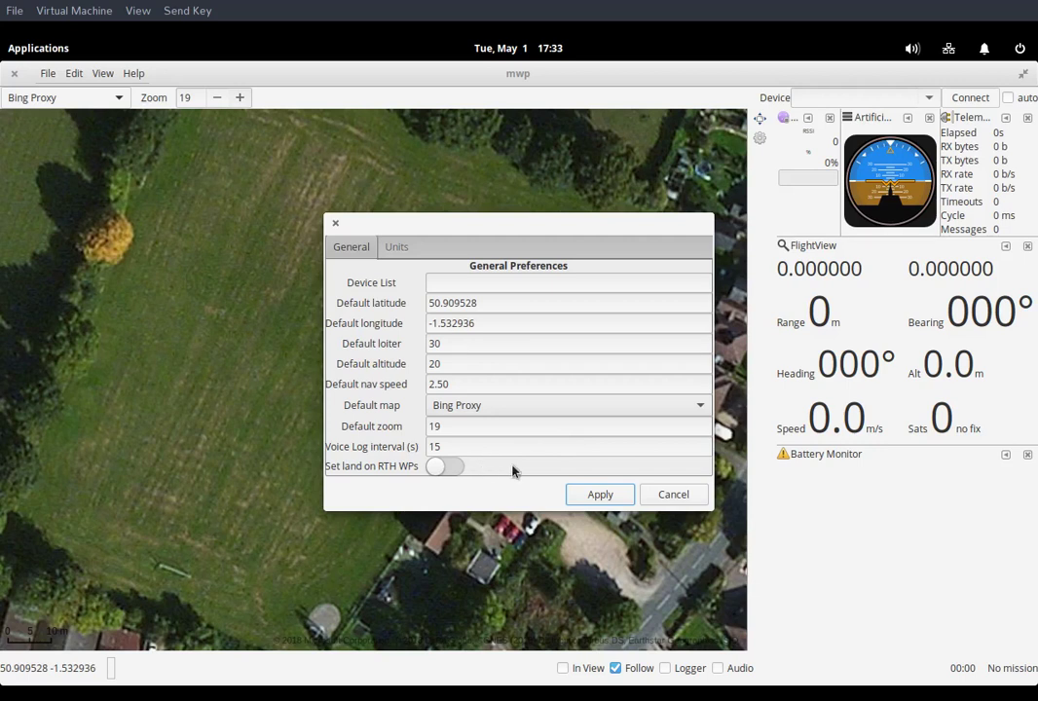
{"action": "left_click", "coordinate": [450, 467]}
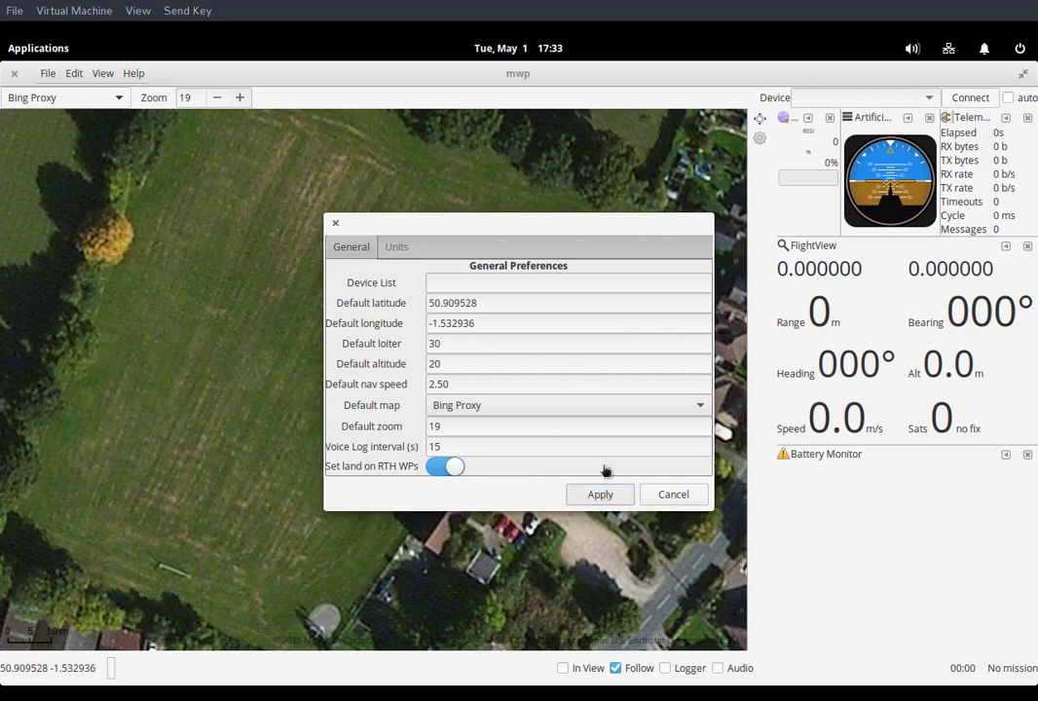
{"action": "left_click", "coordinate": [600, 494]}
- Set the position format to DDD:MM:SS.s in the units preferences and apply it
{"action": "left_click", "coordinate": [75, 78]}
{"action": "left_click", "coordinate": [87, 97]}
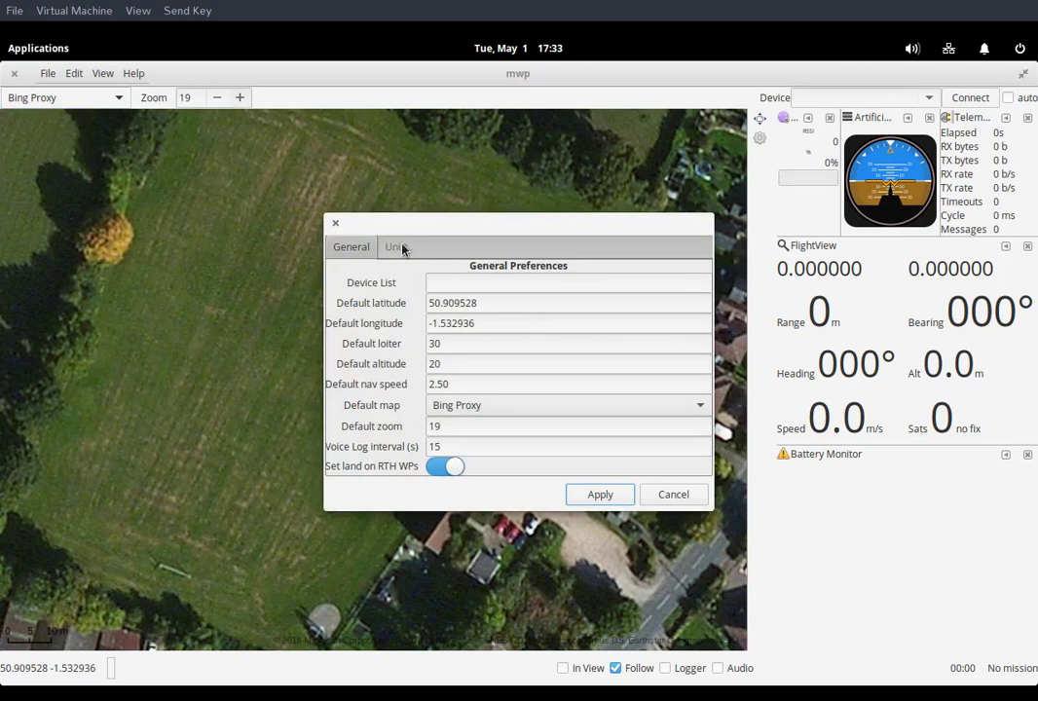
{"action": "left_click", "coordinate": [396, 246]}
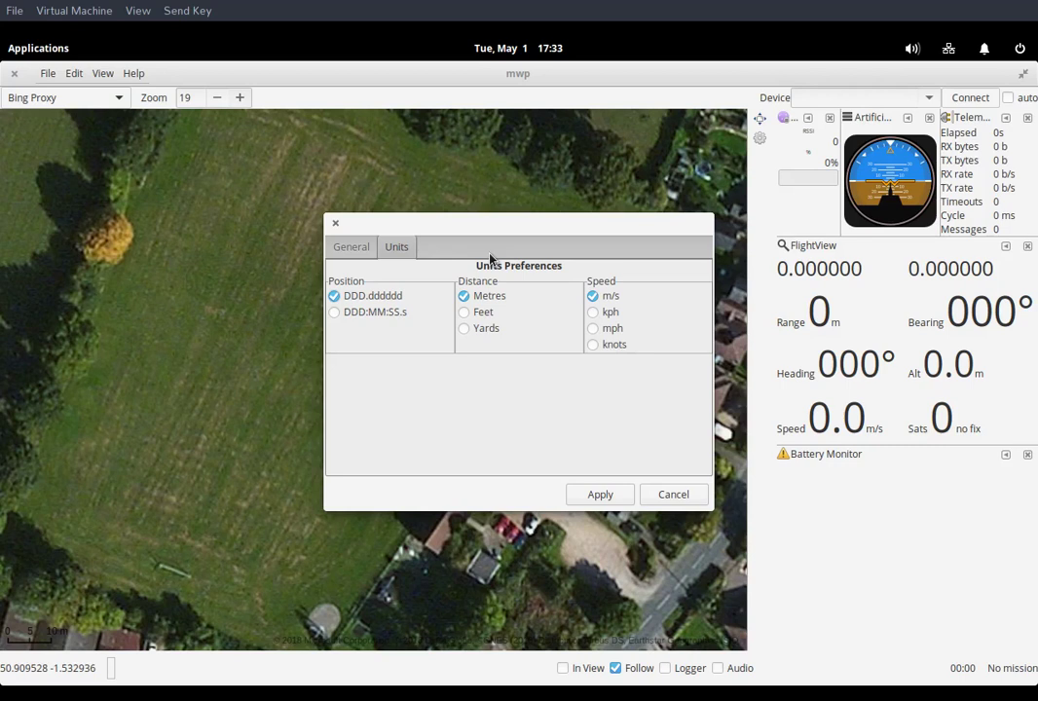
{"action": "left_click", "coordinate": [374, 314]}
{"action": "left_click", "coordinate": [610, 496]}
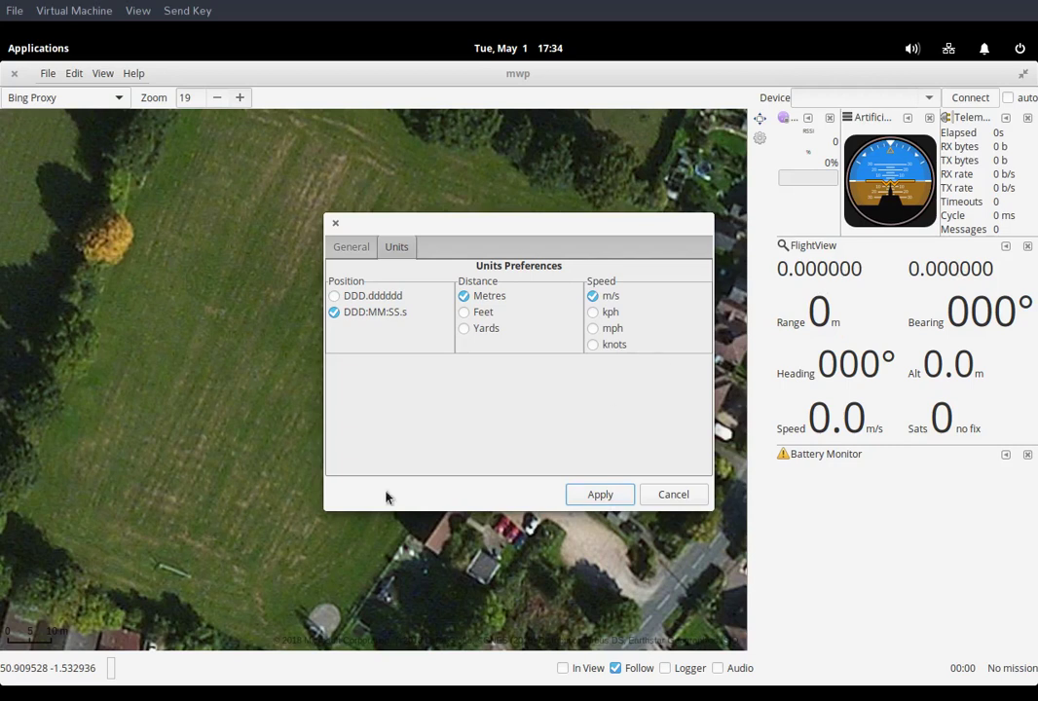
{"action": "left_click", "coordinate": [601, 496]}
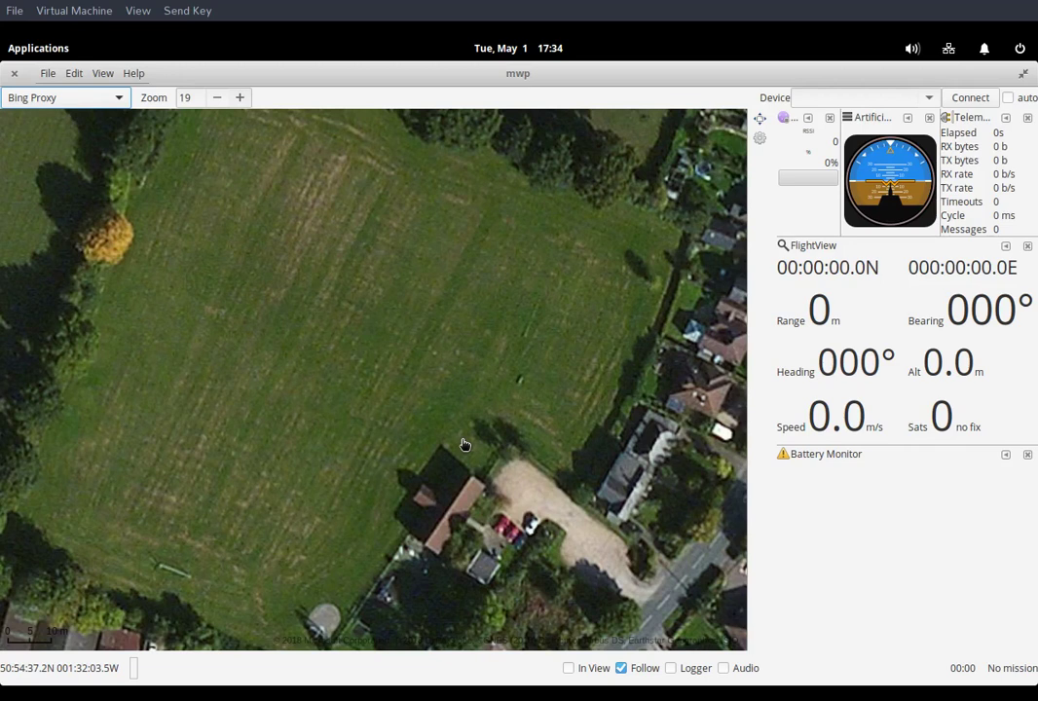
- Quit mwp and switch to the terminal
{"action": "left_click", "coordinate": [46, 76]}
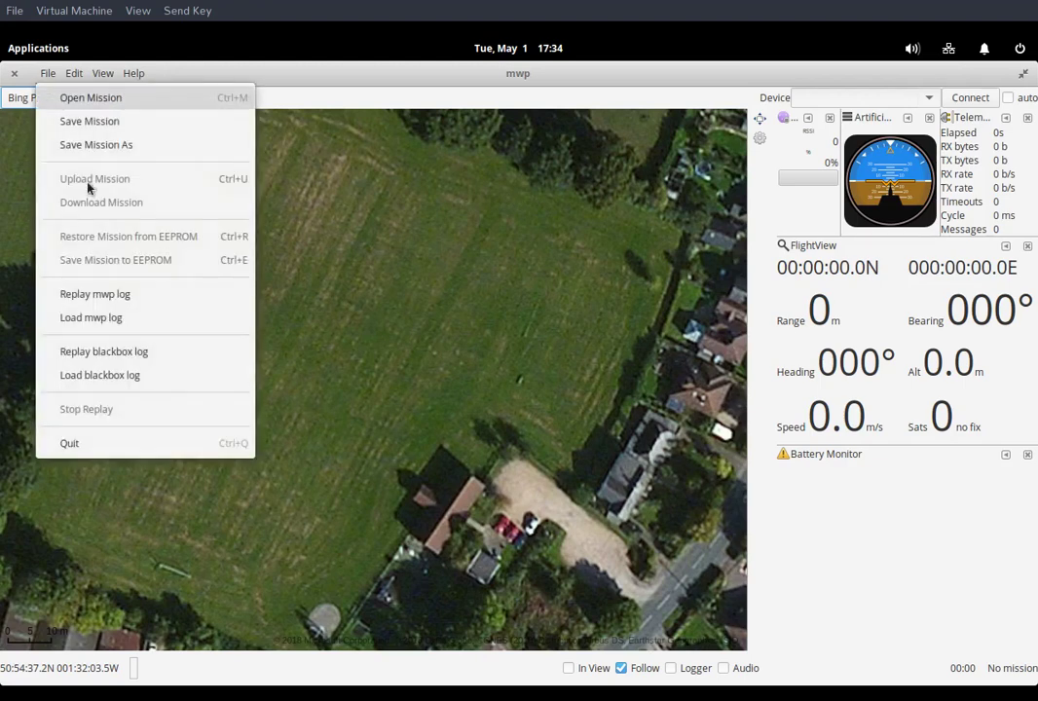
{"action": "left_click", "coordinate": [136, 450]}
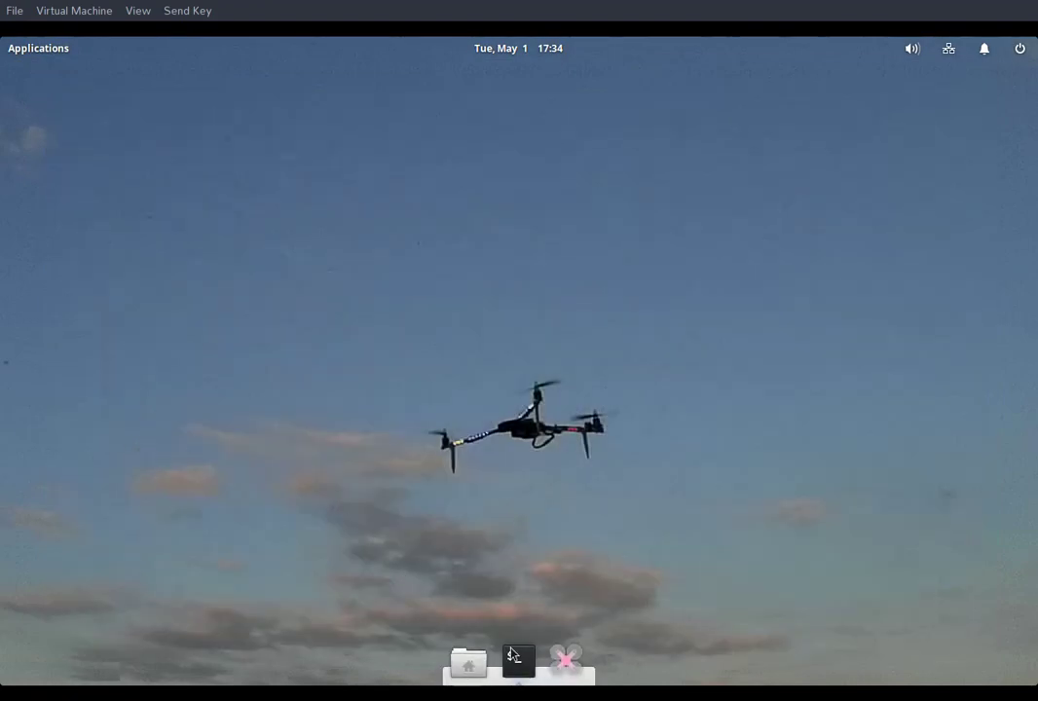
{"action": "left_click", "coordinate": [516, 657]}
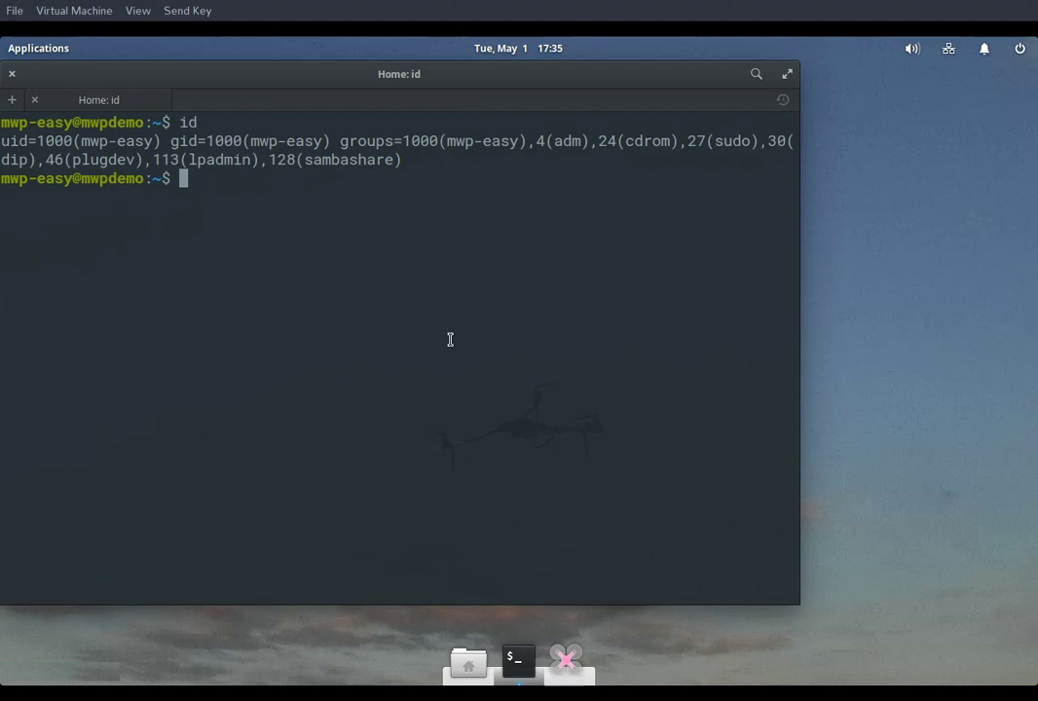
- List all org.mwptools.planner settings recursively with gsettings and review the whole output
{"action": "type", "text": "gsettings list-rec"}
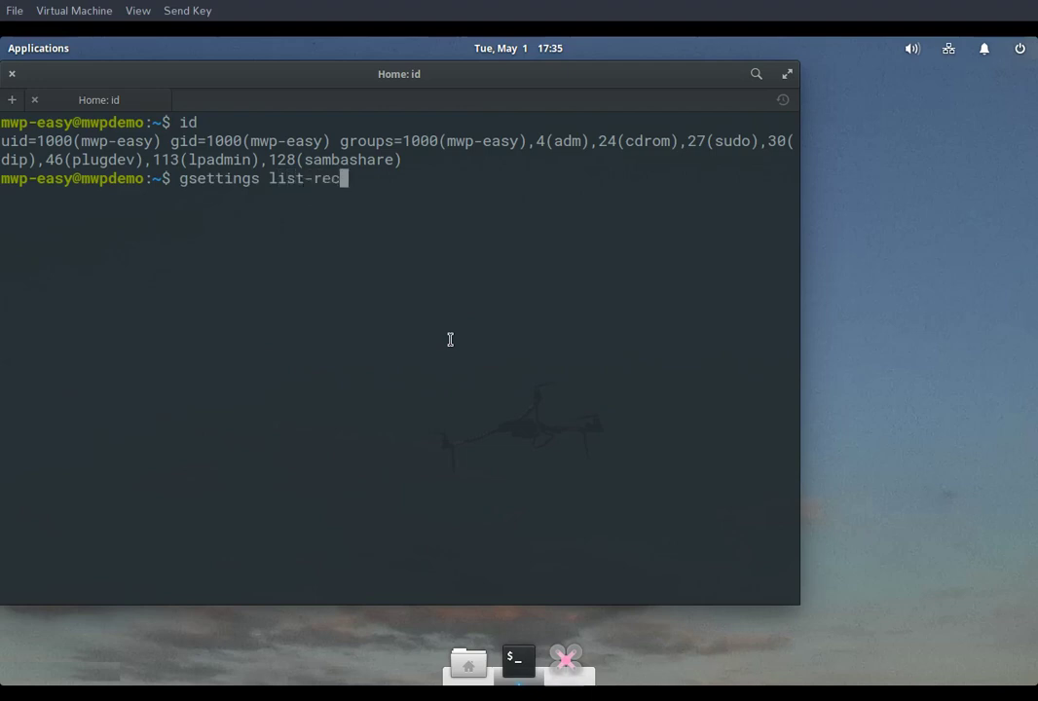
{"action": "key", "text": "Tab"}
{"action": "type", "text": "org.mw"}
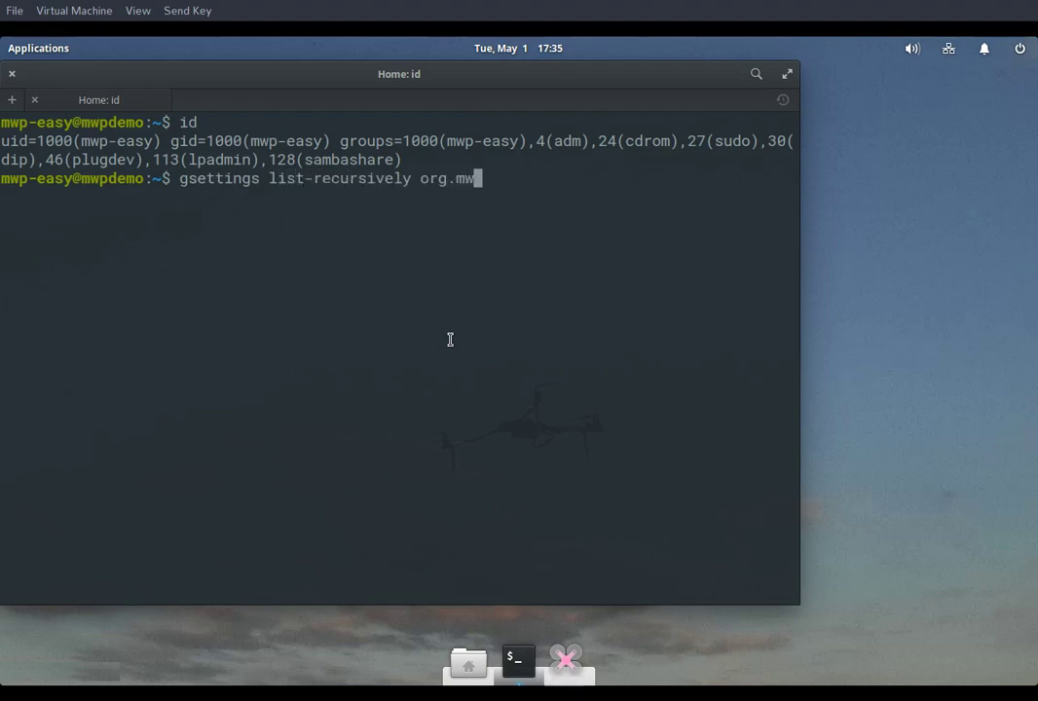
{"action": "key", "text": "Tab"}
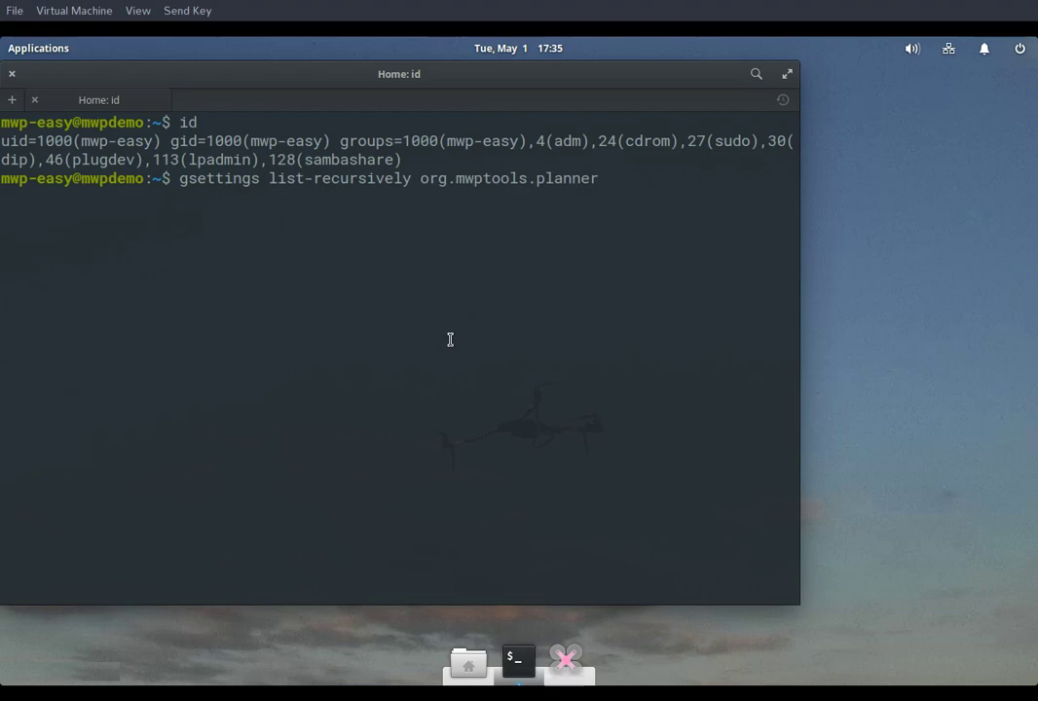
{"action": "key", "text": "Return"}
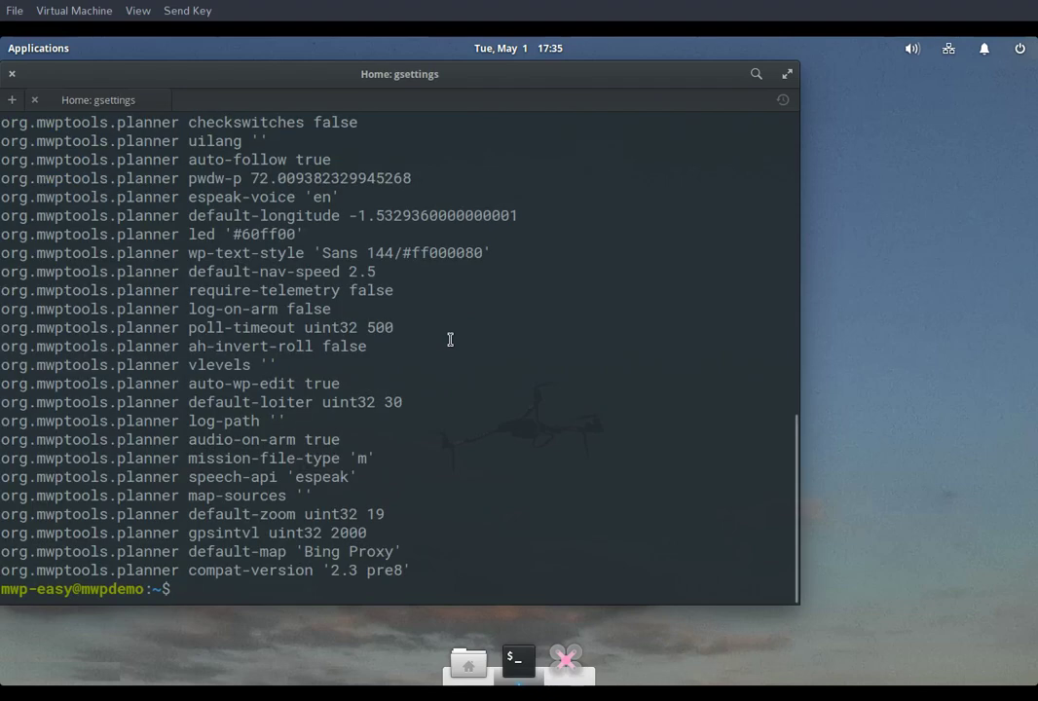
{"action": "scroll", "coordinate": [509, 354], "scroll_direction": "up", "scroll_amount": 8}
{"action": "scroll", "coordinate": [520, 352], "scroll_direction": "up", "scroll_amount": 6}
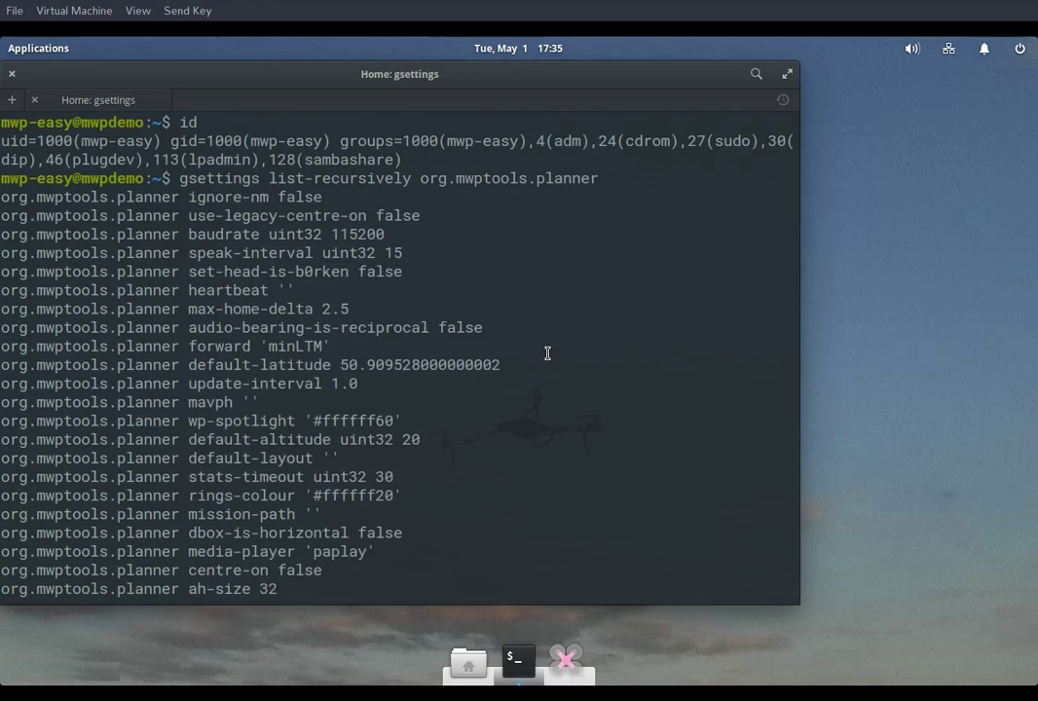
{"action": "scroll", "coordinate": [548, 354], "scroll_direction": "down", "scroll_amount": 9}
{"action": "scroll", "coordinate": [547, 354], "scroll_direction": "down", "scroll_amount": 5}
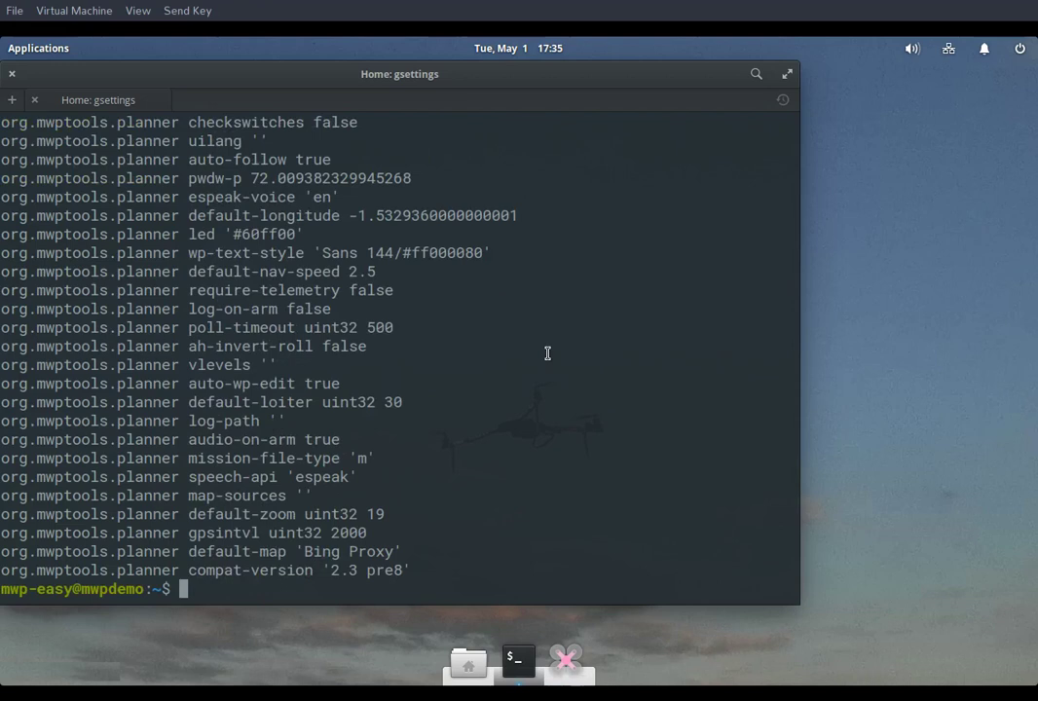
- Find the log-on-arm key in the listed planner settings and set it to true with gsettings set org.mwptools.planner
{"action": "type", "text": "gset"}
{"action": "key", "text": "Tab"}
{"action": "type", "text": "set "}
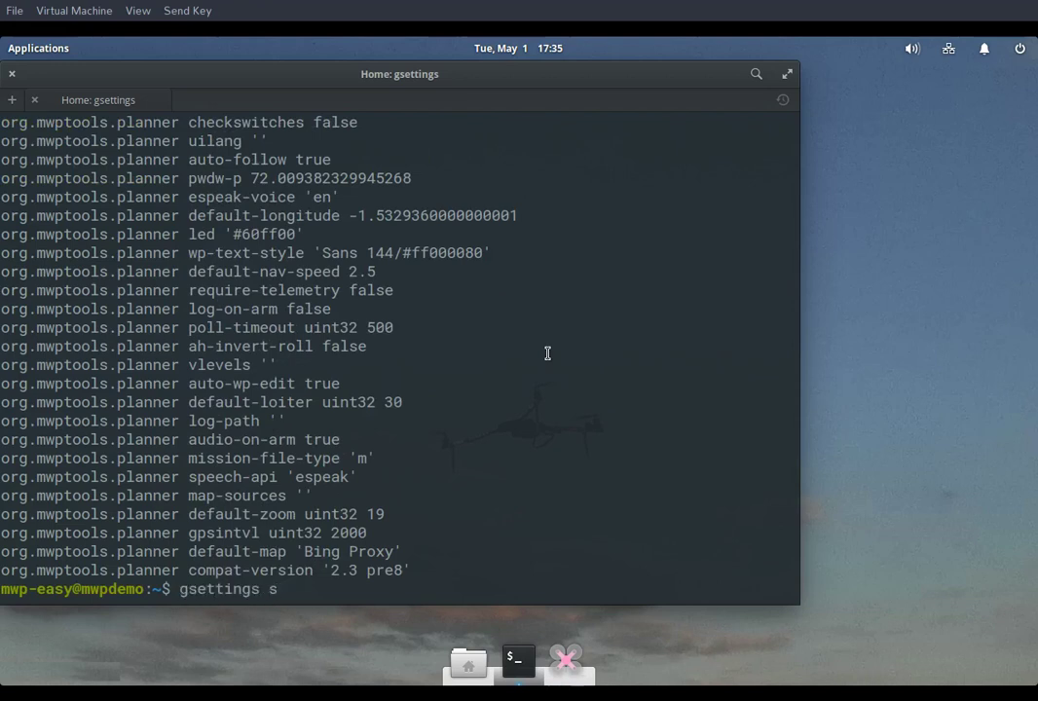
{"action": "type", "text": "org.m"}
{"action": "key", "text": "Tab"}
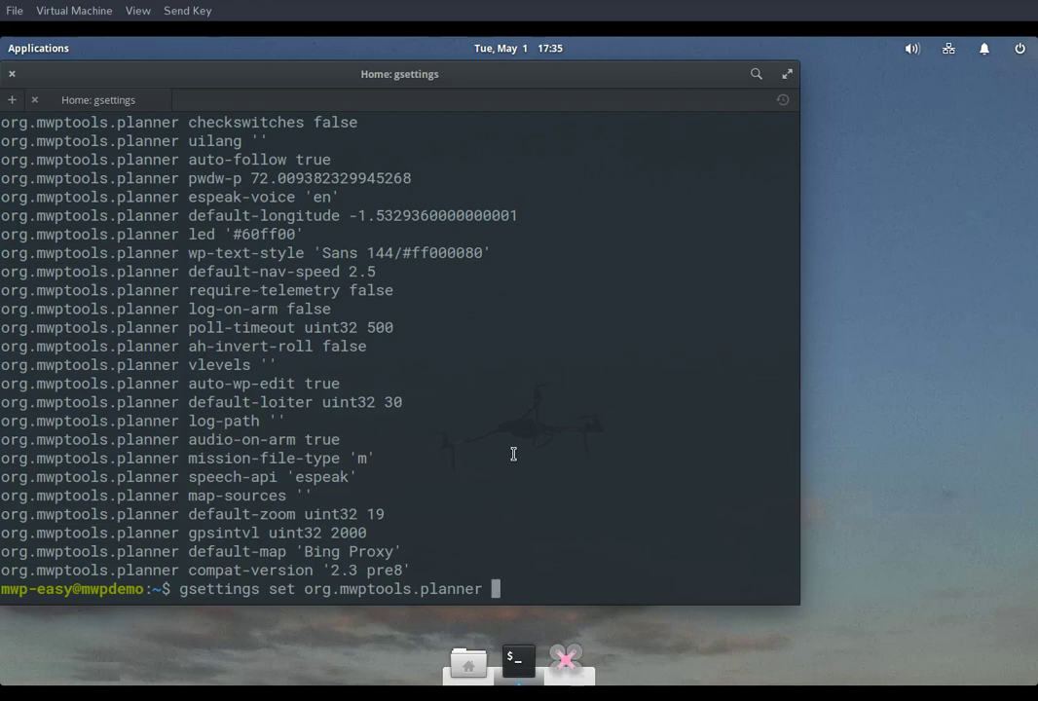
{"action": "scroll", "coordinate": [513, 454], "scroll_direction": "up", "scroll_amount": 6}
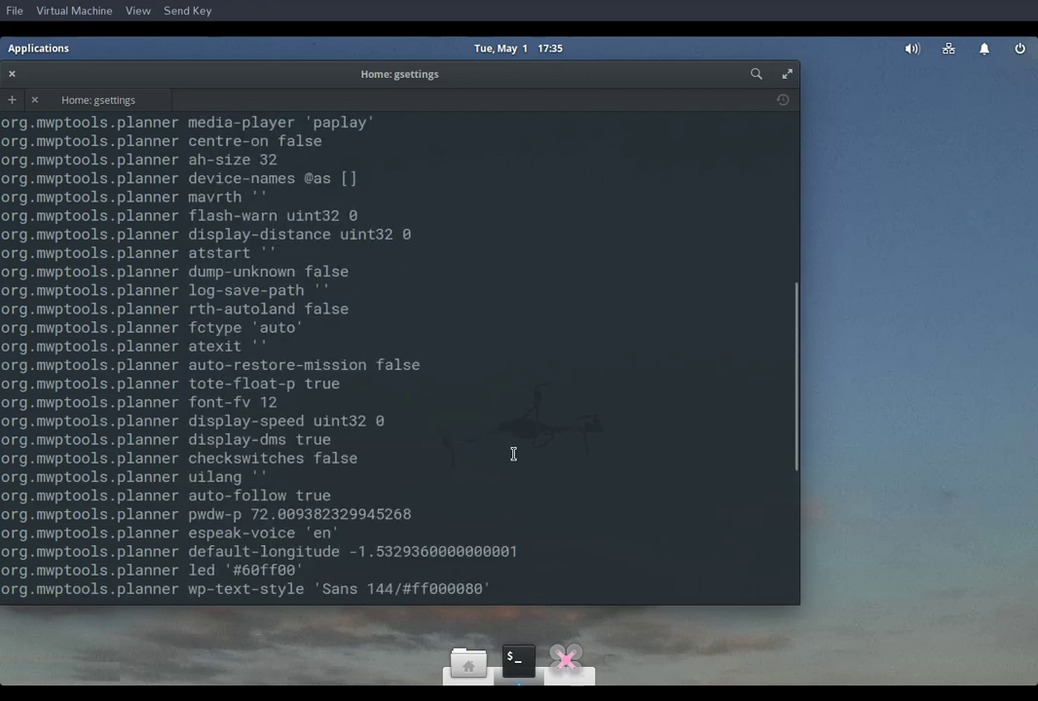
{"action": "scroll", "coordinate": [513, 454], "scroll_direction": "up", "scroll_amount": 2}
{"action": "scroll", "coordinate": [513, 454], "scroll_direction": "up", "scroll_amount": 4}
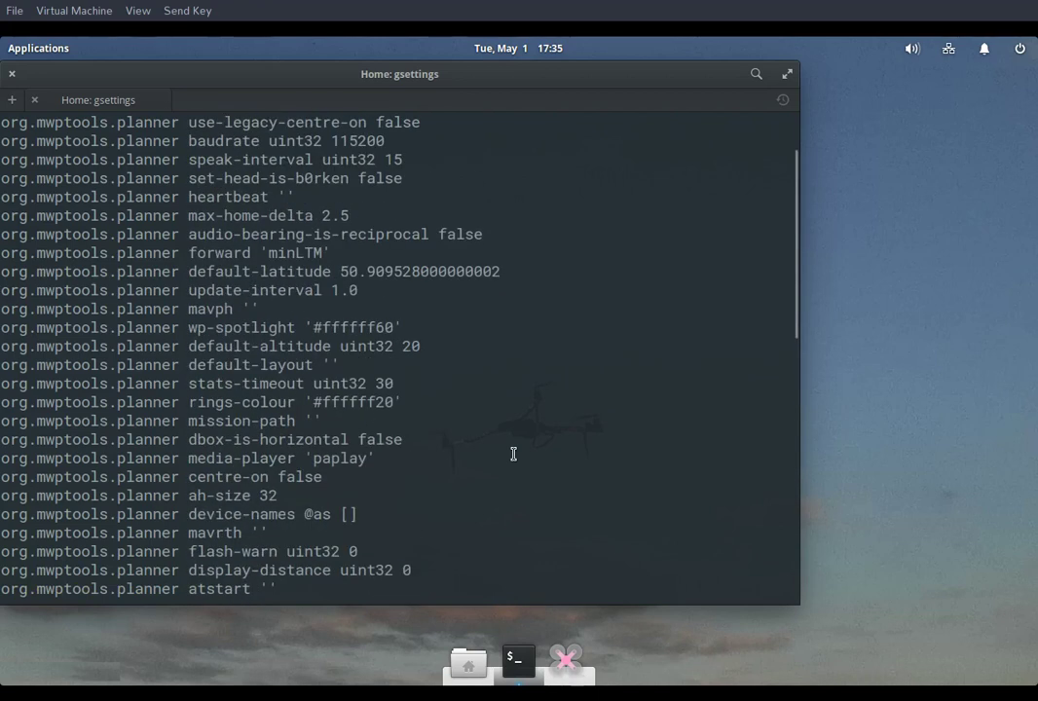
{"action": "scroll", "coordinate": [513, 454], "scroll_direction": "up", "scroll_amount": 2}
{"action": "scroll", "coordinate": [513, 454], "scroll_direction": "down", "scroll_amount": 6}
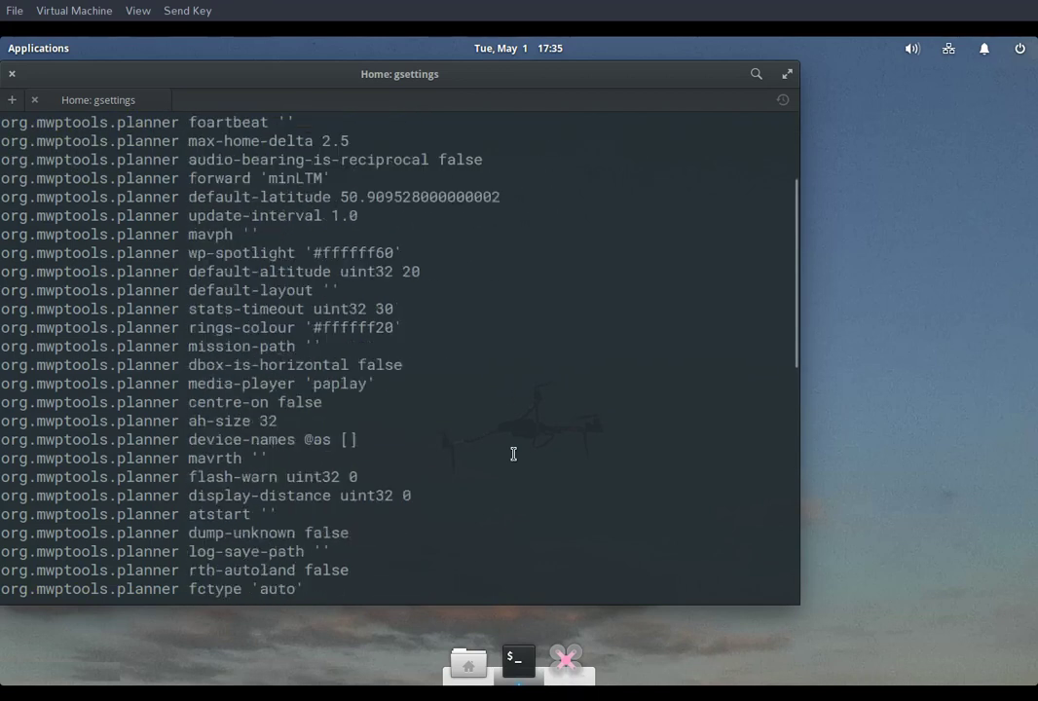
{"action": "scroll", "coordinate": [513, 454], "scroll_direction": "down", "scroll_amount": 6}
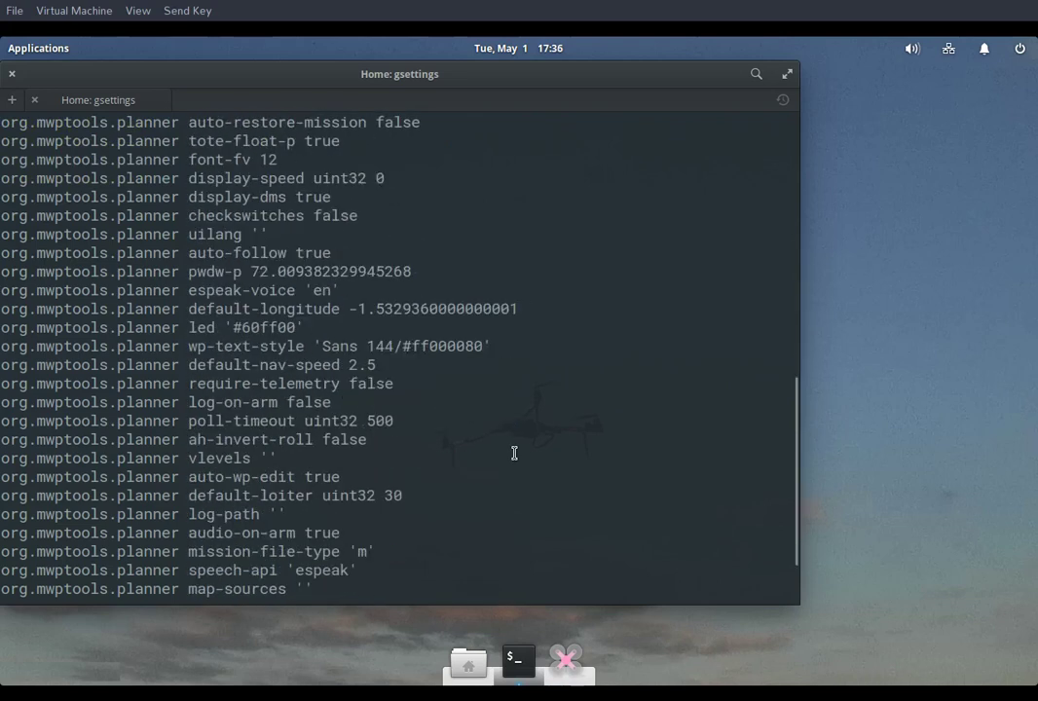
{"action": "double_click", "coordinate": [218, 402]}
{"action": "key", "text": "ctrl+c"}
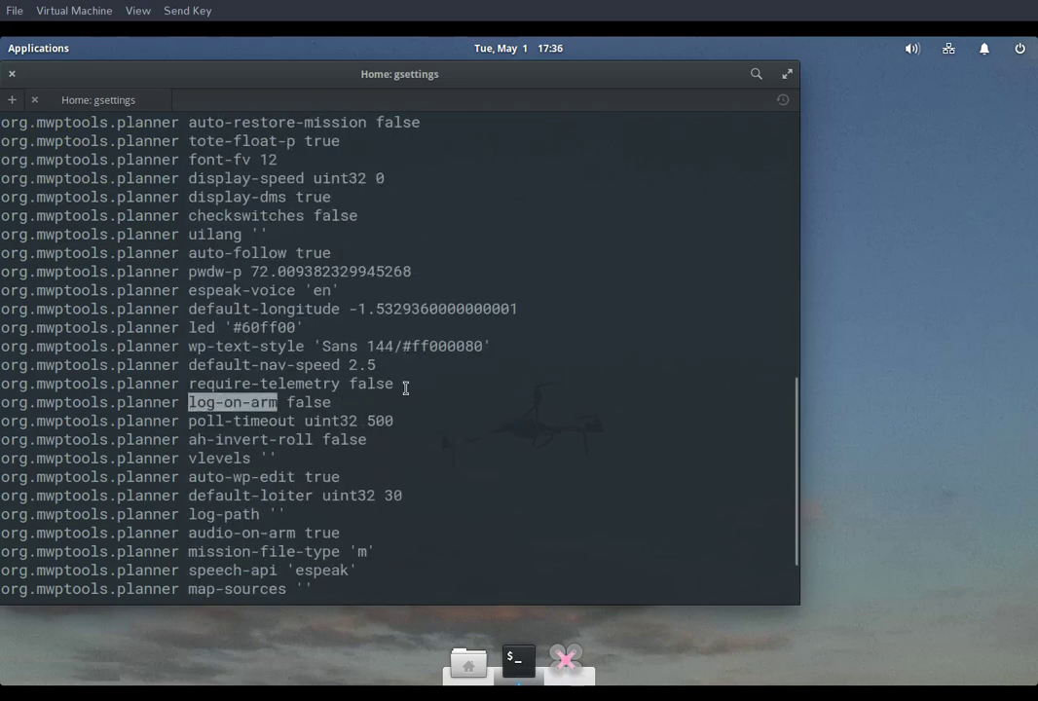
{"action": "scroll", "coordinate": [484, 388], "scroll_direction": "down", "scroll_amount": 2}
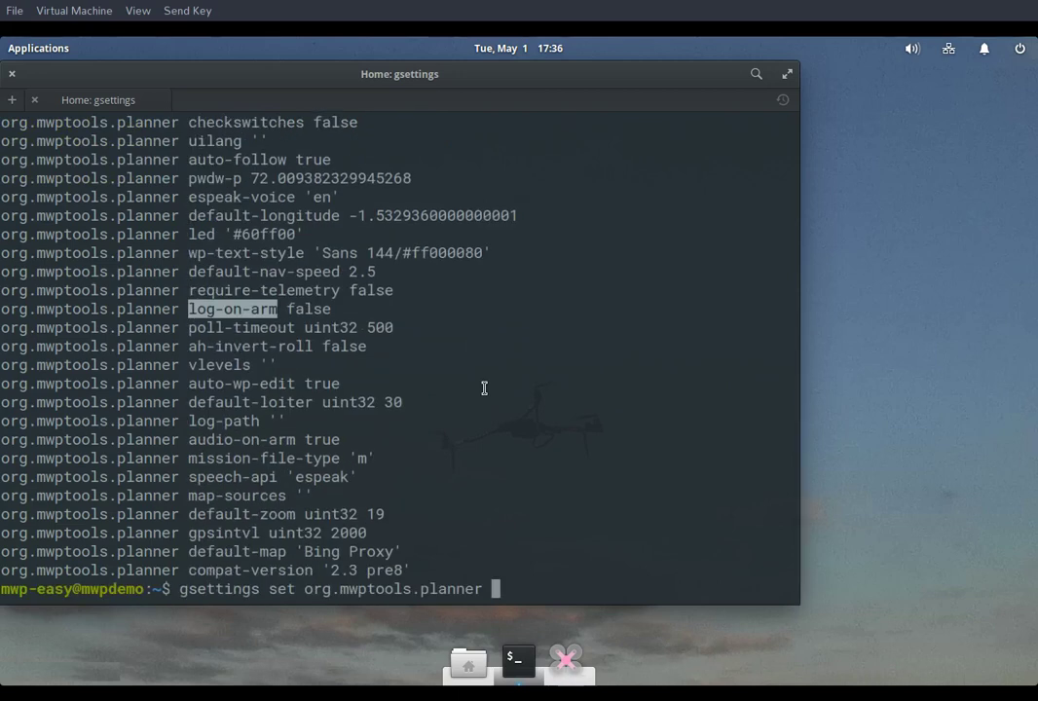
{"action": "middle_click", "coordinate": [565, 406]}
{"action": "type", "text": "true"}
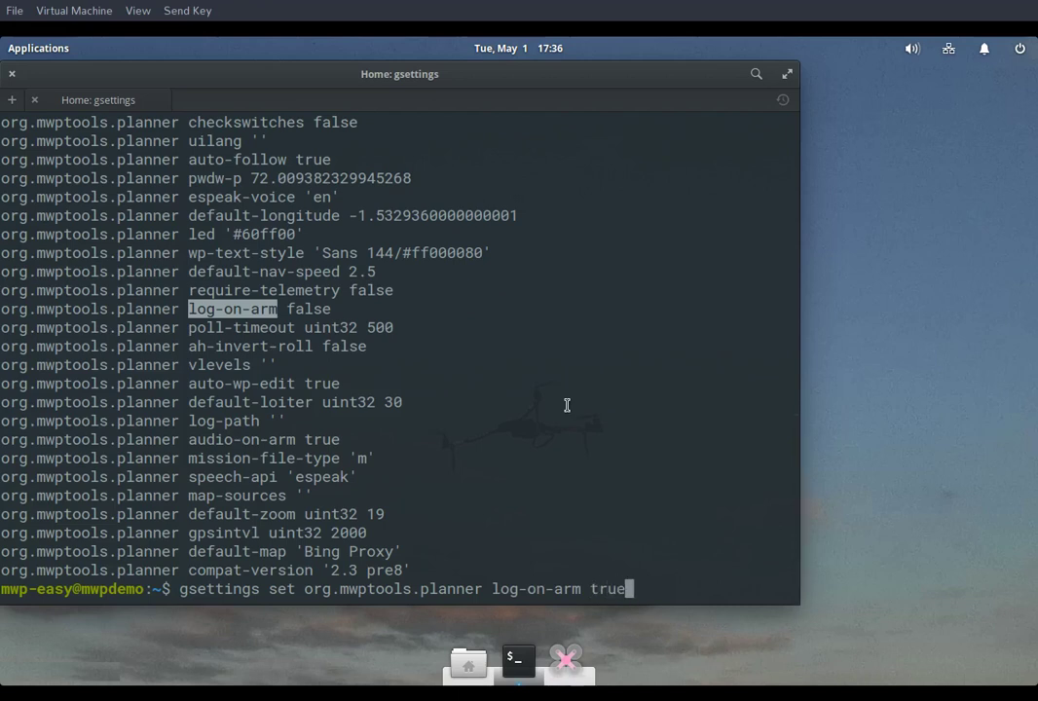
{"action": "key", "text": "Return"}
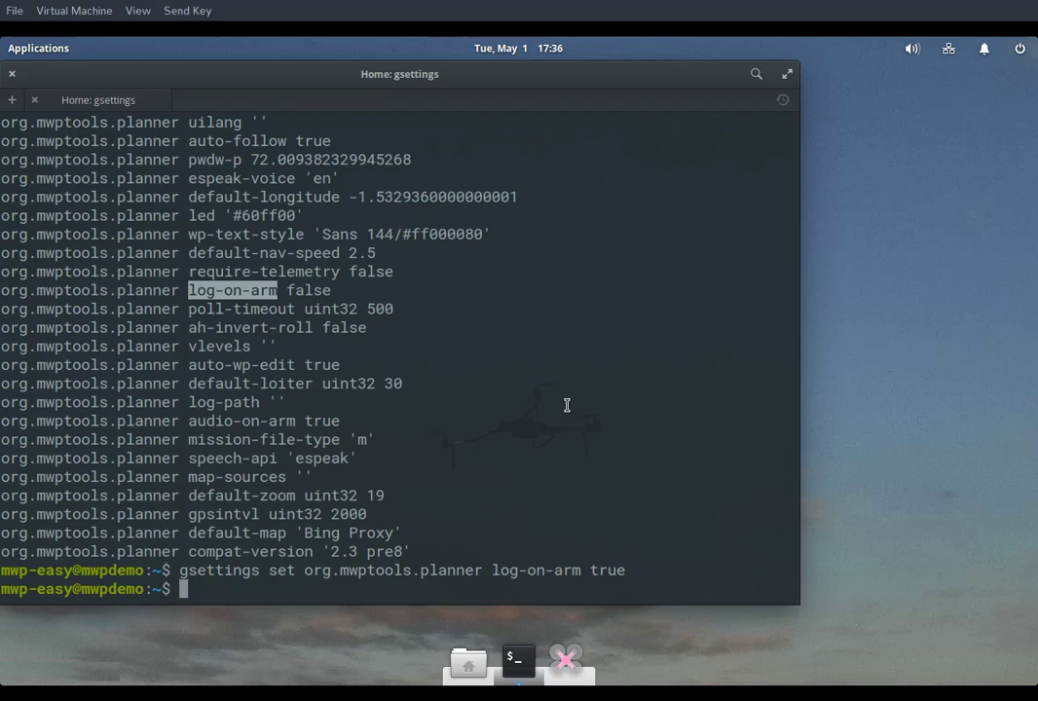
- Try running dconf-editor from the terminal, and install the package with sudo apt install dconf-editor
{"action": "type", "text": "dconf"}
{"action": "key", "text": "BackSpace"}
{"action": "type", "text": "-editor"}
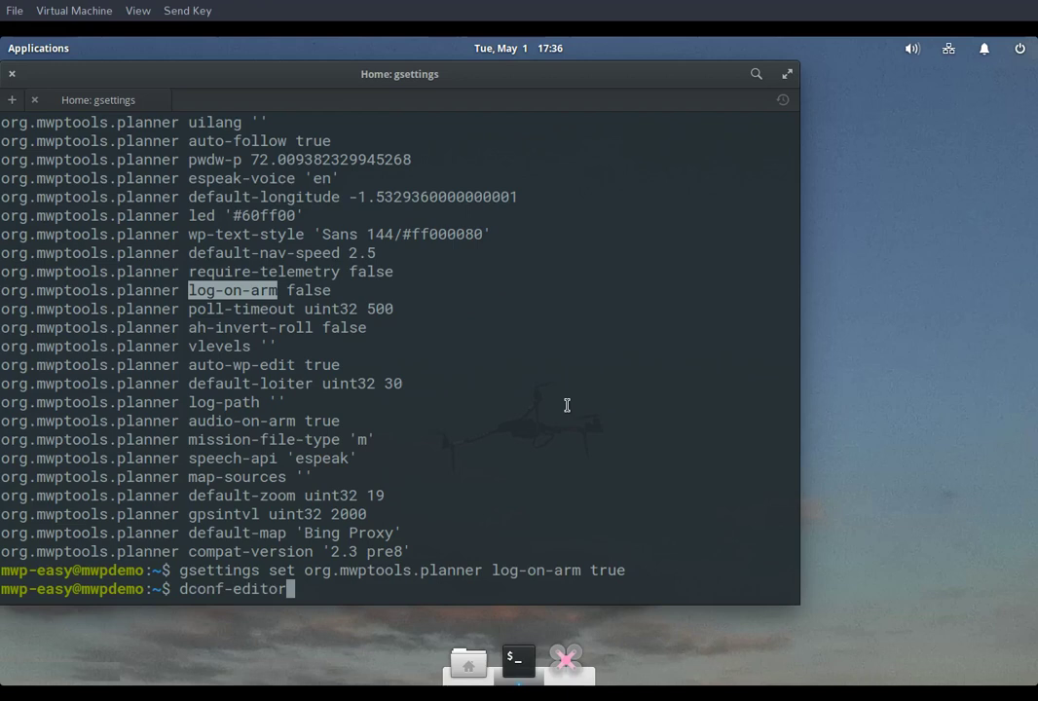
{"action": "key", "text": "Return"}
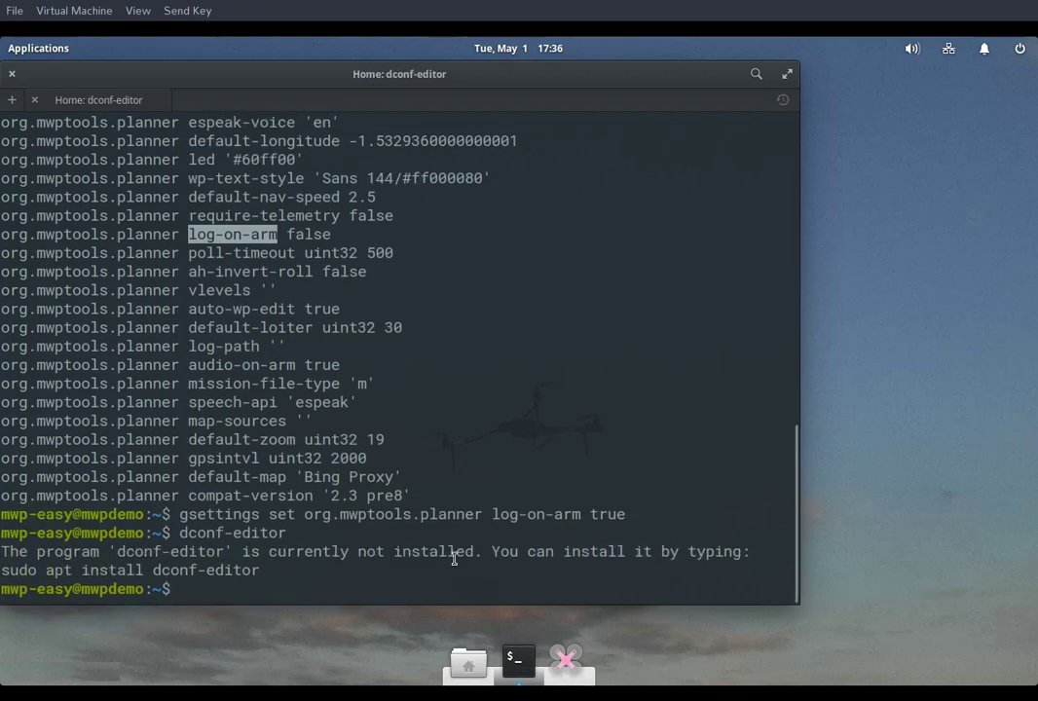
{"action": "left_click", "coordinate": [100, 575]}
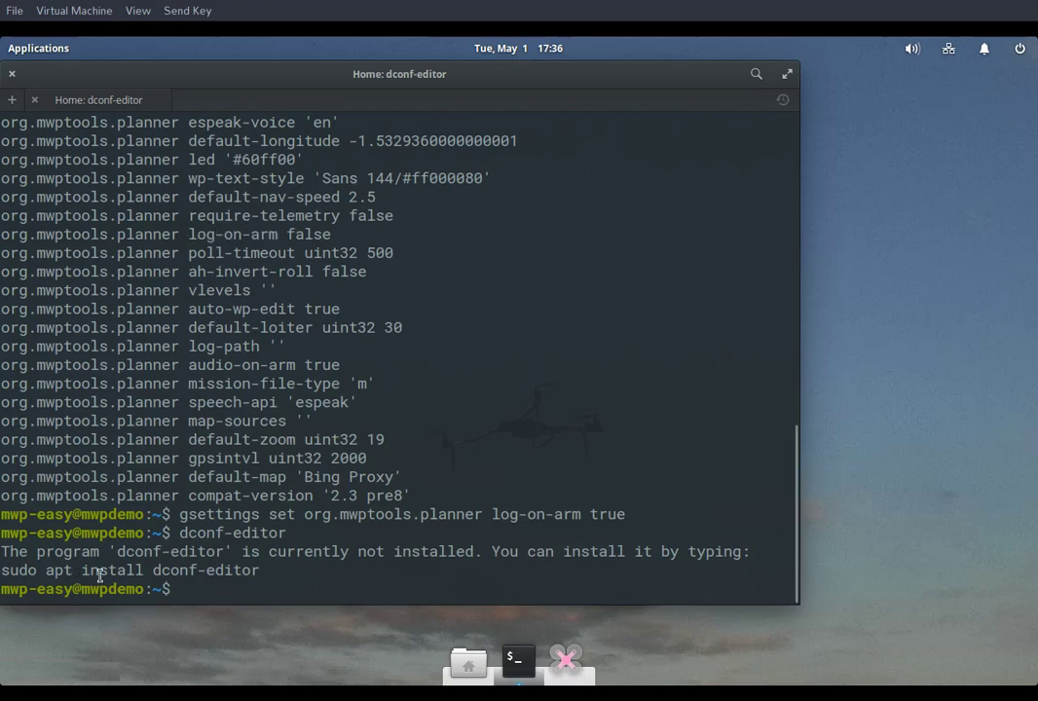
{"action": "triple_click", "coordinate": [100, 575]}
{"action": "middle_click", "coordinate": [315, 492]}
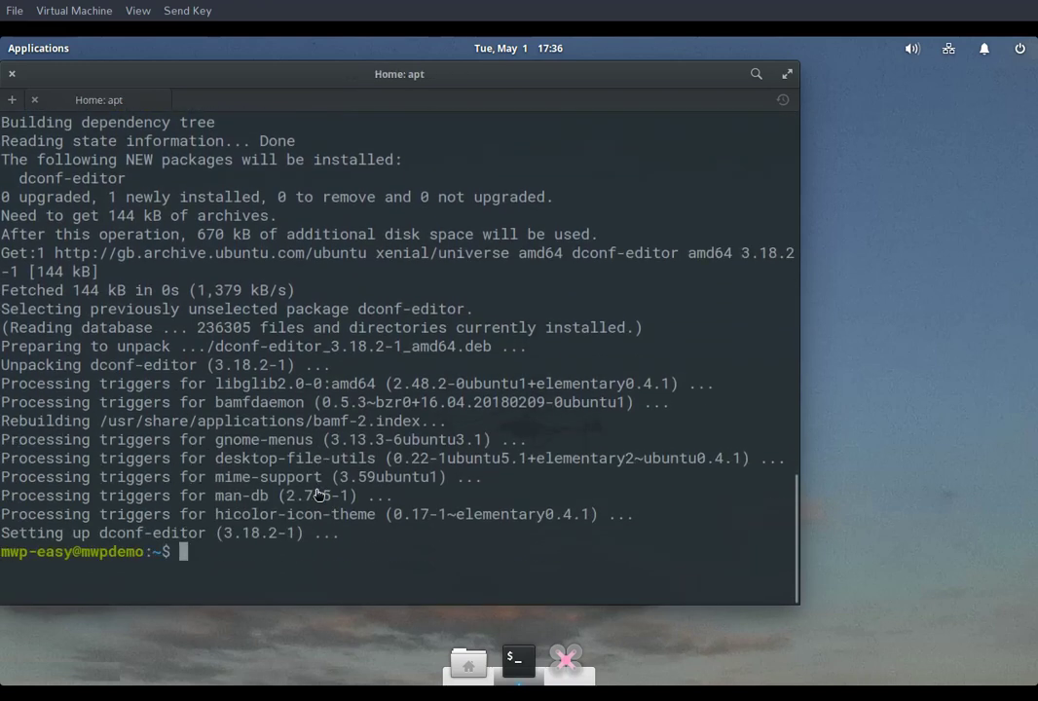
- Open dconf Editor from the system tools and display the settings under org/mwptools/planner
{"action": "left_click", "coordinate": [30, 44]}
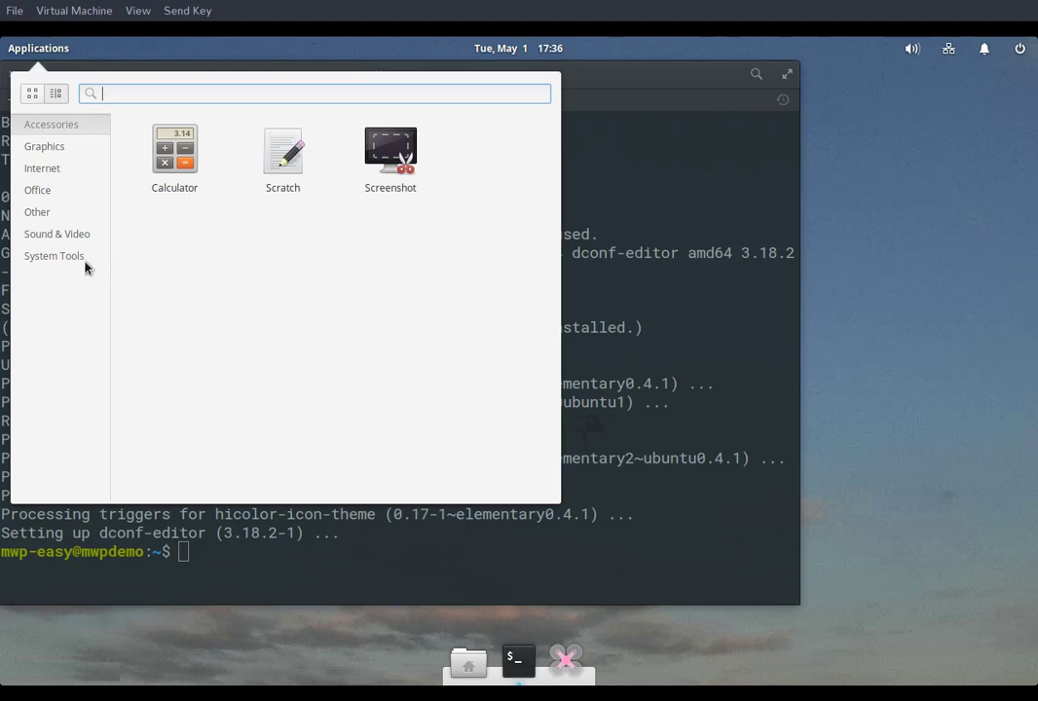
{"action": "left_click", "coordinate": [84, 261]}
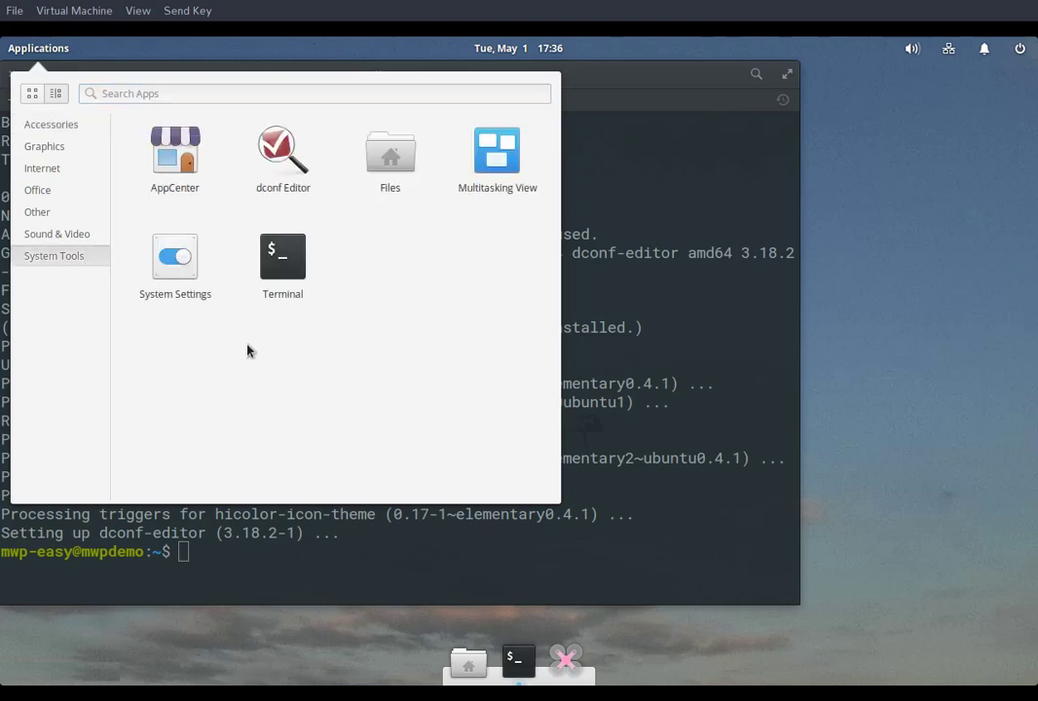
{"action": "left_click", "coordinate": [276, 180]}
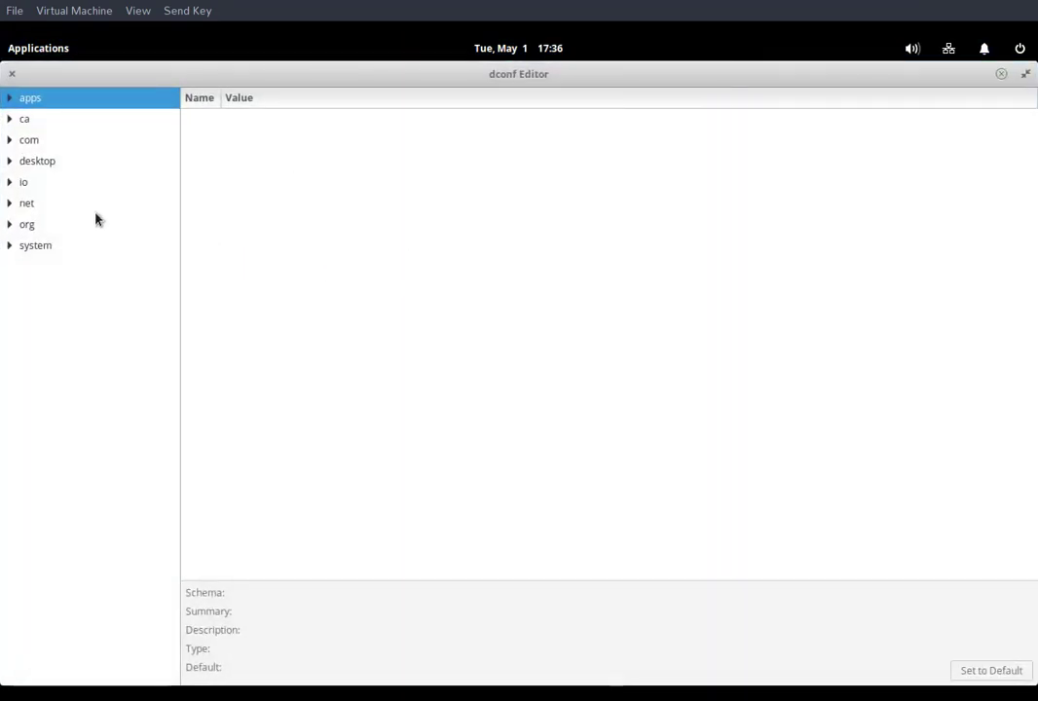
{"action": "left_click", "coordinate": [10, 225]}
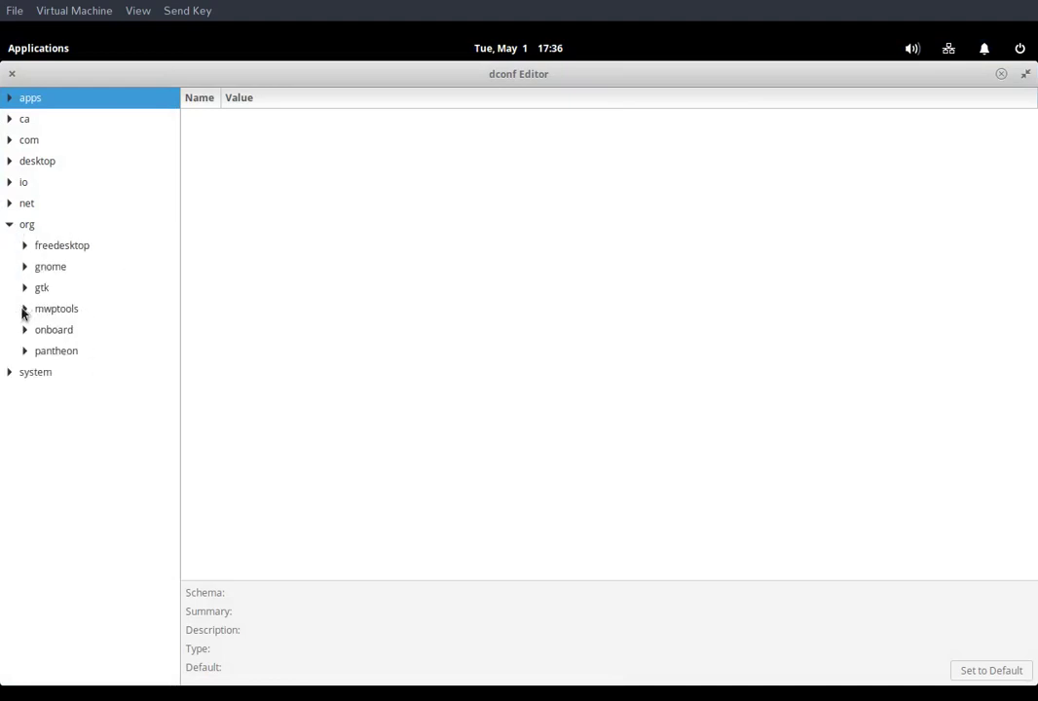
{"action": "left_click", "coordinate": [24, 309]}
{"action": "left_click", "coordinate": [68, 330]}
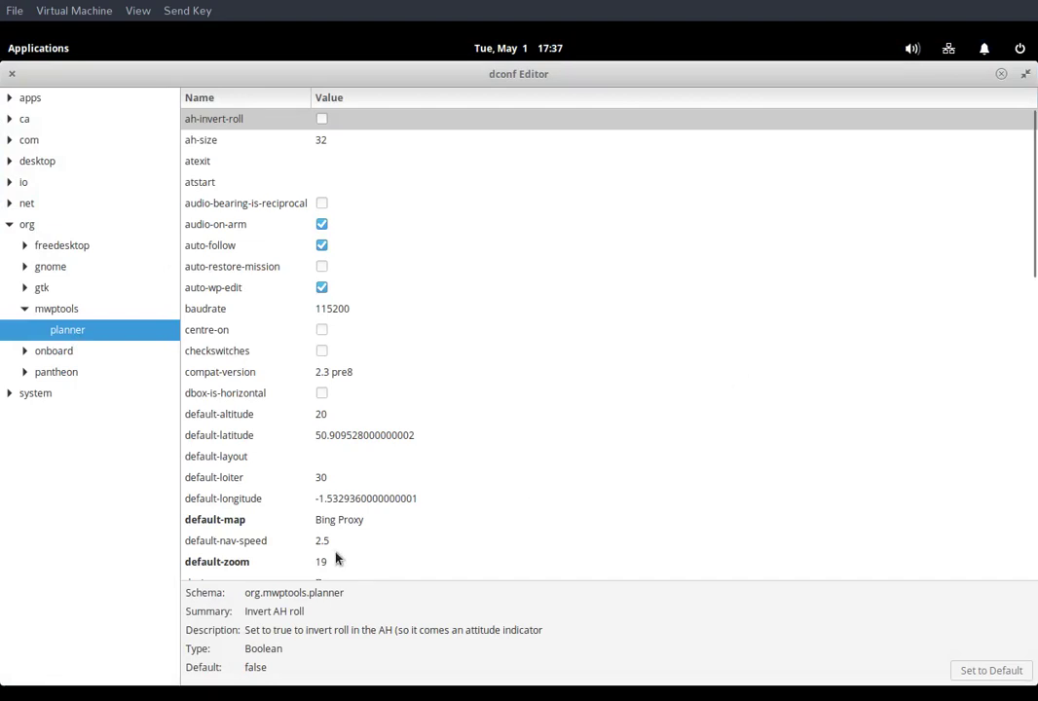
- Examine the auto-follow description and the full list of planner keys, including log-on-arm, and close dconf Editor
{"action": "left_click", "coordinate": [225, 256]}
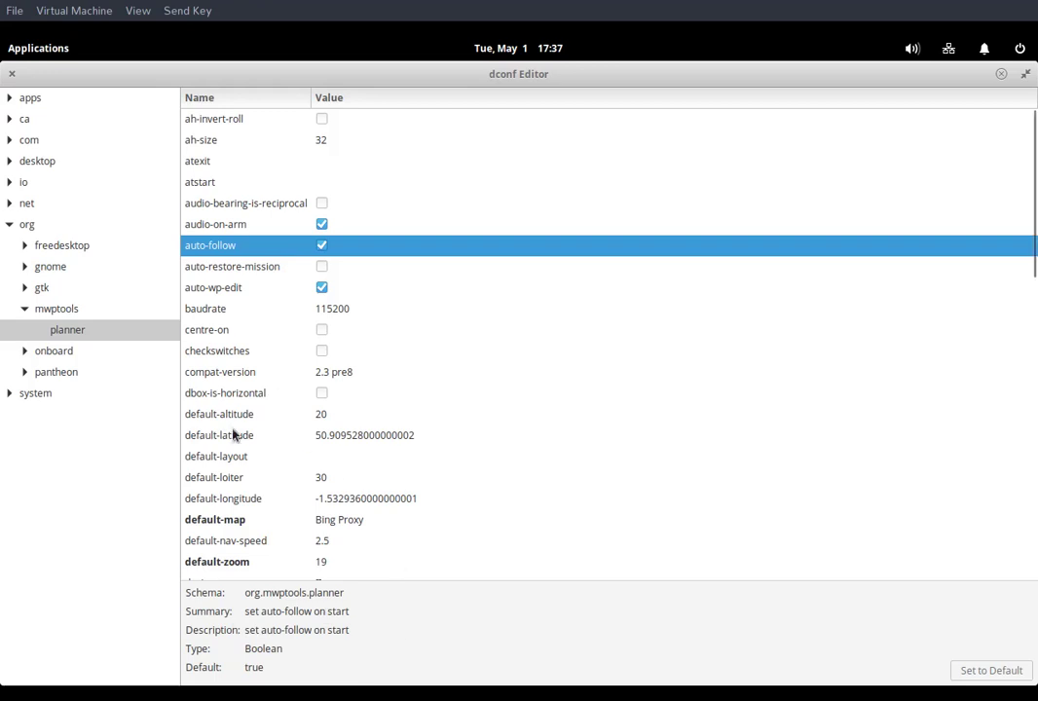
{"action": "scroll", "coordinate": [575, 467], "scroll_direction": "down", "scroll_amount": 1}
{"action": "scroll", "coordinate": [255, 464], "scroll_direction": "down", "scroll_amount": 3}
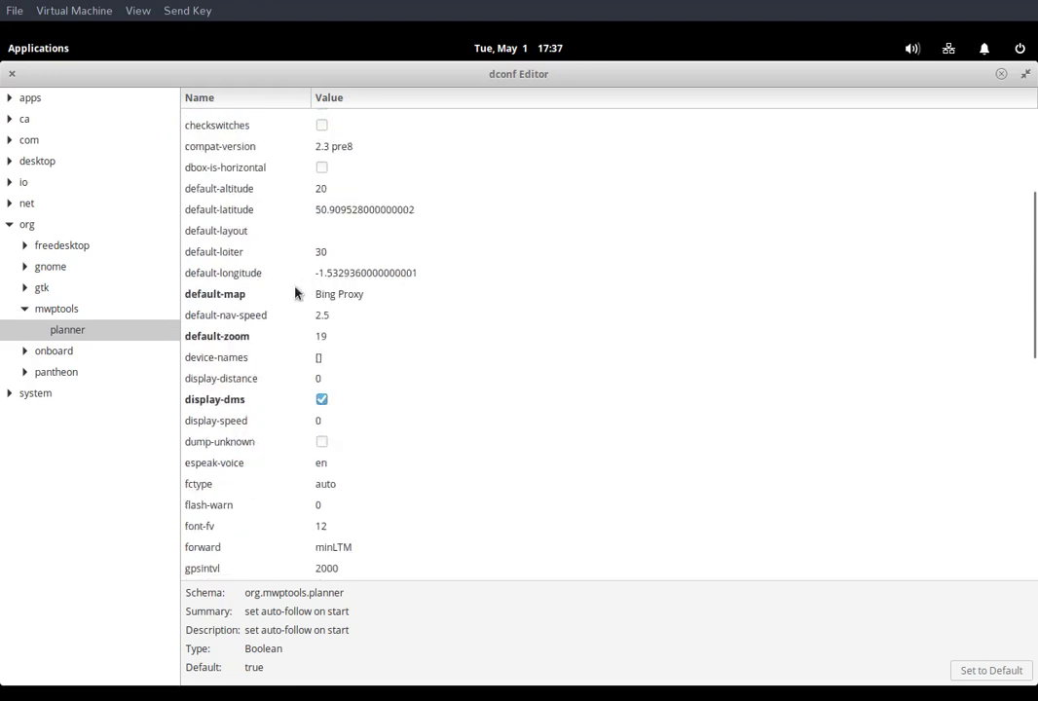
{"action": "scroll", "coordinate": [830, 509], "scroll_direction": "down", "scroll_amount": 4}
{"action": "scroll", "coordinate": [830, 511], "scroll_direction": "down", "scroll_amount": 3}
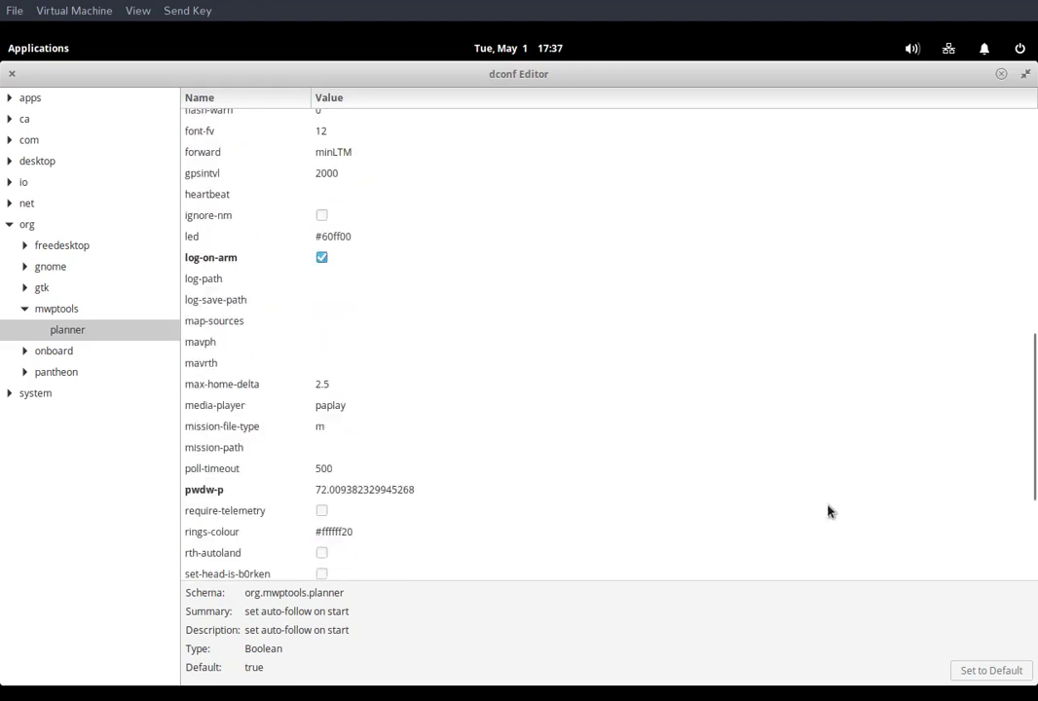
{"action": "scroll", "coordinate": [667, 453], "scroll_direction": "down", "scroll_amount": 2}
{"action": "scroll", "coordinate": [390, 327], "scroll_direction": "up", "scroll_amount": 4}
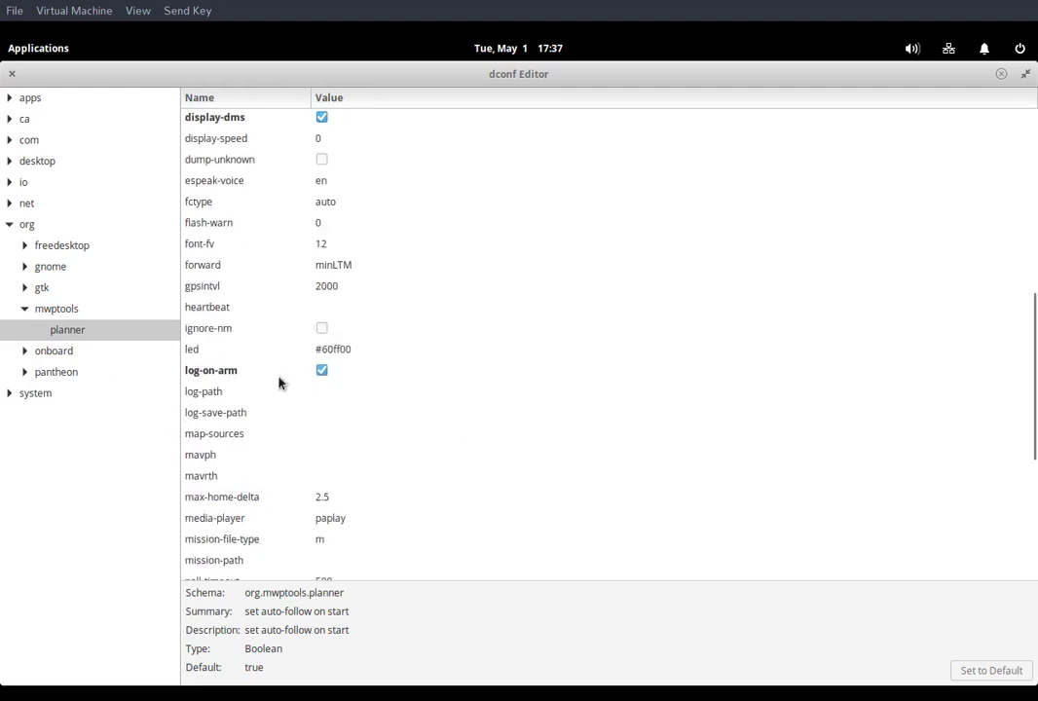
{"action": "scroll", "coordinate": [475, 444], "scroll_direction": "down", "scroll_amount": 6}
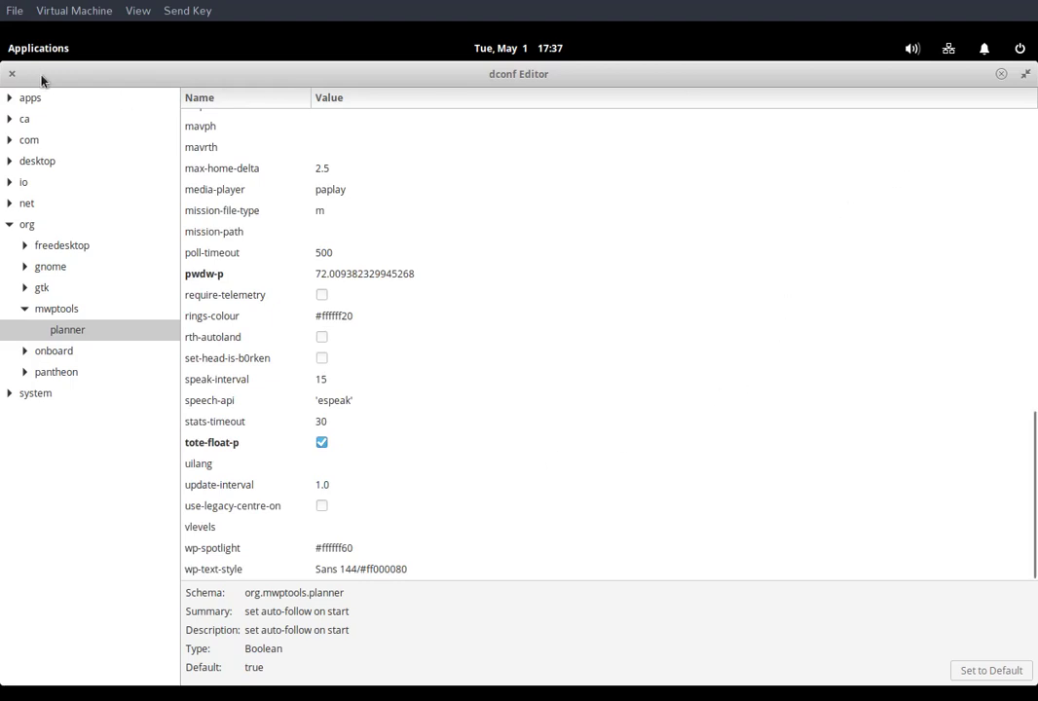
{"action": "left_click", "coordinate": [12, 74]}
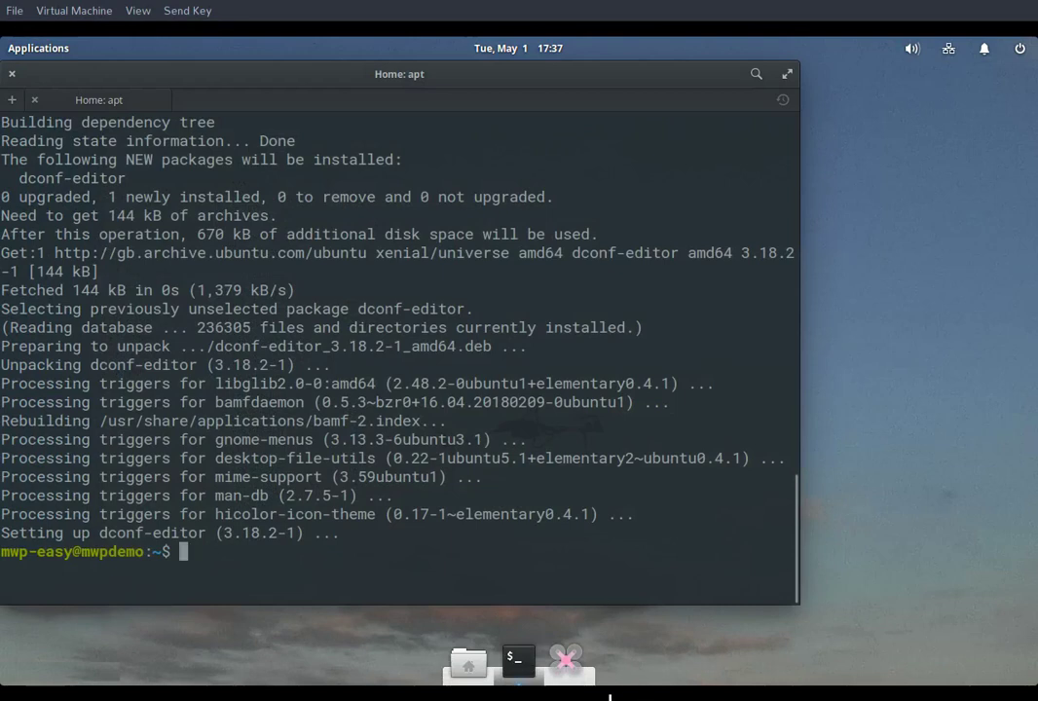
- Launch mwp and centre the map on the Default place
{"action": "left_click", "coordinate": [565, 661]}
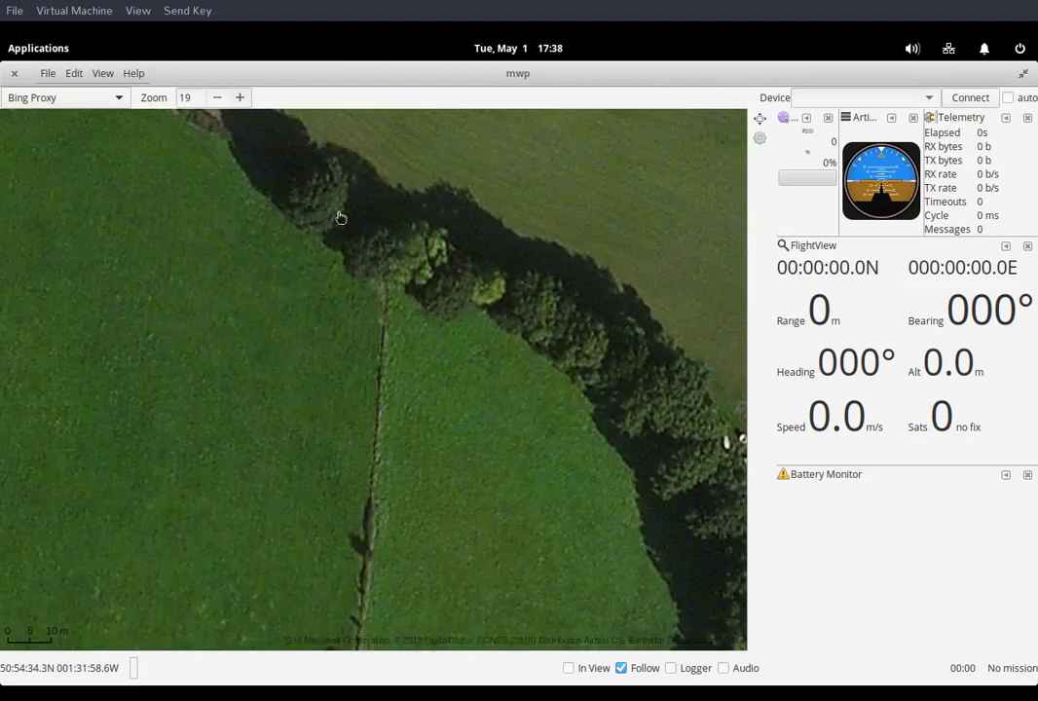
{"action": "left_click", "coordinate": [70, 76]}
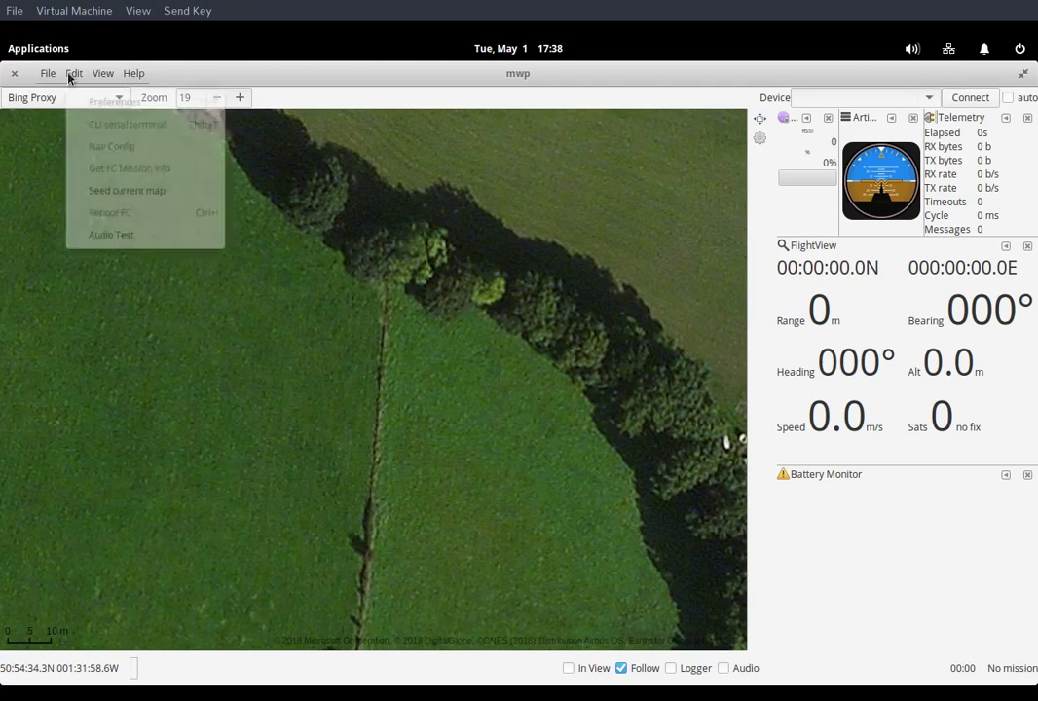
{"action": "mouse_move", "coordinate": [102, 80]}
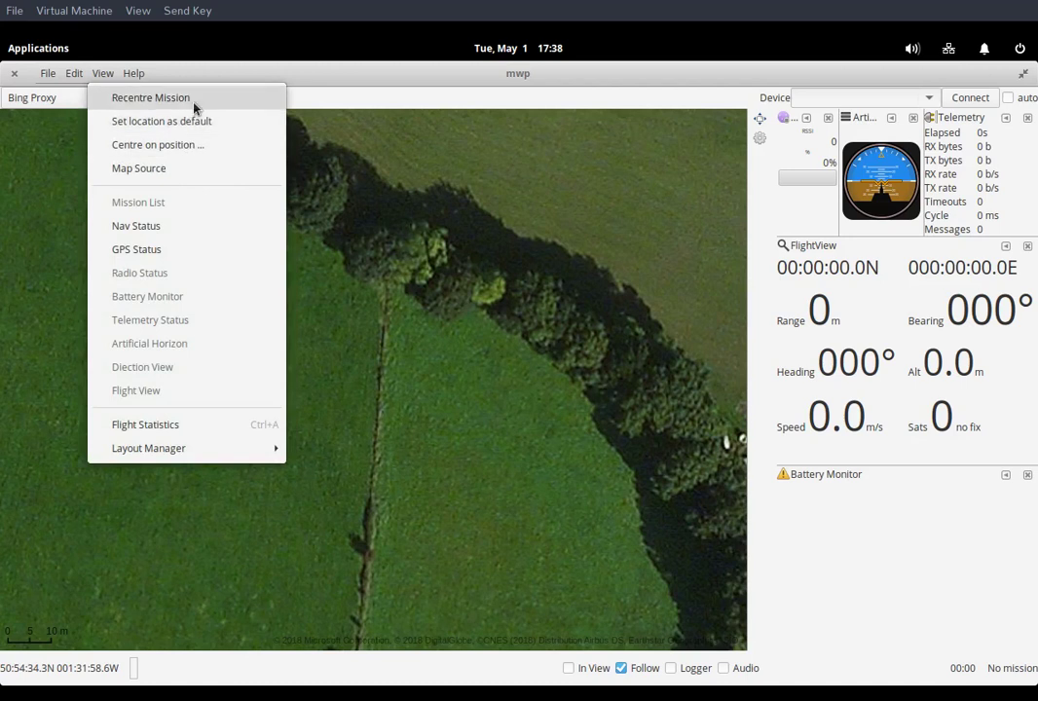
{"action": "left_click", "coordinate": [193, 145]}
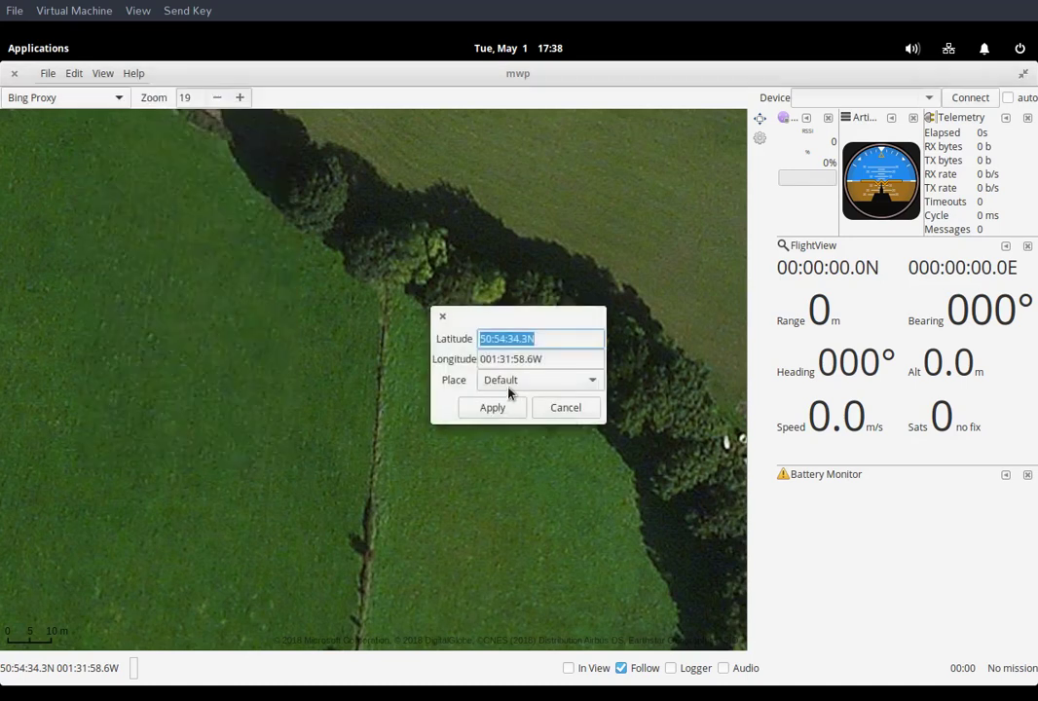
{"action": "left_click", "coordinate": [531, 384]}
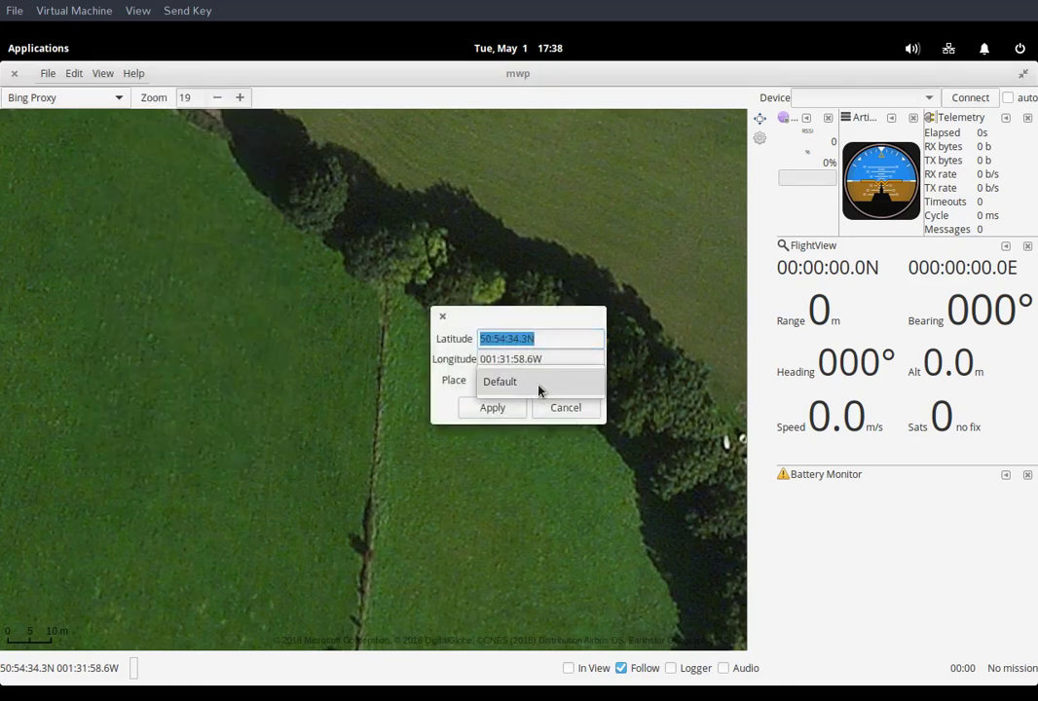
{"action": "left_click", "coordinate": [499, 381]}
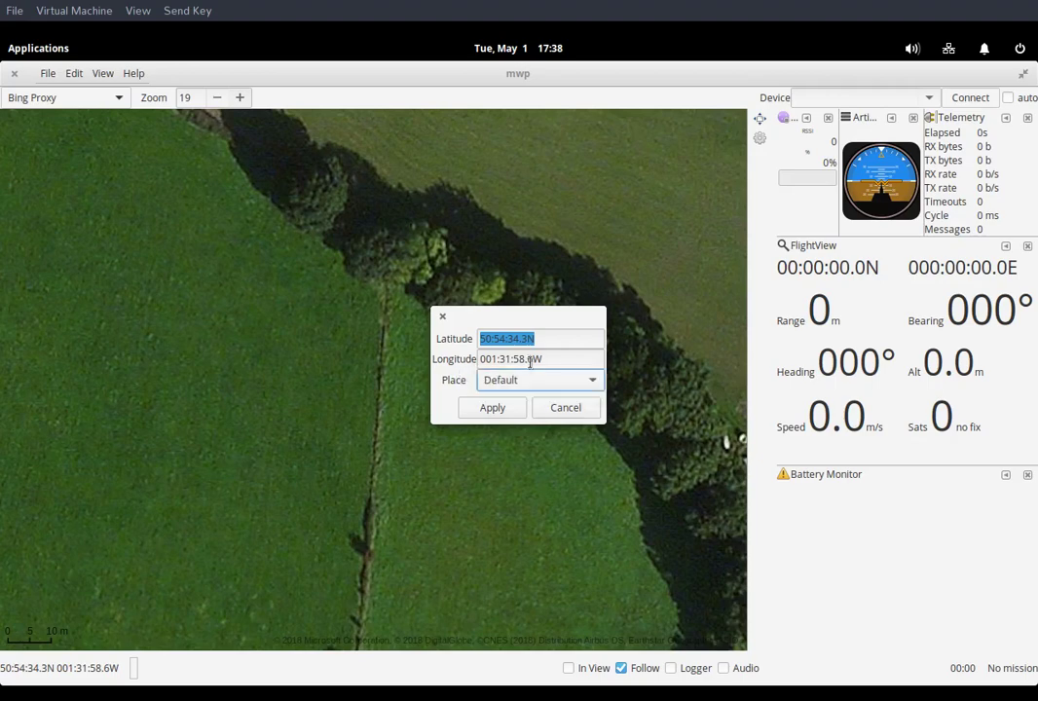
{"action": "left_click", "coordinate": [494, 408]}
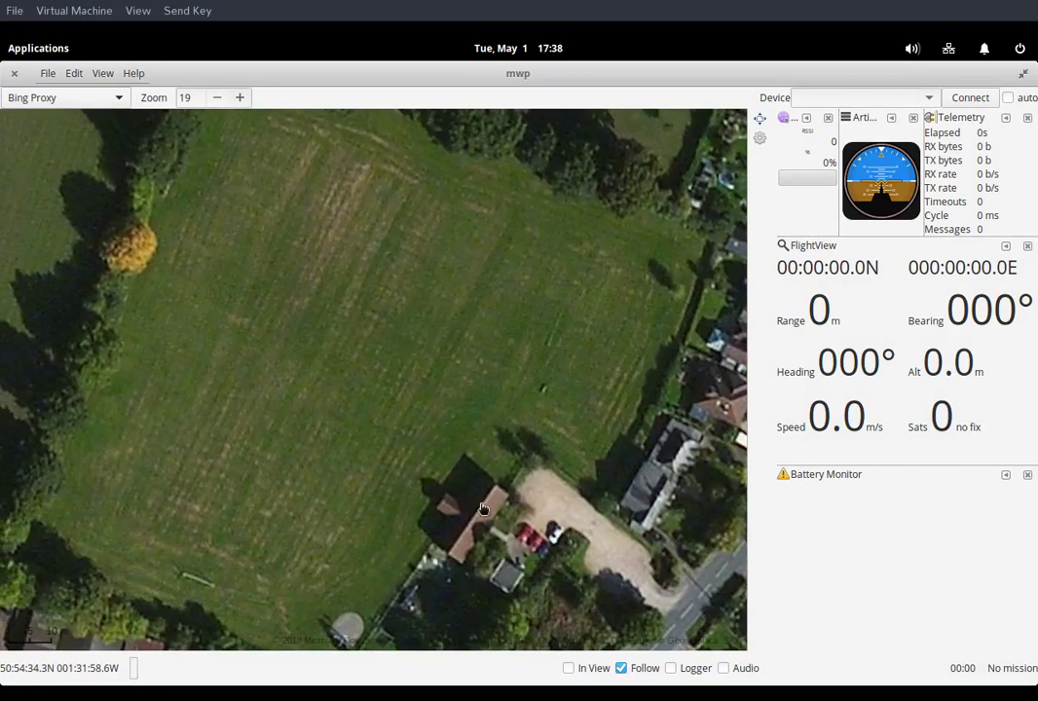
- Set the map's current location over the mown playing field as the default location
{"action": "left_click", "coordinate": [72, 74]}
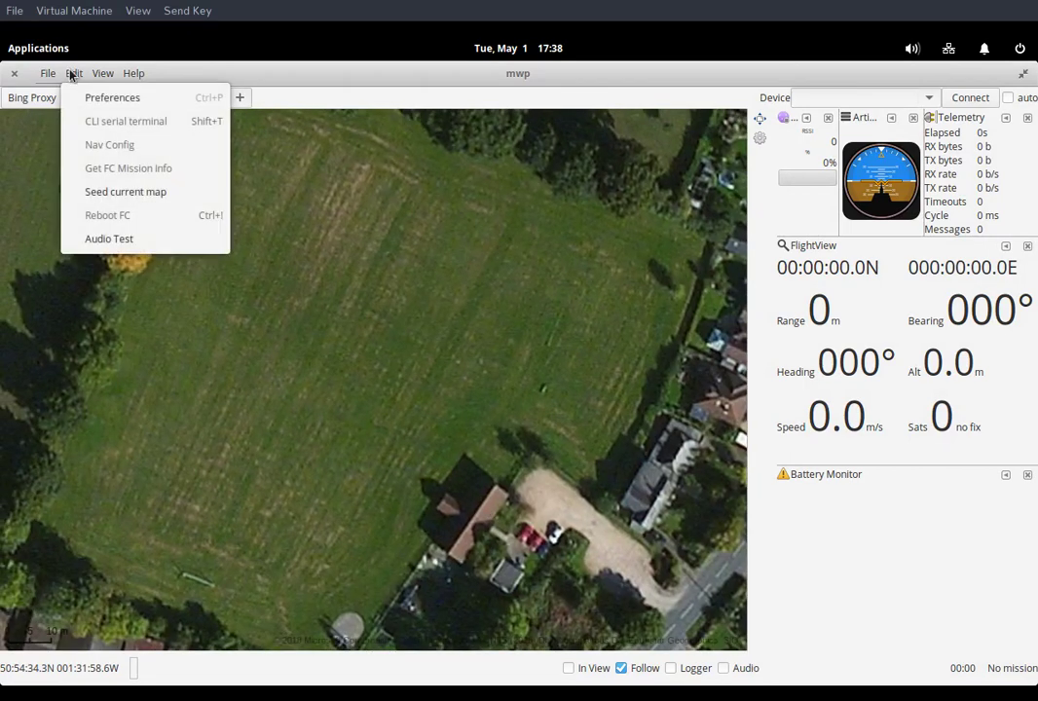
{"action": "mouse_move", "coordinate": [107, 78]}
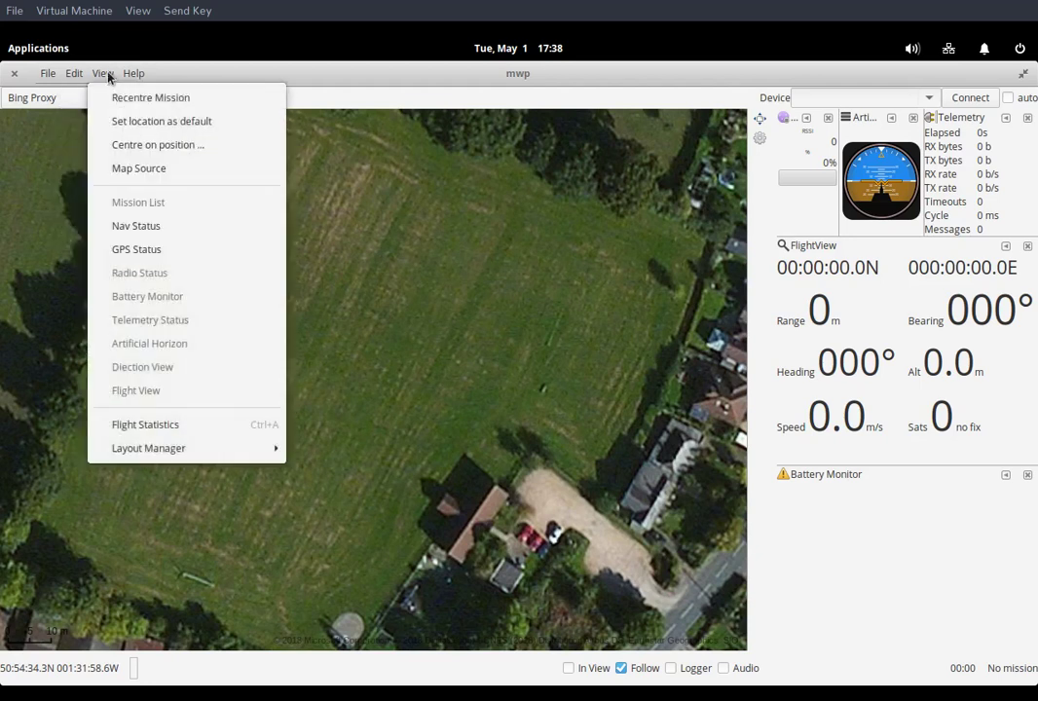
{"action": "left_click", "coordinate": [160, 121]}
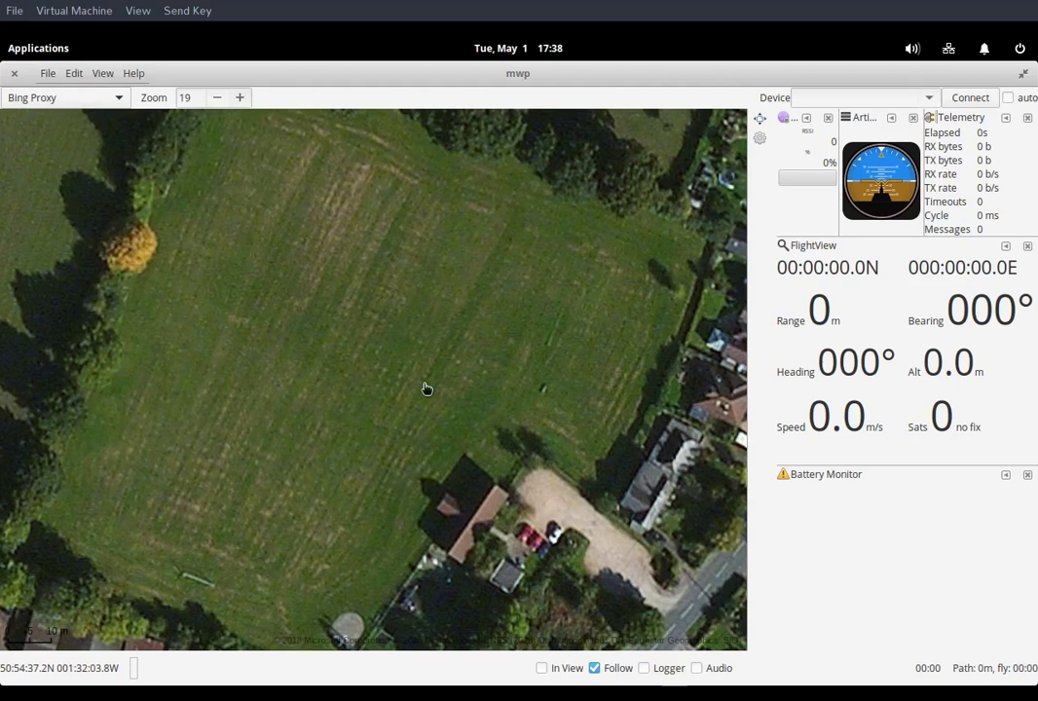
- Check which places are offered for centring the map on a position, and cancel without applying anything
{"action": "left_click", "coordinate": [90, 78]}
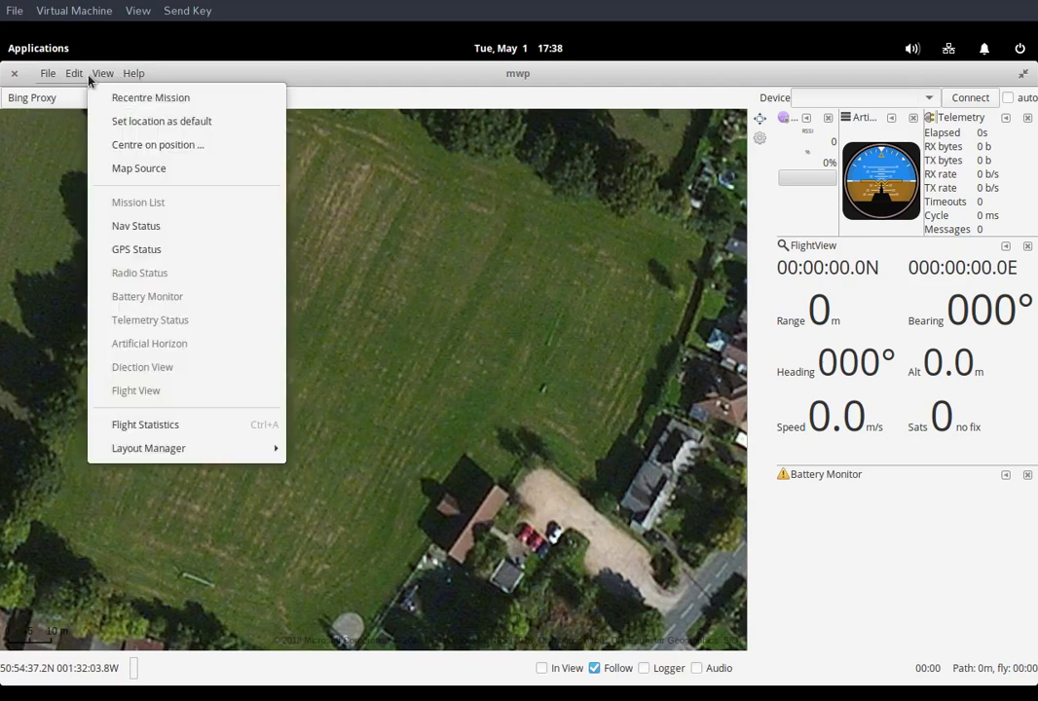
{"action": "left_click", "coordinate": [171, 146]}
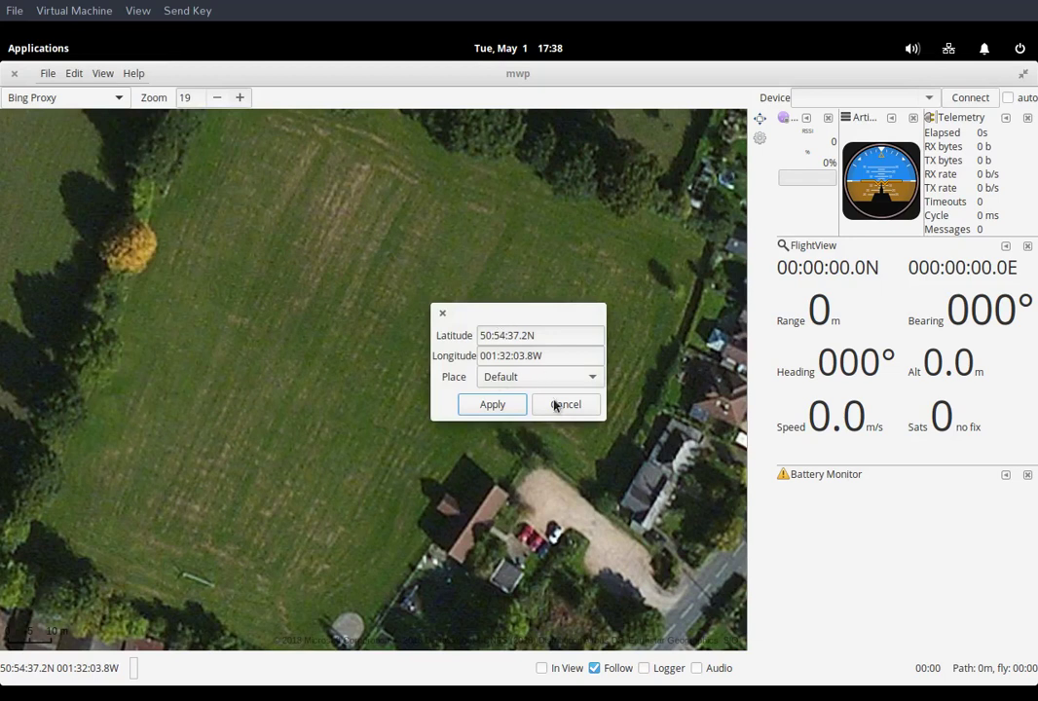
{"action": "left_click", "coordinate": [526, 380]}
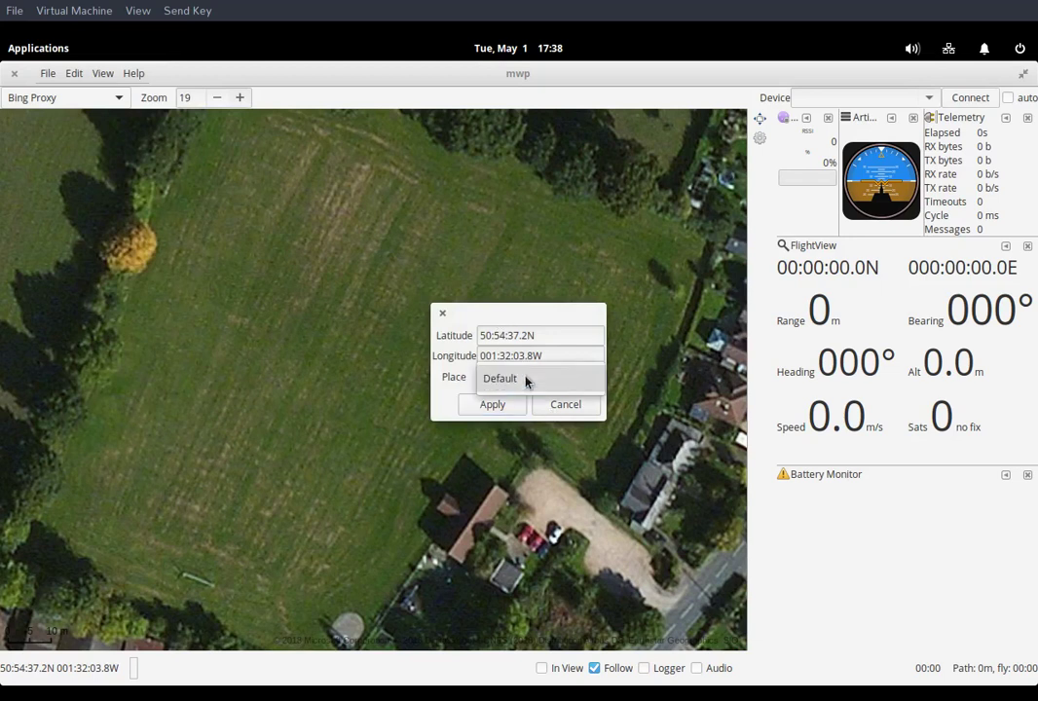
{"action": "left_click", "coordinate": [455, 351]}
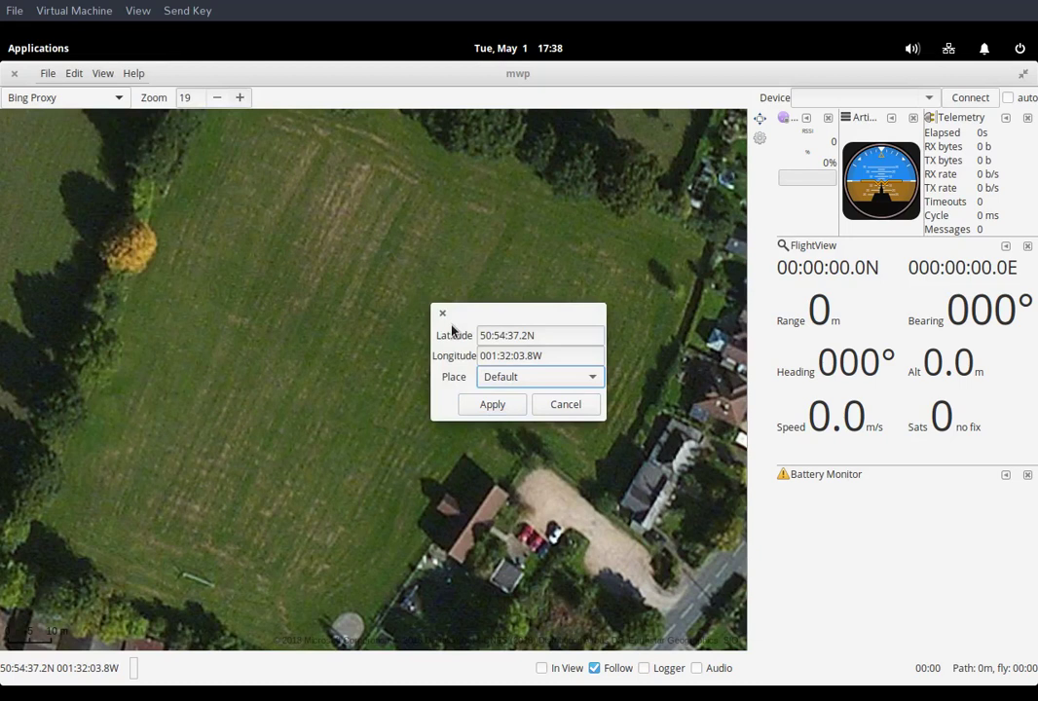
{"action": "left_click", "coordinate": [569, 407]}
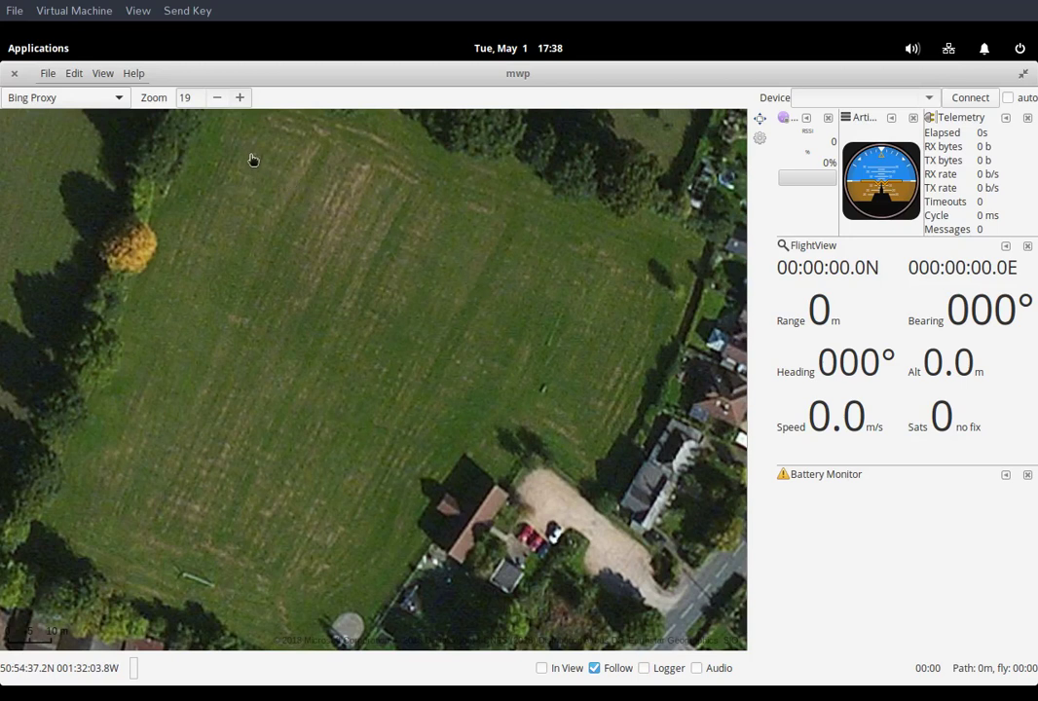
- Place five waypoints zigzagging across the playing field and make WP 5 a return-to-home (RTH) waypoint
{"action": "left_click", "coordinate": [201, 155]}
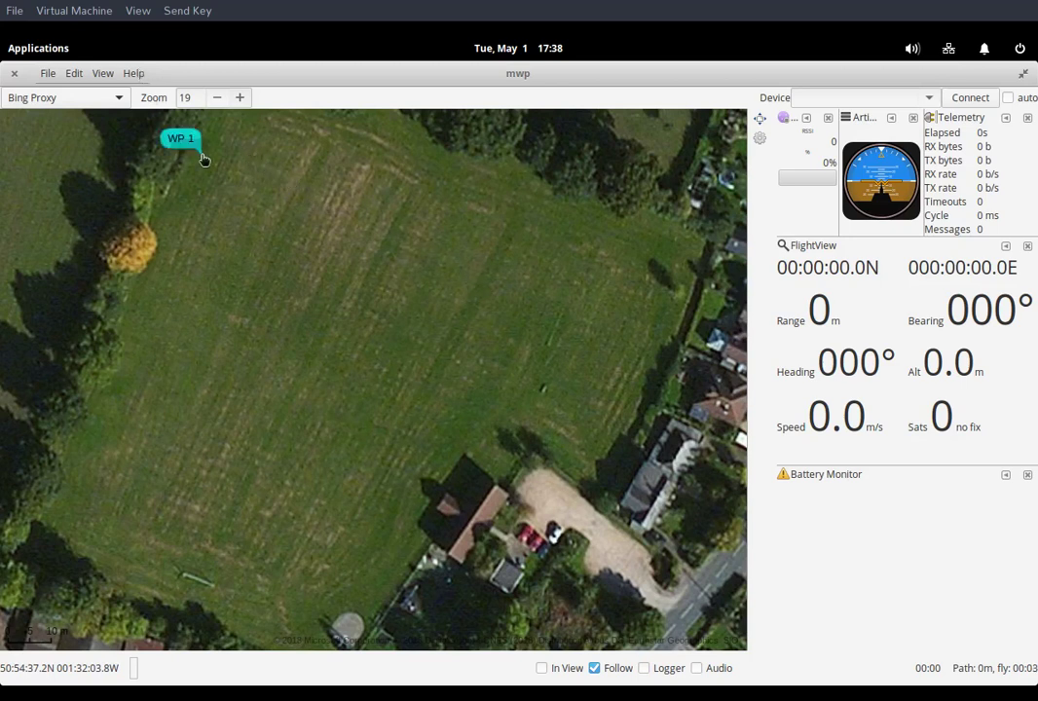
{"action": "left_click", "coordinate": [543, 281]}
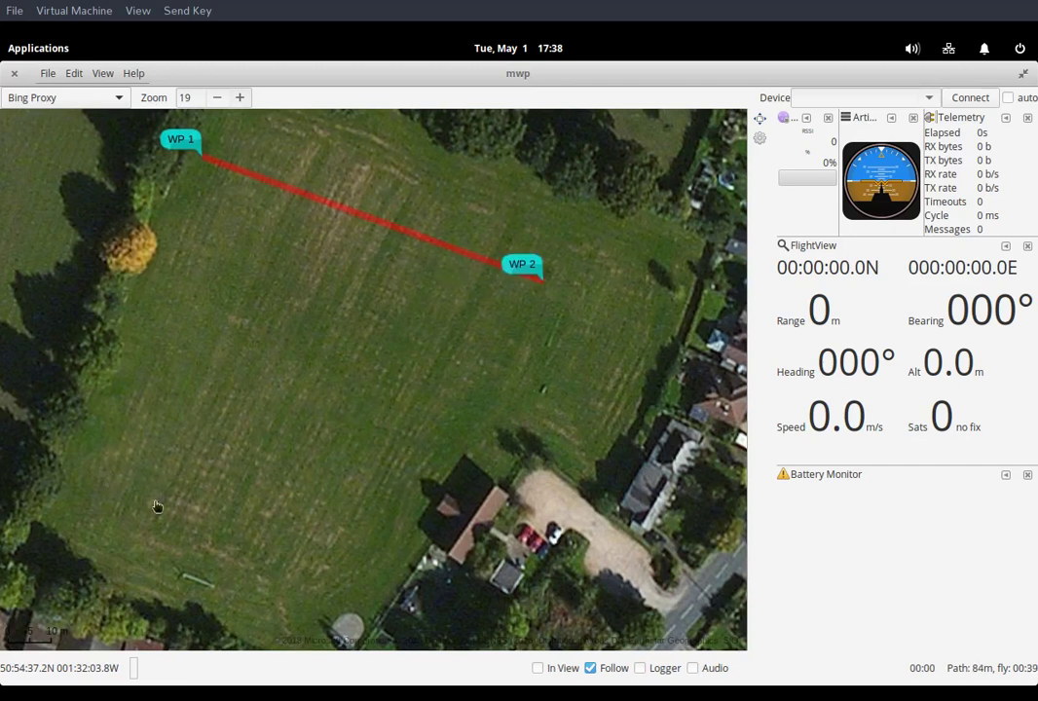
{"action": "left_click_drag", "start_coordinate": [113, 474], "coordinate": [118, 454]}
{"action": "left_click", "coordinate": [113, 456]}
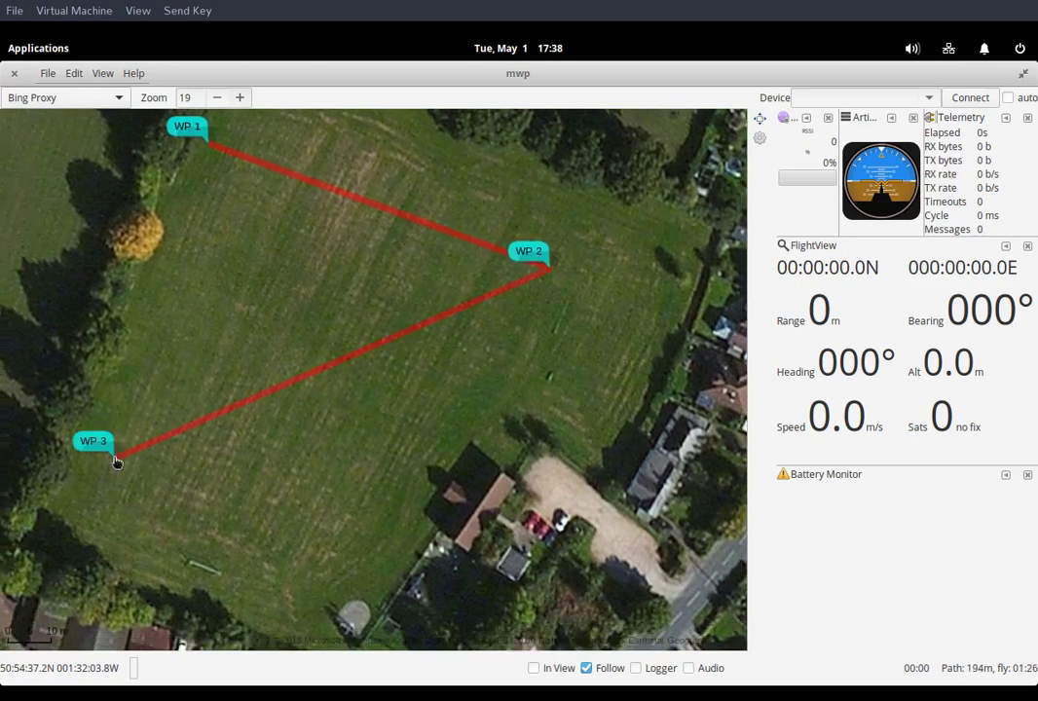
{"action": "left_click", "coordinate": [347, 563]}
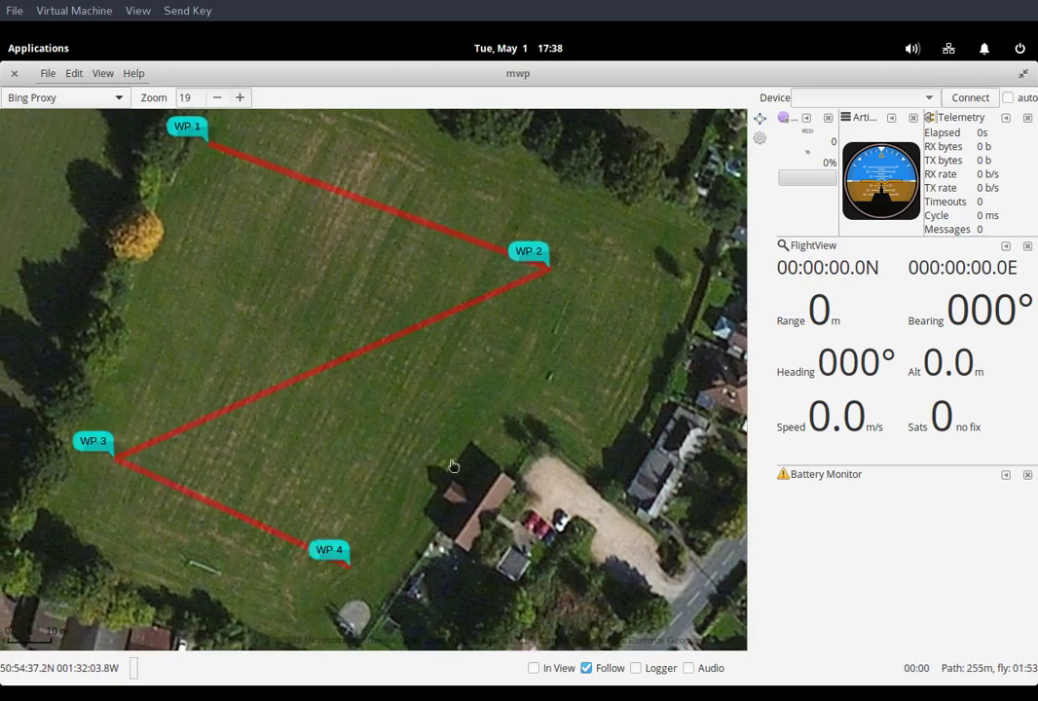
{"action": "left_click", "coordinate": [239, 263]}
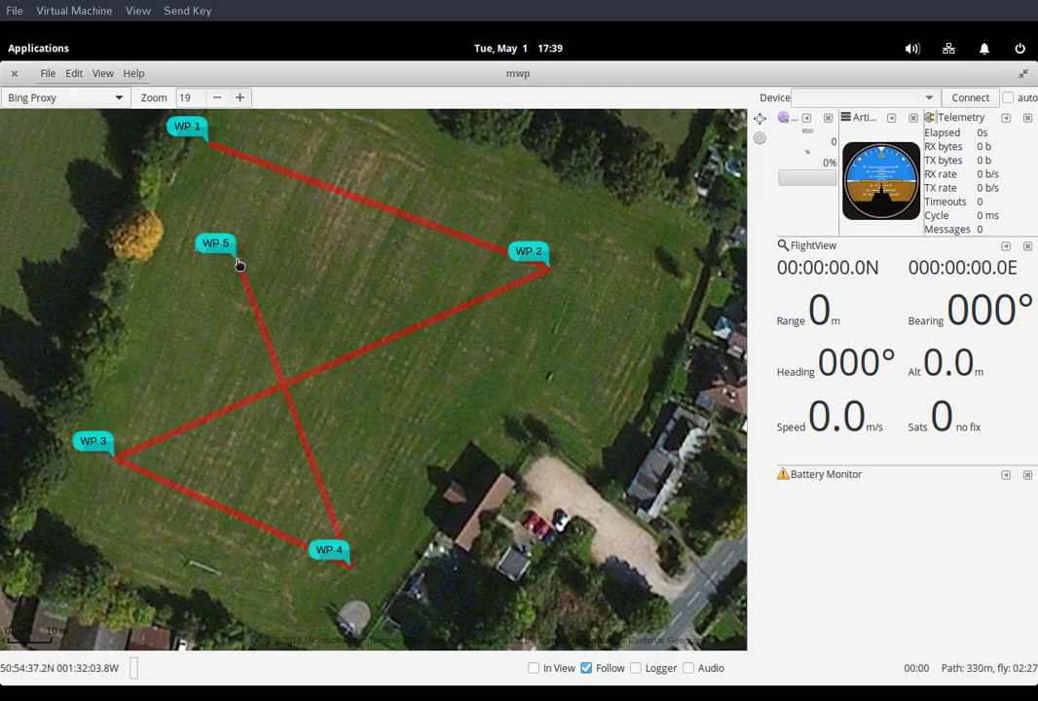
{"action": "right_click", "coordinate": [224, 247]}
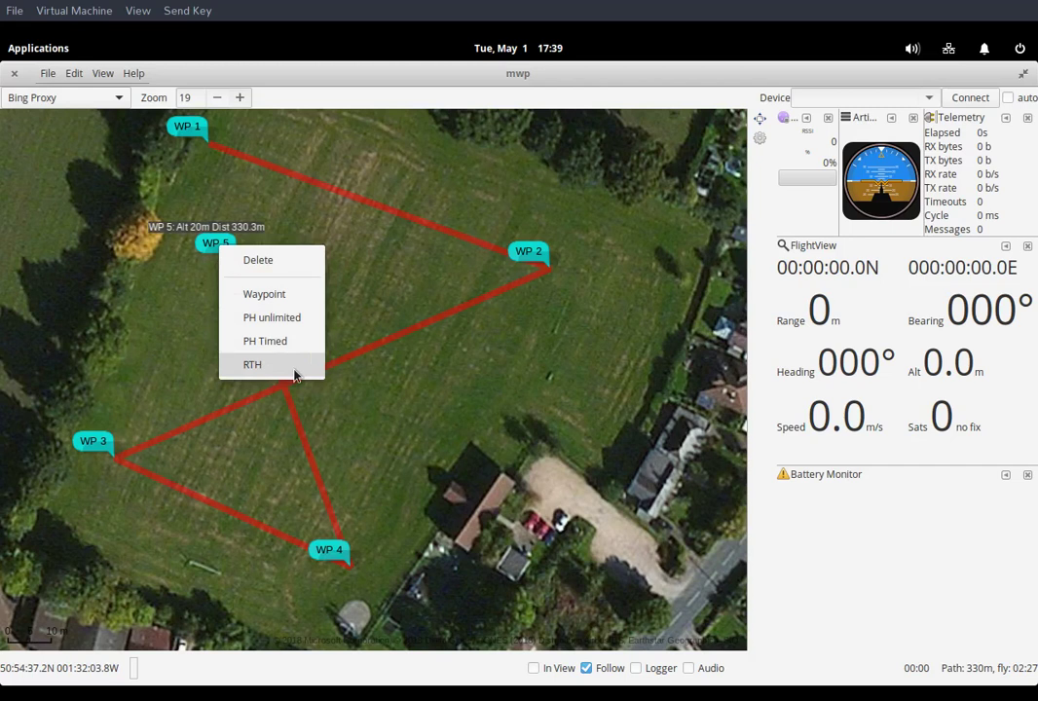
{"action": "left_click", "coordinate": [252, 364]}
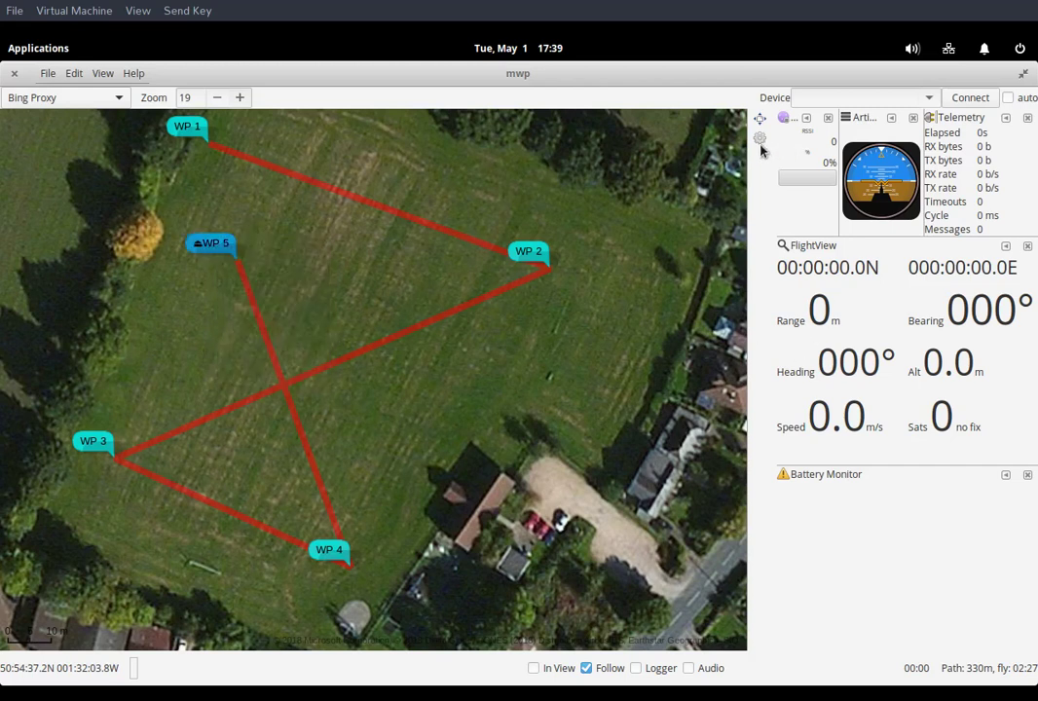
- Open the Mission Editor in its own window and select all mission entries
{"action": "left_click", "coordinate": [761, 143]}
{"action": "left_click_drag", "start_coordinate": [704, 222], "coordinate": [737, 443]}
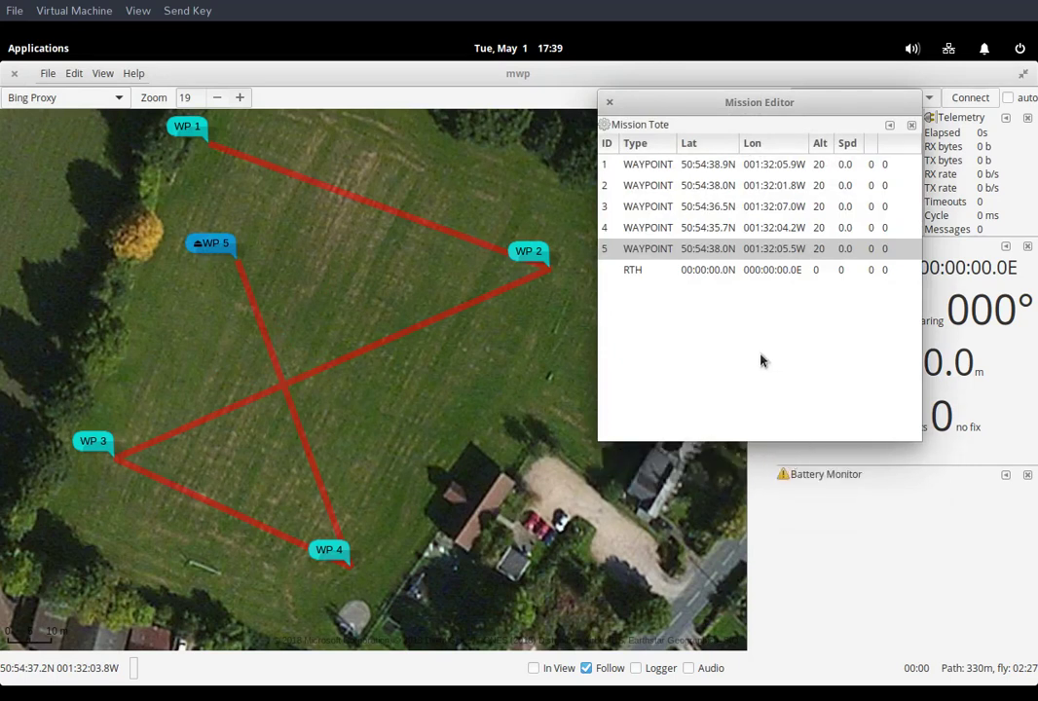
{"action": "left_click", "coordinate": [648, 250]}
{"action": "left_click", "coordinate": [837, 337]}
{"action": "left_click", "coordinate": [666, 207]}
{"action": "right_click", "coordinate": [662, 207]}
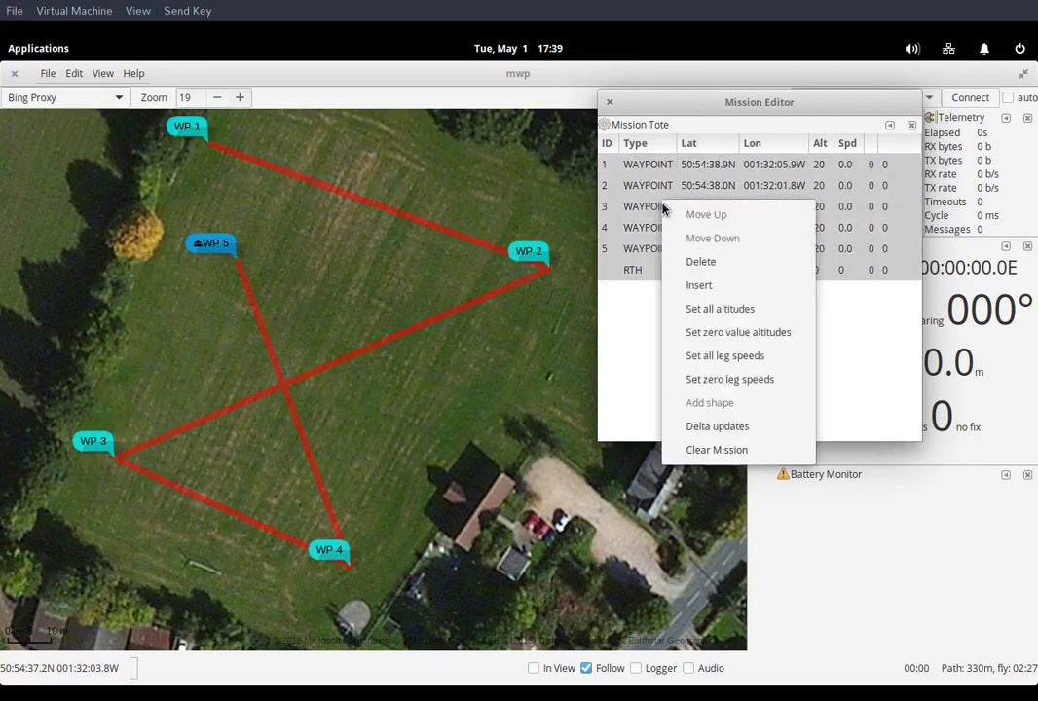
{"action": "left_click", "coordinate": [759, 331]}
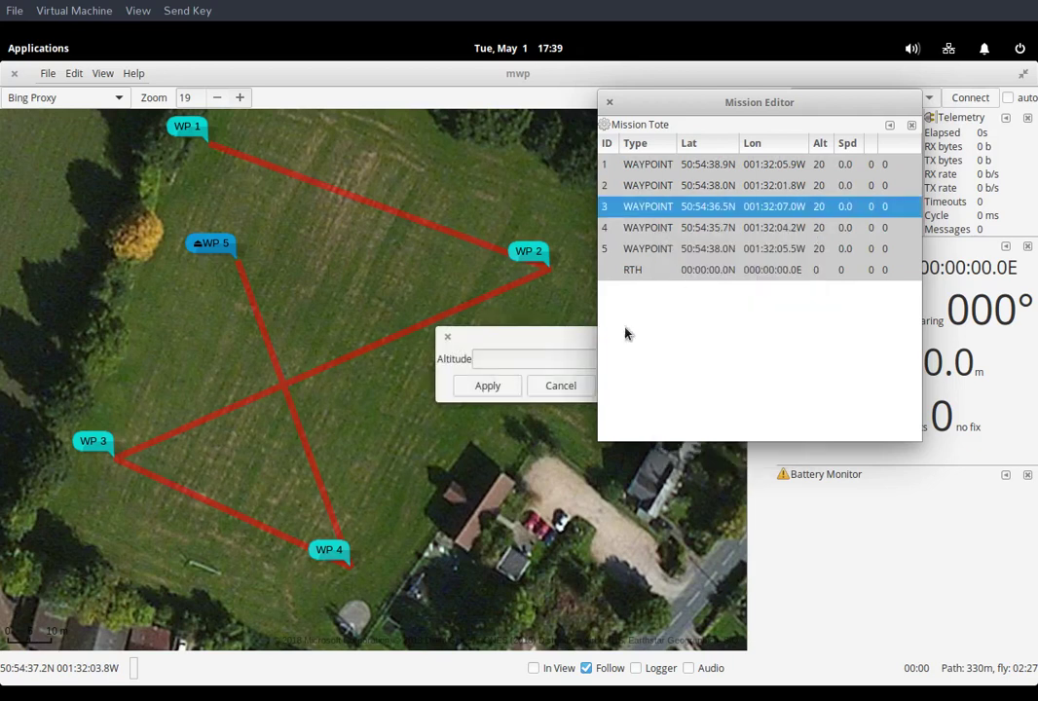
{"action": "left_click", "coordinate": [573, 386]}
- Set all altitudes of the selected mission entries to 24 and close the Mission Editor
{"action": "right_click", "coordinate": [702, 213]}
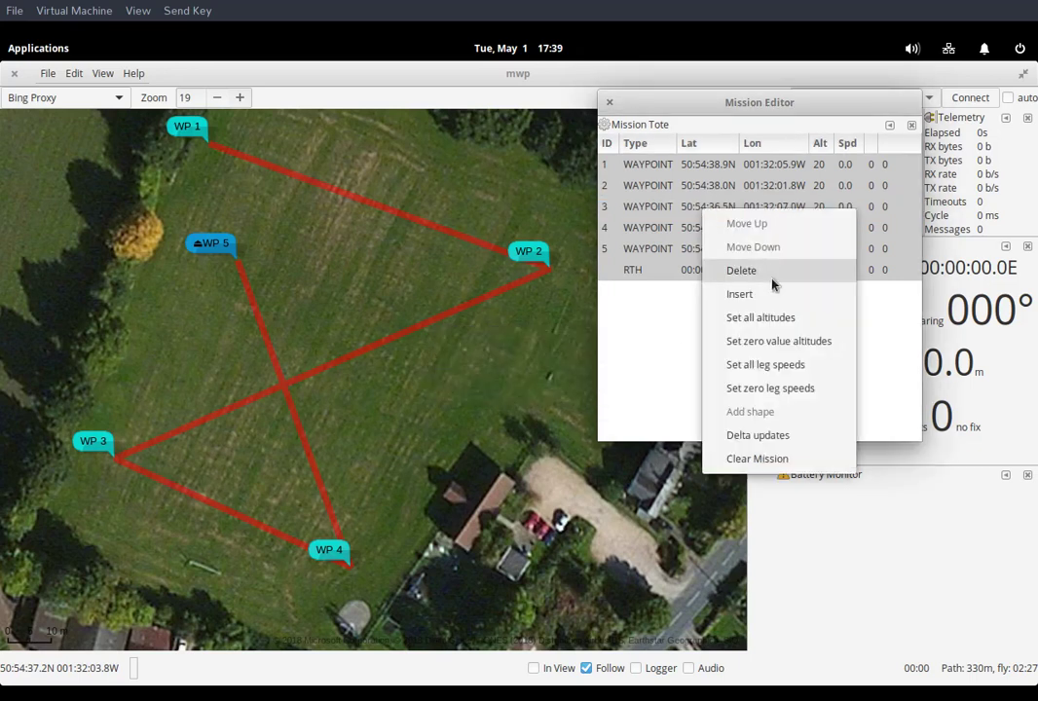
{"action": "left_click", "coordinate": [774, 318]}
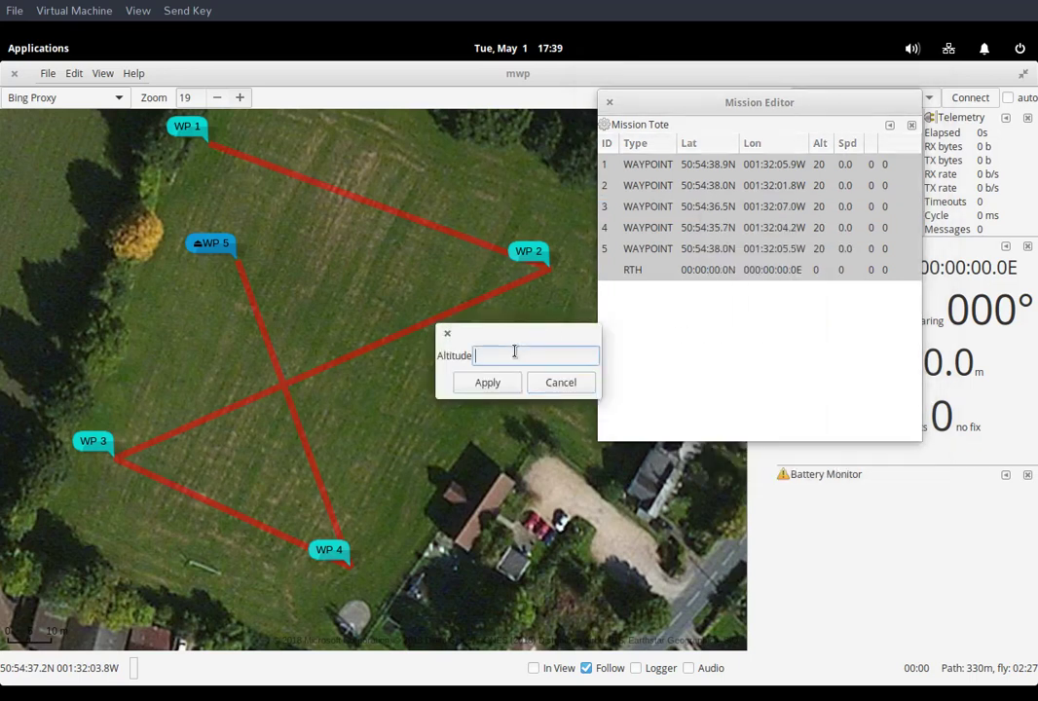
{"action": "type", "text": "24"}
{"action": "left_click", "coordinate": [487, 384]}
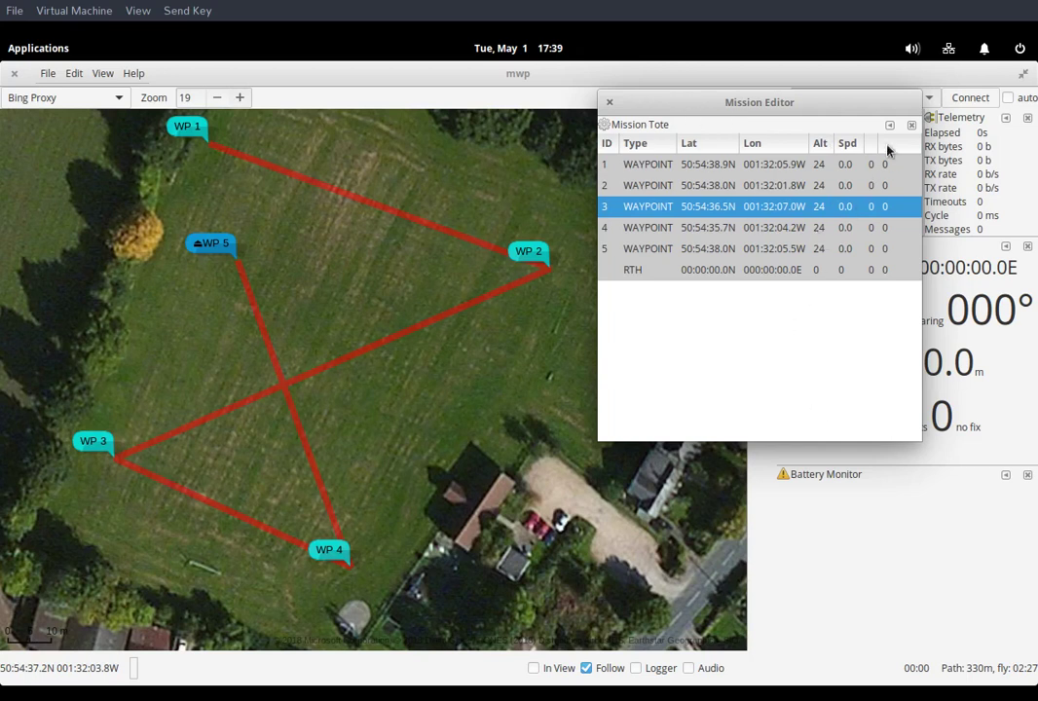
{"action": "left_click", "coordinate": [609, 103]}
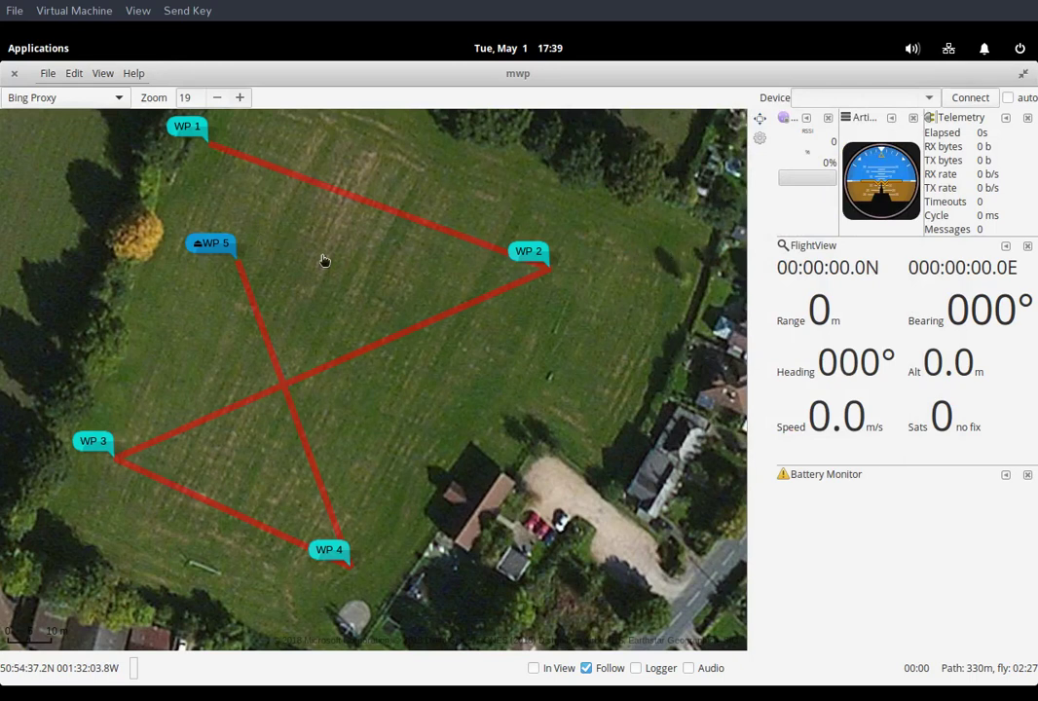
- Change WP 5 back to an ordinary waypoint and extend the mission with WP 6 and WP 7 near the field's centre
{"action": "right_click", "coordinate": [220, 249]}
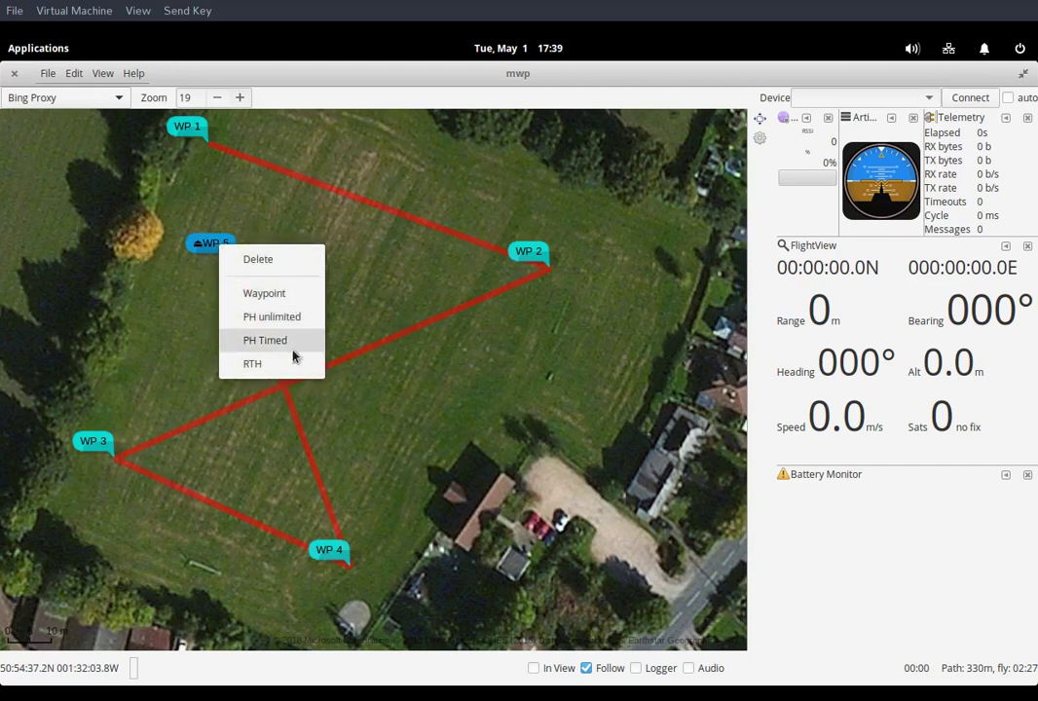
{"action": "left_click", "coordinate": [290, 295]}
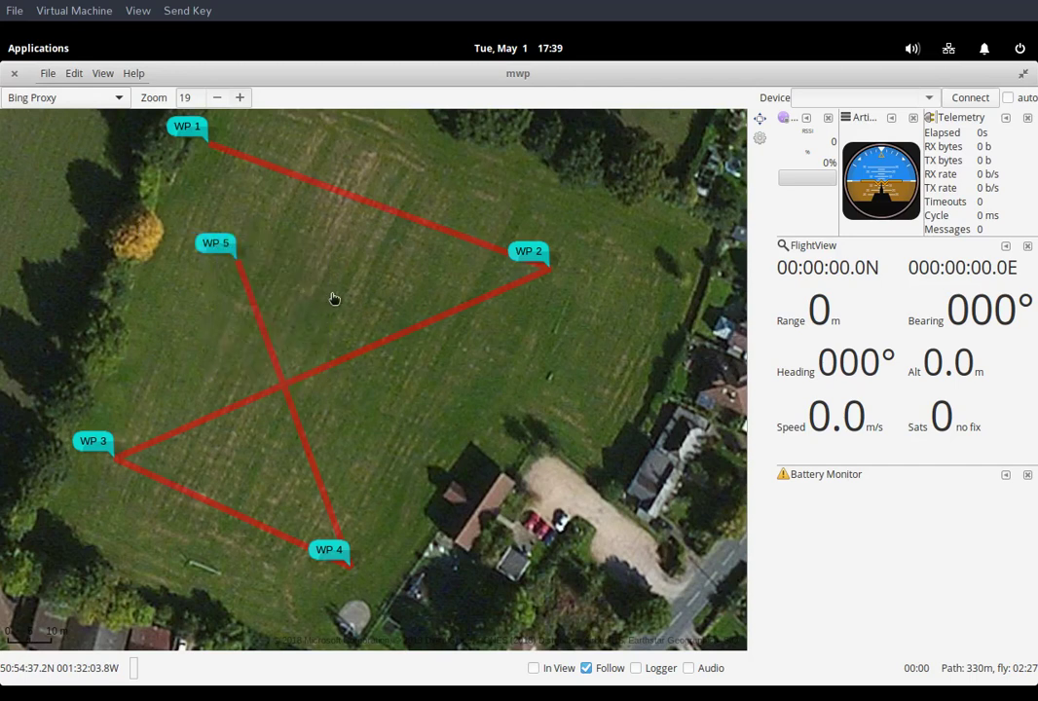
{"action": "left_click", "coordinate": [374, 254]}
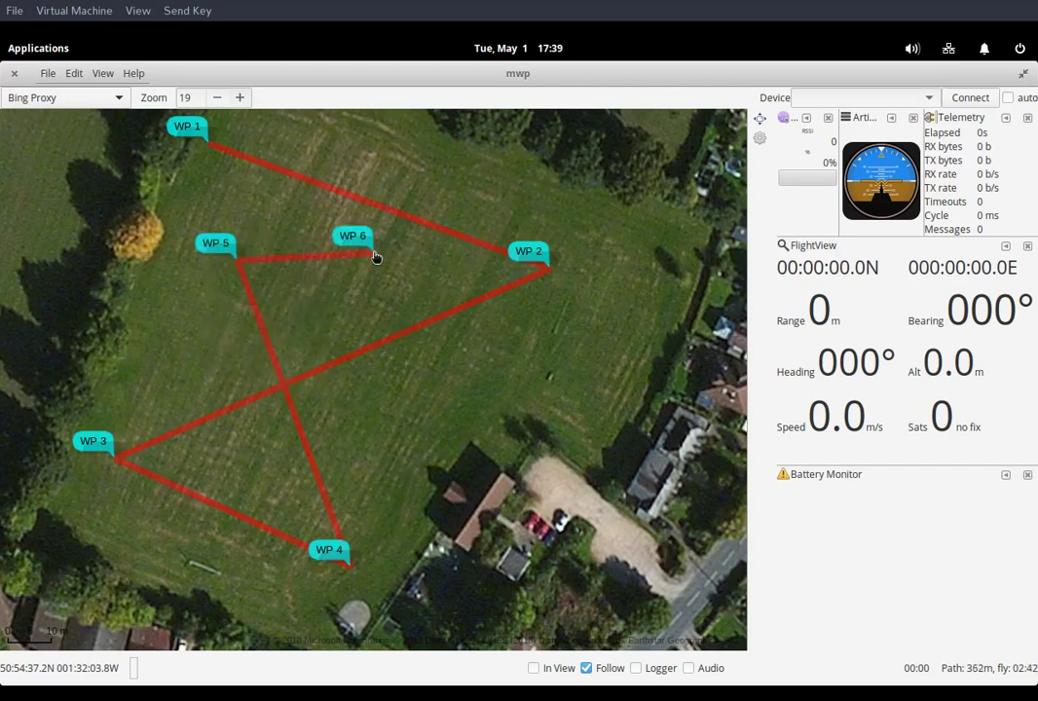
{"action": "left_click", "coordinate": [428, 386]}
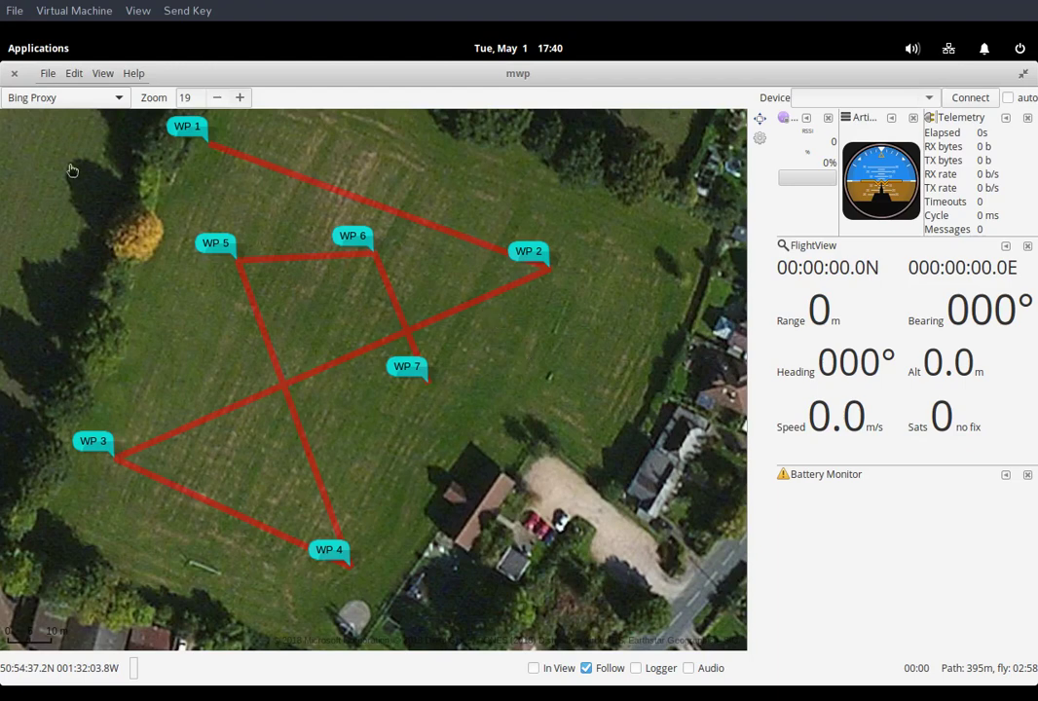
- Quit mwp and launch dconf-editor from the terminal
{"action": "left_click", "coordinate": [46, 73]}
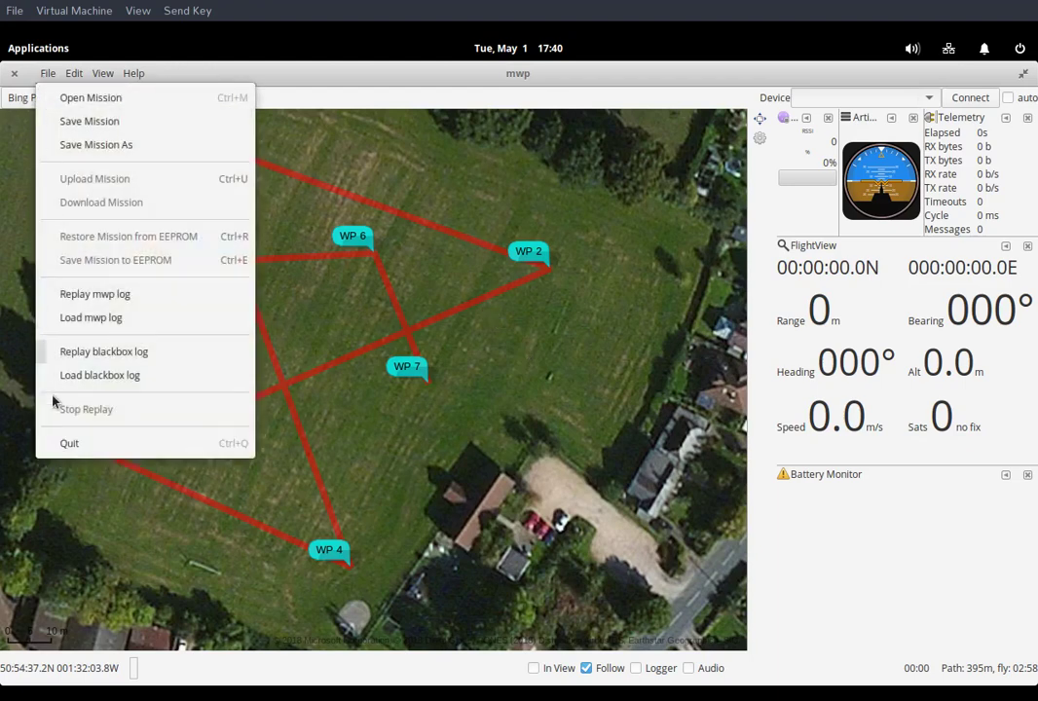
{"action": "left_click", "coordinate": [83, 444]}
{"action": "type", "text": "dco"}
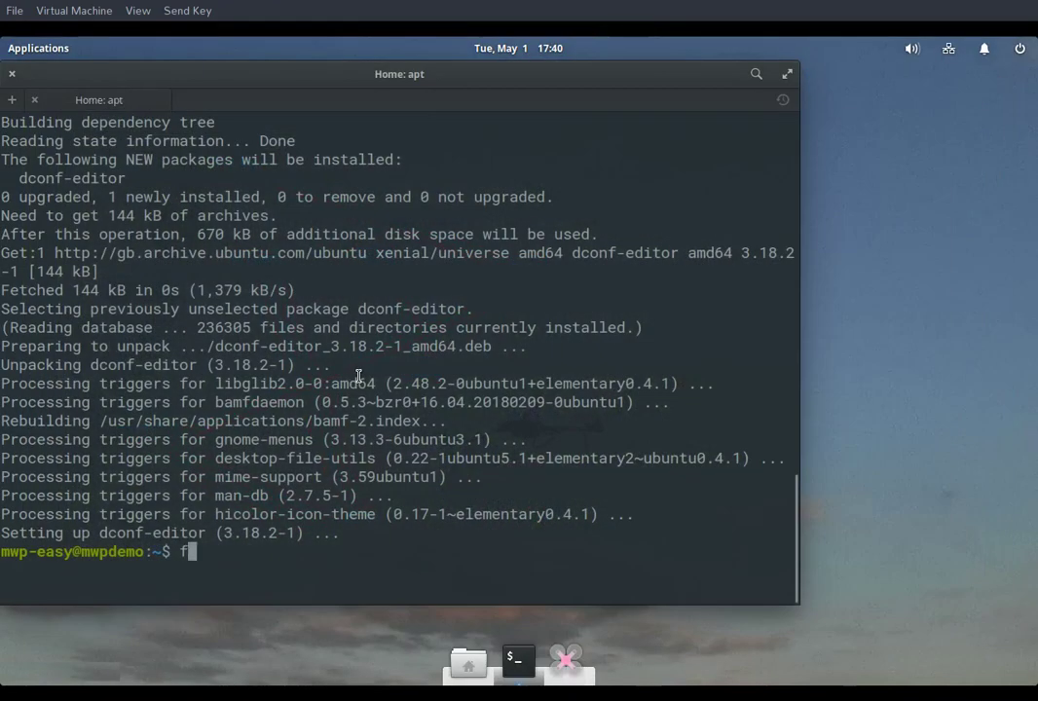
{"action": "type", "text": "nf-e"}
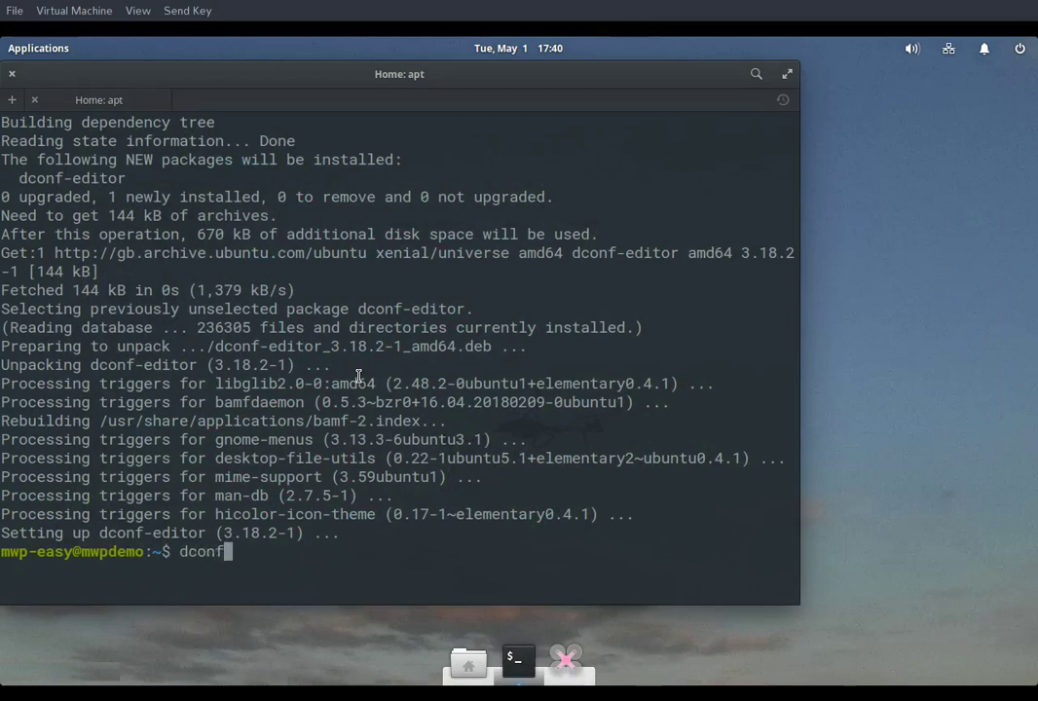
{"action": "key", "text": "Tab"}
{"action": "key", "text": "Return"}
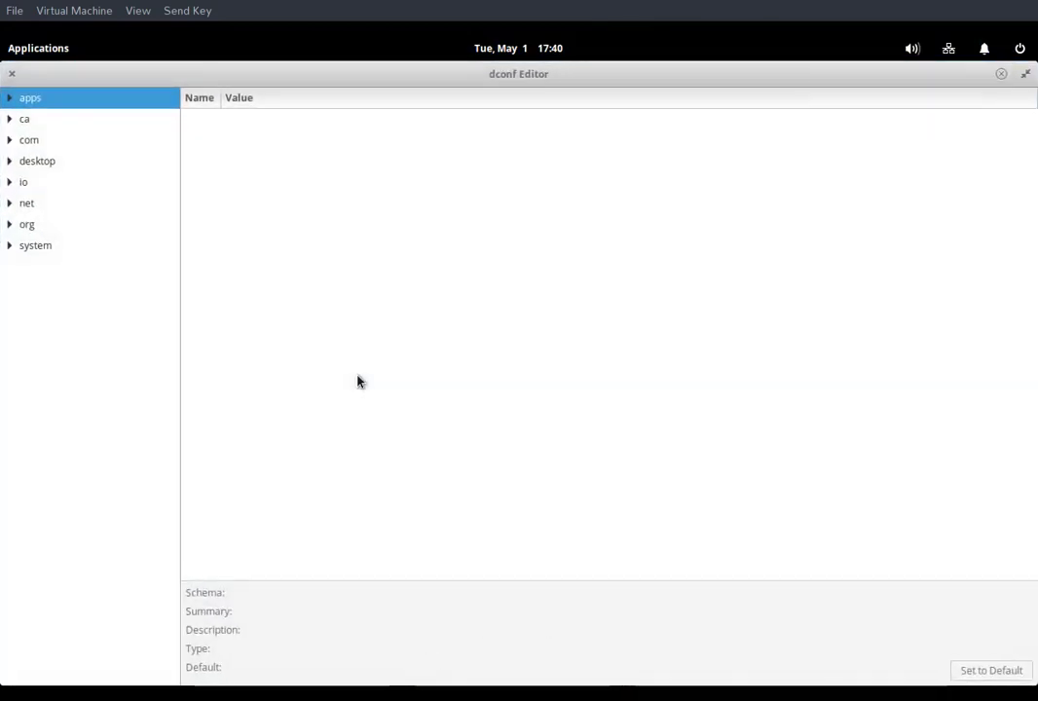
- Disable the auto-wp-edit setting under org/mwptools/planner
{"action": "left_click", "coordinate": [20, 224]}
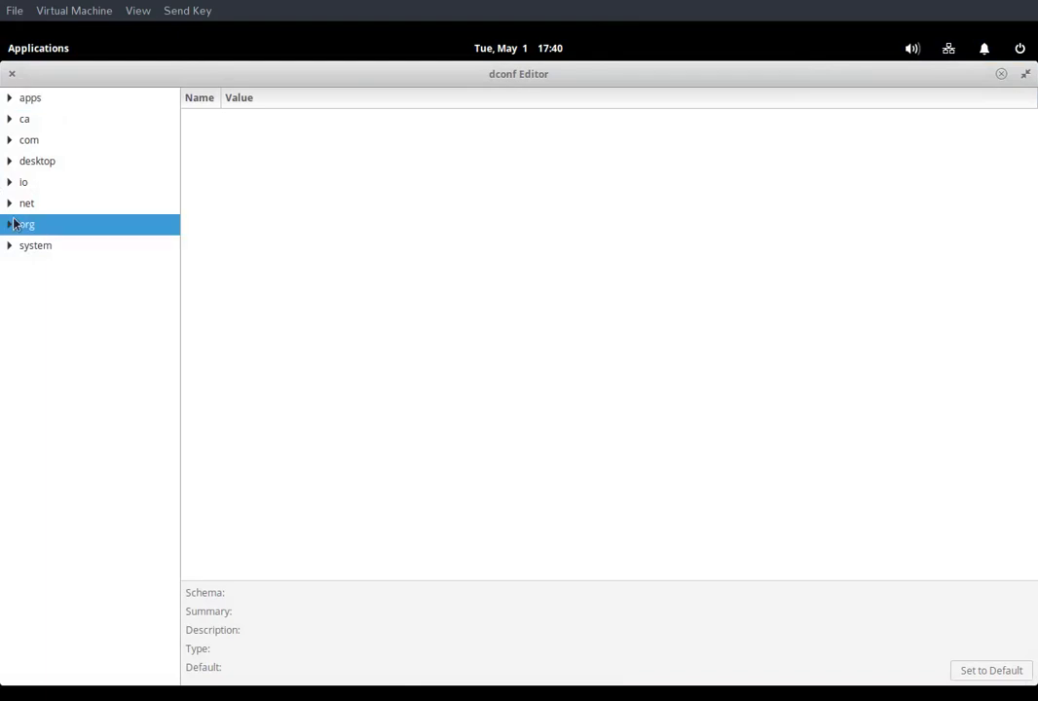
{"action": "left_click", "coordinate": [9, 224]}
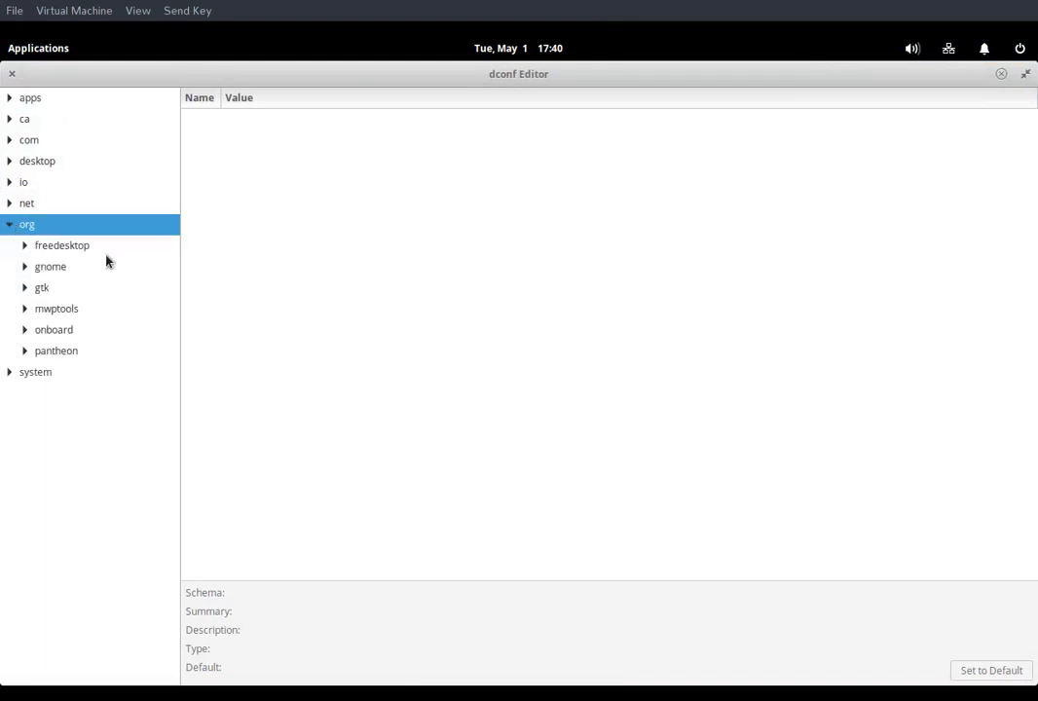
{"action": "left_click", "coordinate": [25, 308]}
{"action": "left_click", "coordinate": [85, 332]}
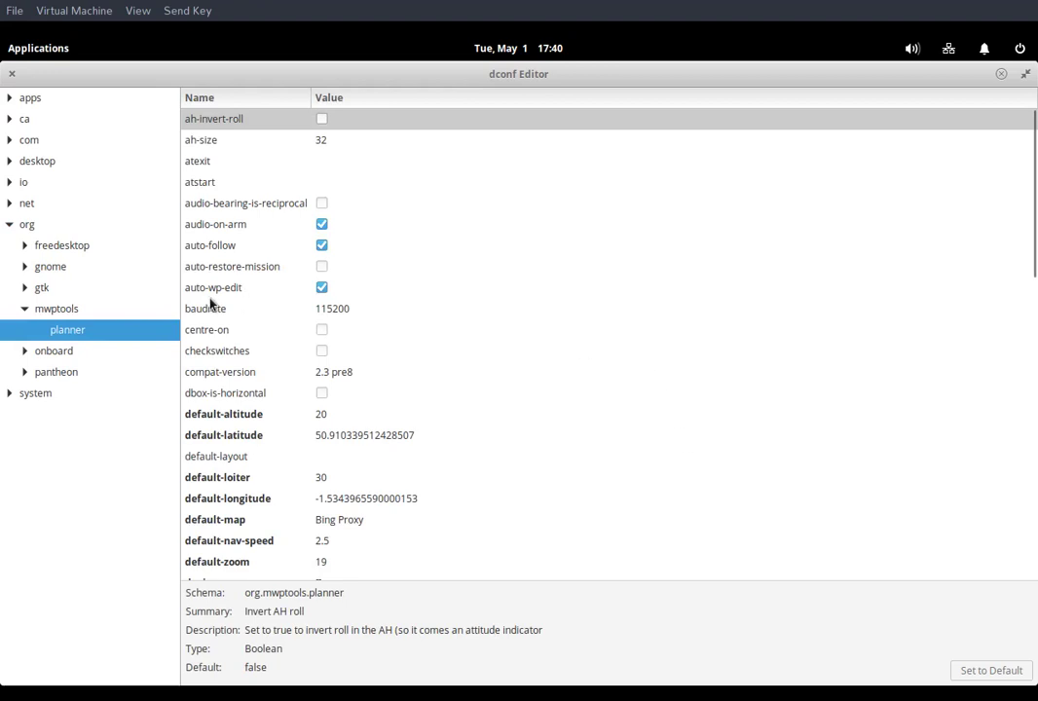
{"action": "left_click", "coordinate": [239, 290]}
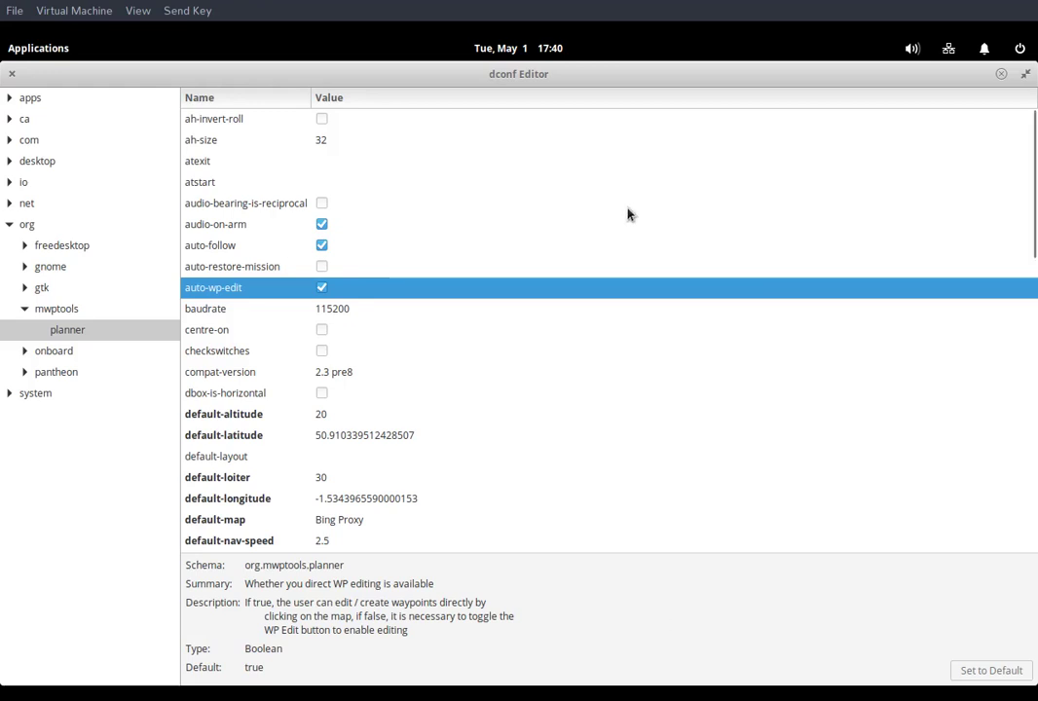
{"action": "left_click", "coordinate": [322, 289]}
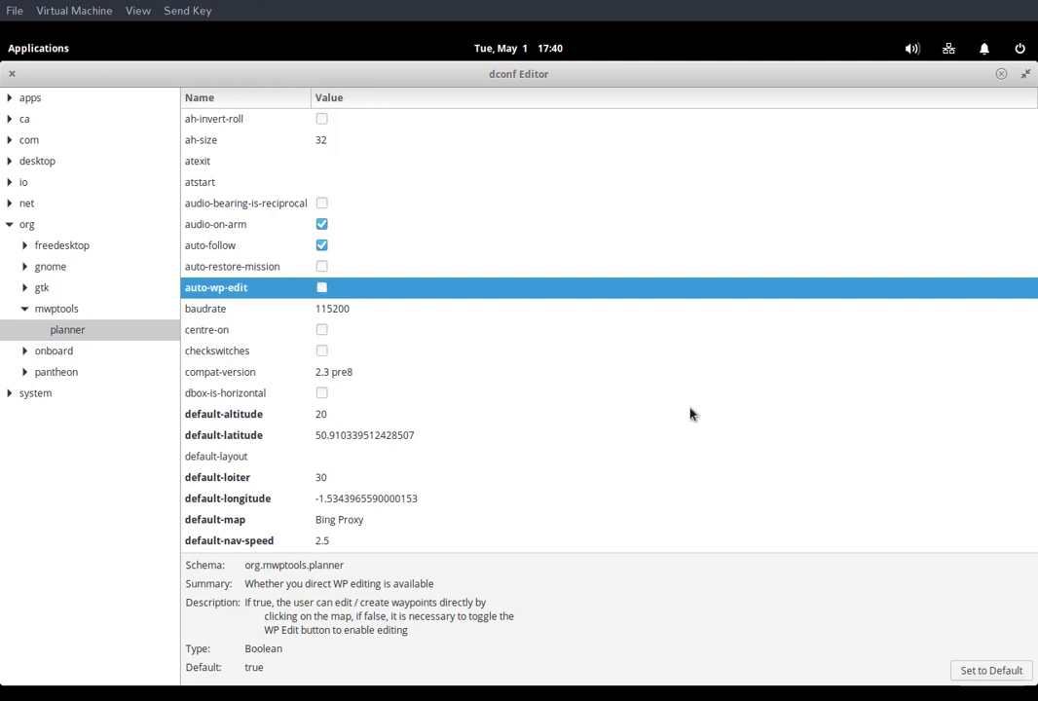
- Enable the centre-on setting under org/mwptools/planner and close dconf Editor
{"action": "scroll", "coordinate": [690, 414], "scroll_direction": "down", "scroll_amount": 2}
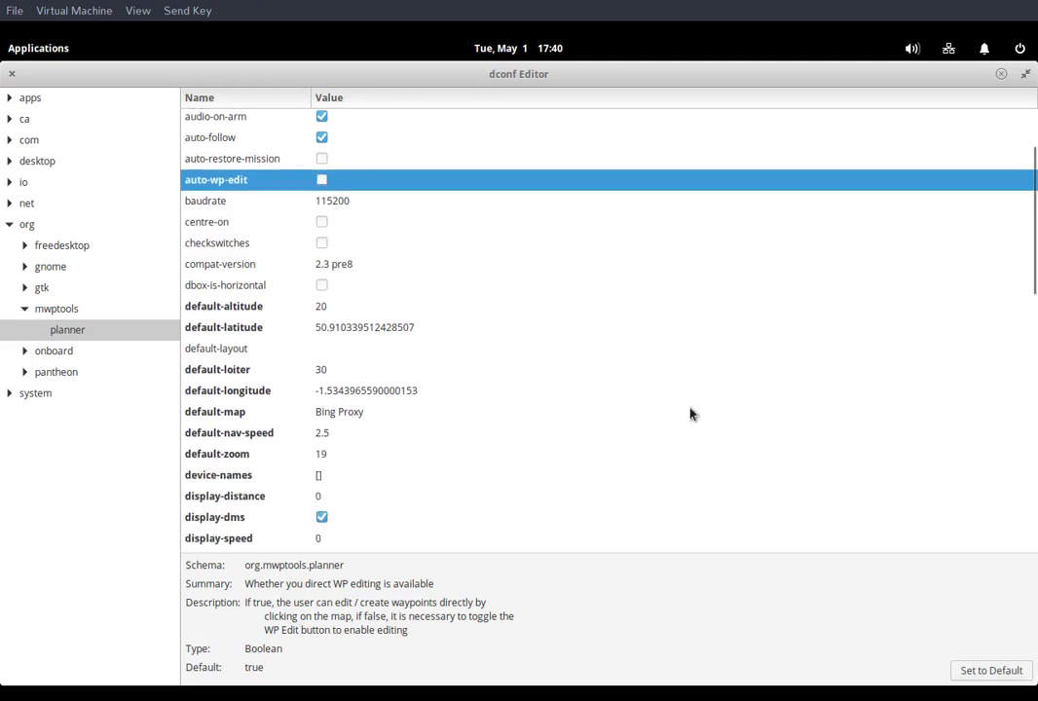
{"action": "scroll", "coordinate": [691, 414], "scroll_direction": "down", "scroll_amount": 2}
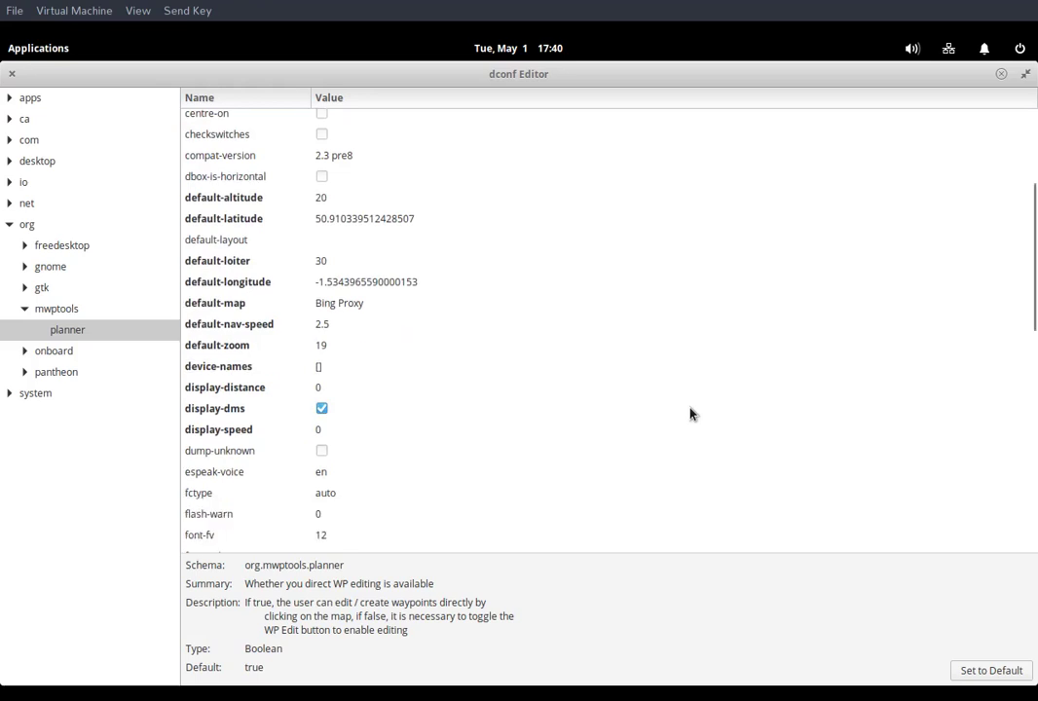
{"action": "scroll", "coordinate": [690, 414], "scroll_direction": "down", "scroll_amount": 5}
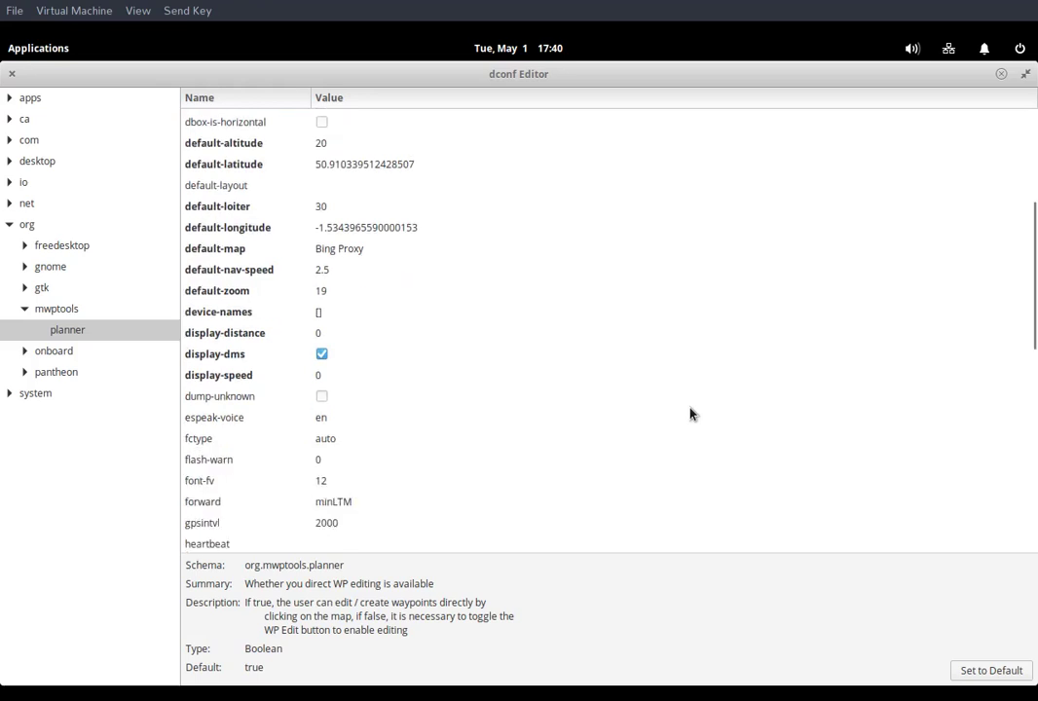
{"action": "scroll", "coordinate": [690, 414], "scroll_direction": "down", "scroll_amount": 6}
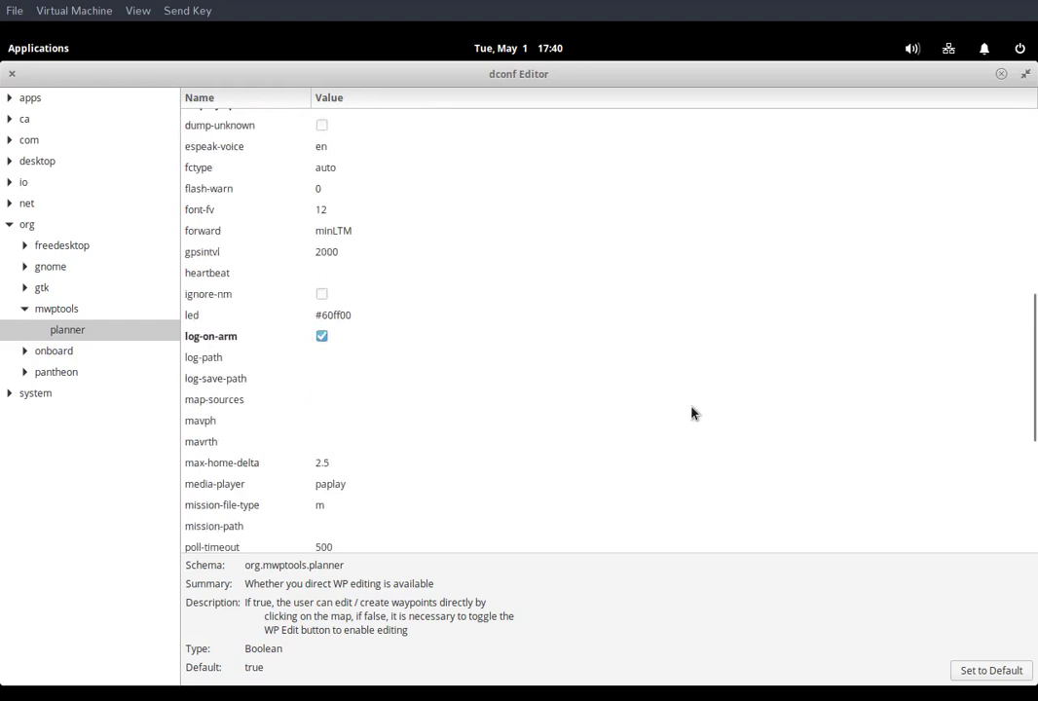
{"action": "scroll", "coordinate": [691, 414], "scroll_direction": "down", "scroll_amount": 1}
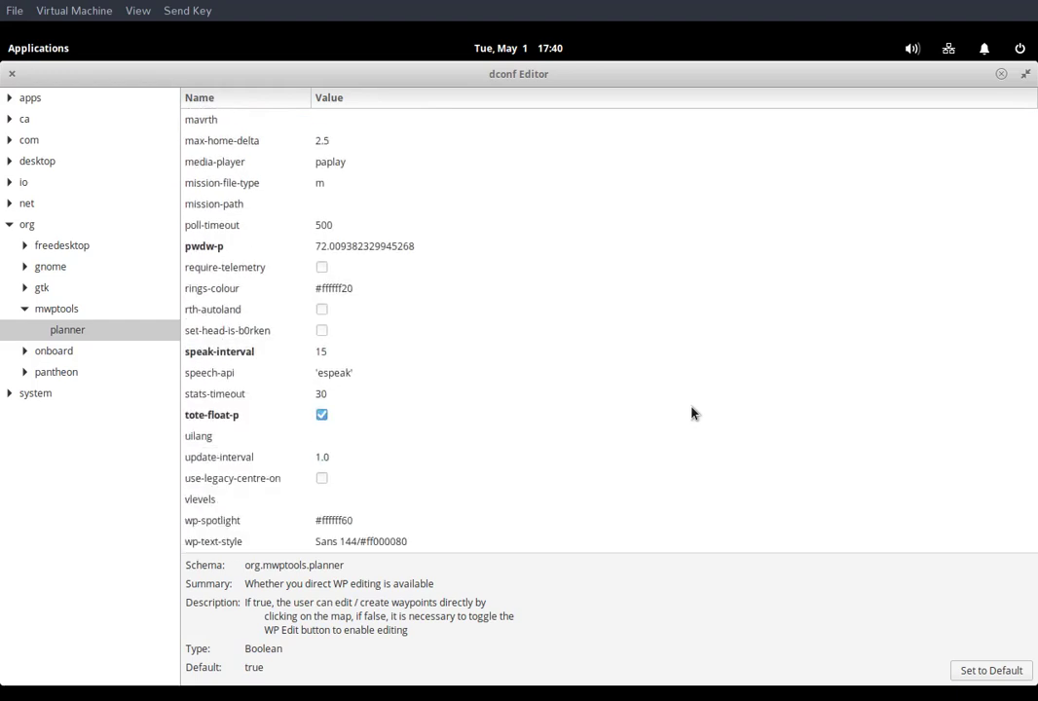
{"action": "scroll", "coordinate": [668, 397], "scroll_direction": "up", "scroll_amount": 10}
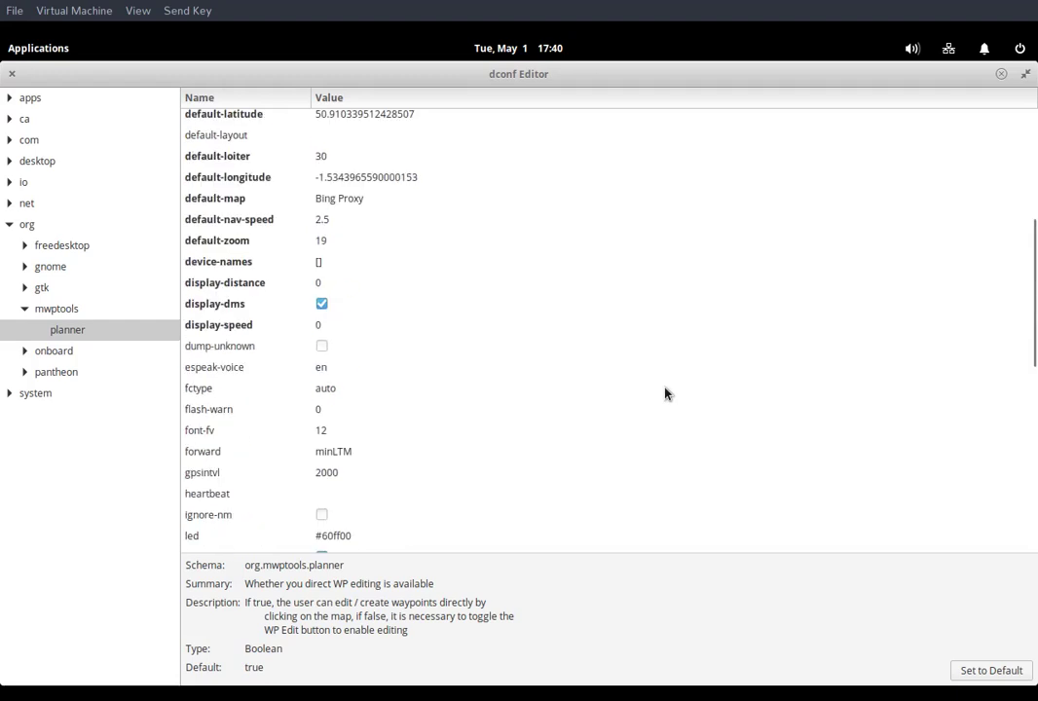
{"action": "scroll", "coordinate": [666, 393], "scroll_direction": "up", "scroll_amount": 3}
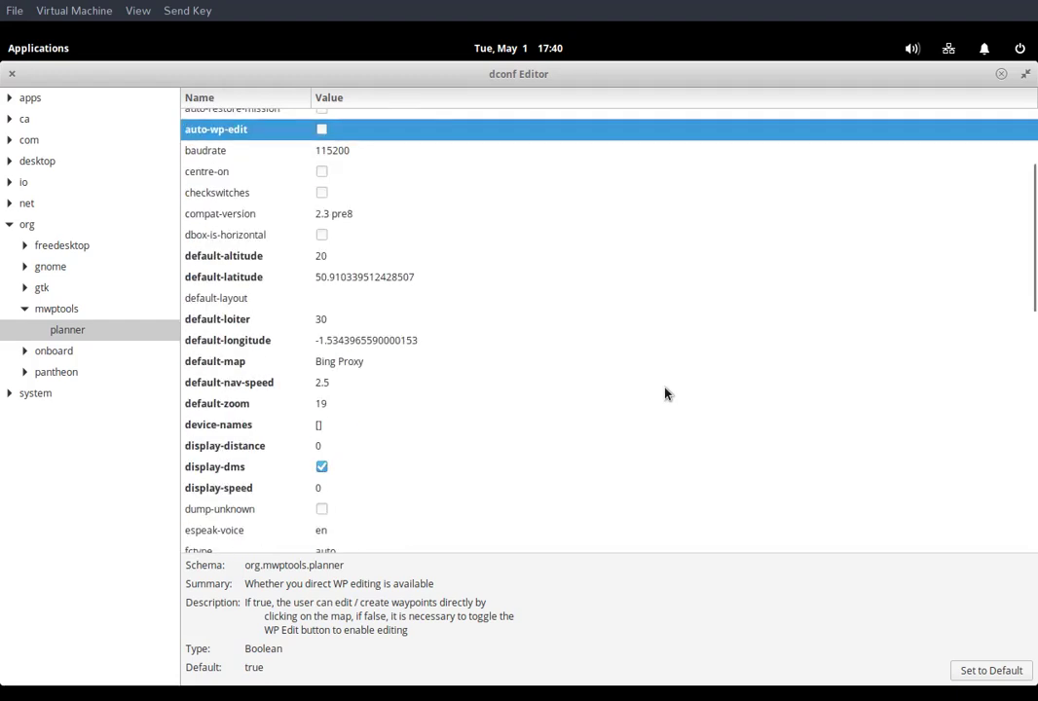
{"action": "left_click", "coordinate": [321, 171]}
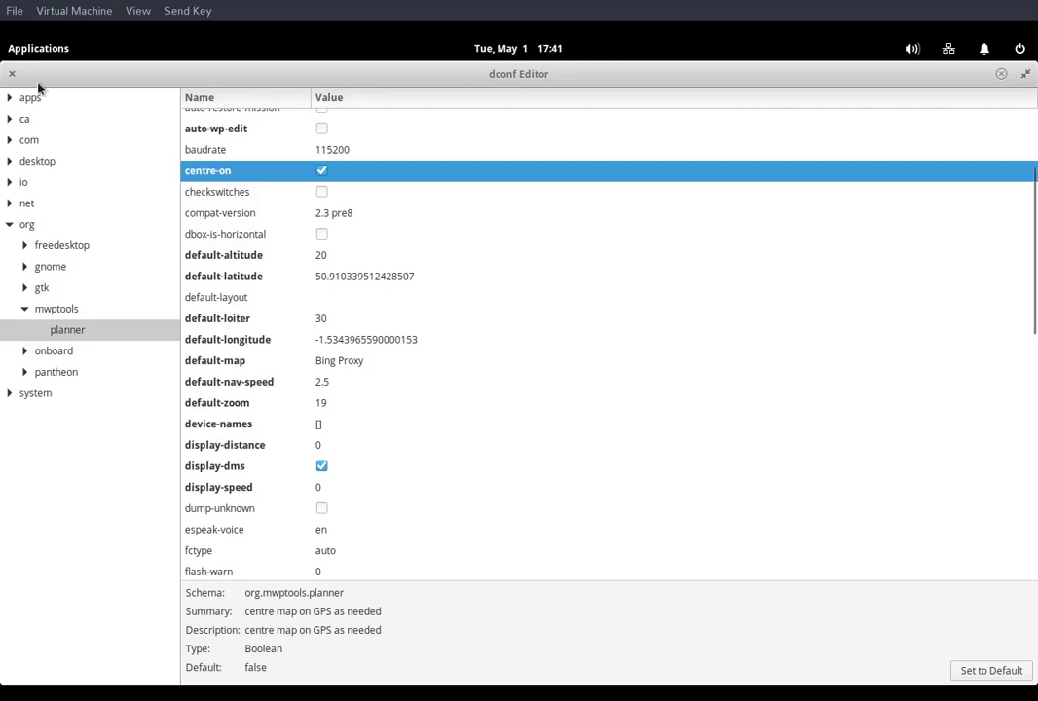
{"action": "left_click", "coordinate": [8, 73]}
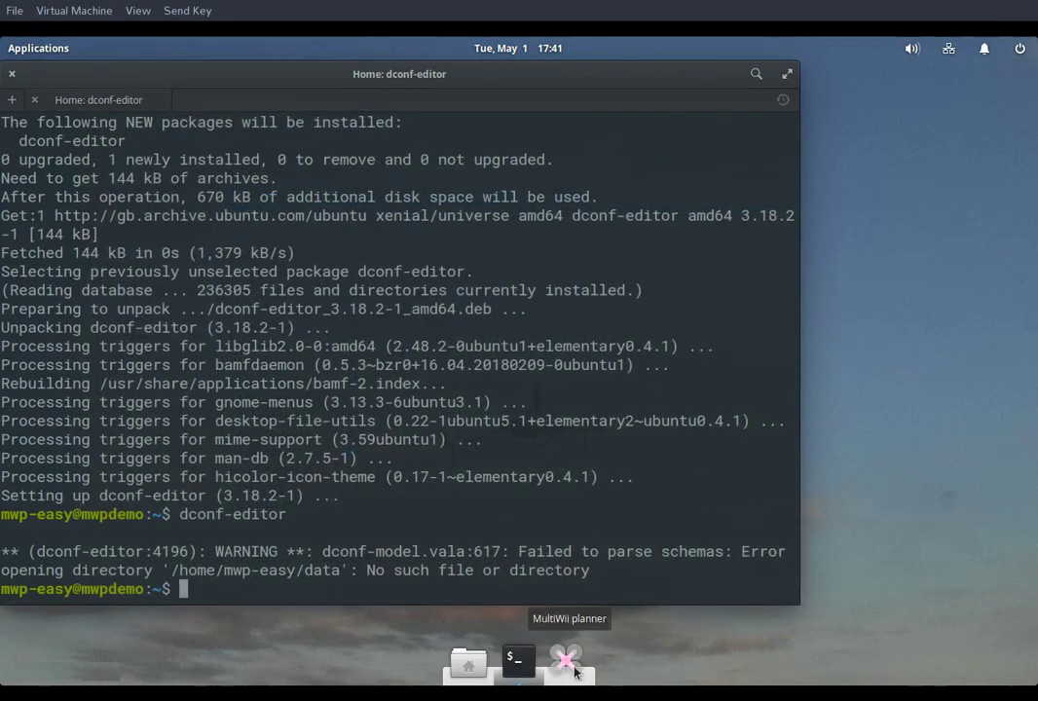
- Launch mwp and, with waypoint editing switched on, place WP 1 to WP 6 across the field
{"action": "left_click", "coordinate": [575, 672]}
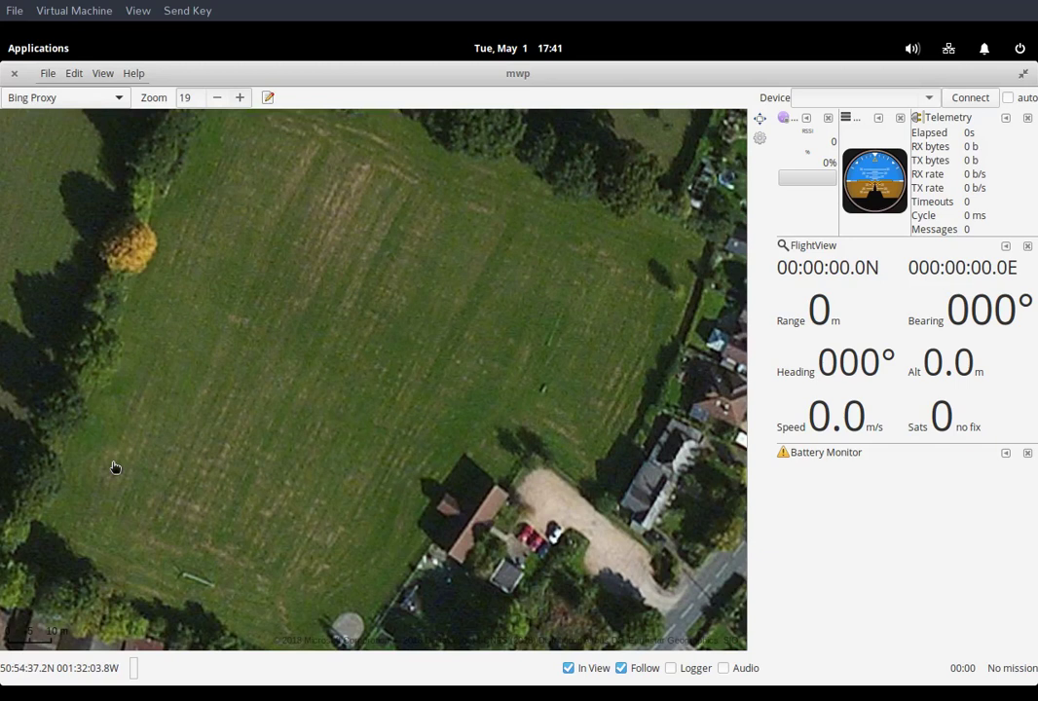
{"action": "left_click", "coordinate": [269, 98]}
{"action": "left_click", "coordinate": [210, 185]}
{"action": "left_click", "coordinate": [612, 315]}
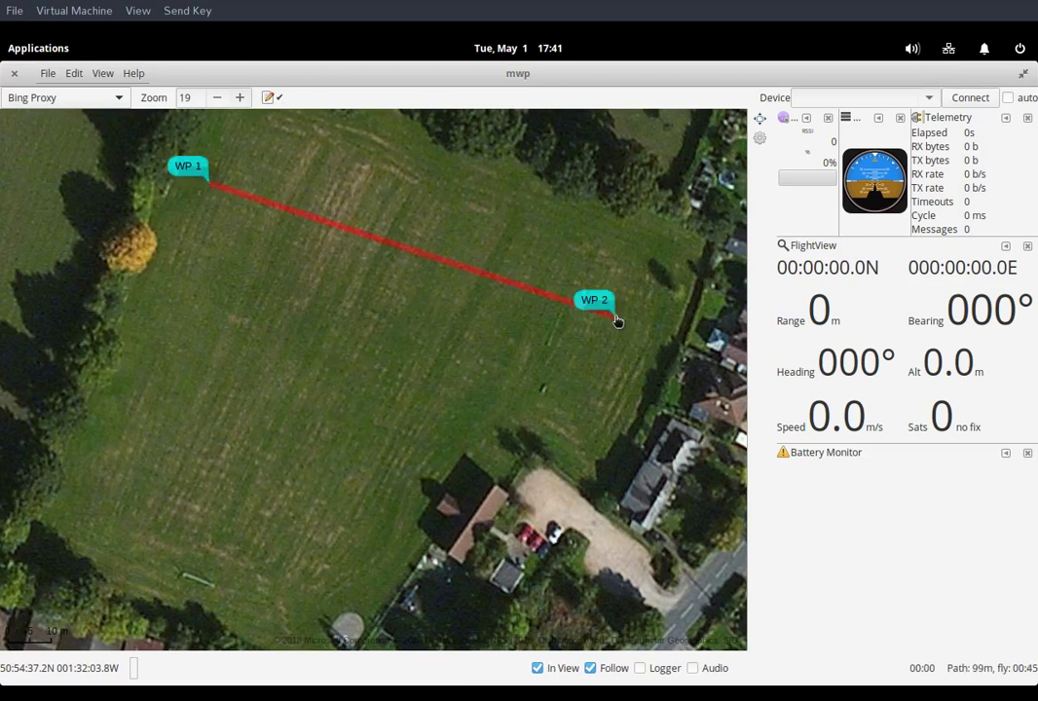
{"action": "left_click", "coordinate": [91, 532]}
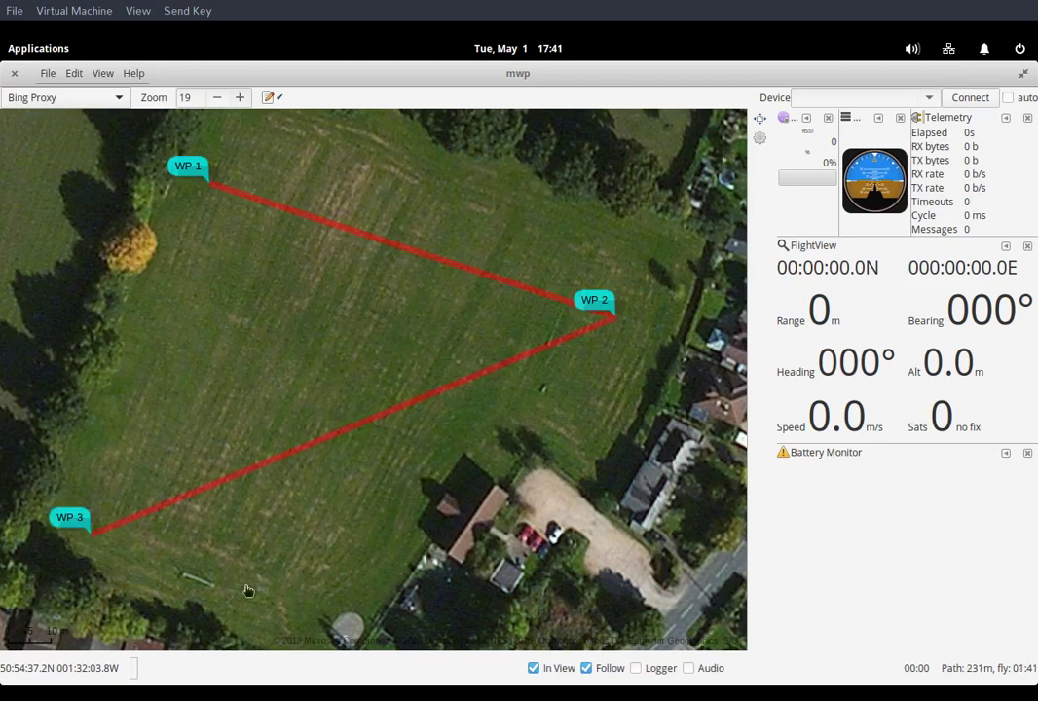
{"action": "left_click", "coordinate": [298, 598]}
{"action": "left_click", "coordinate": [178, 306]}
{"action": "left_click", "coordinate": [388, 331]}
- Make WP 6 the return-to-home point and shift WP 5 and WP 2 inward towards the field's centre
{"action": "right_click", "coordinate": [381, 328]}
{"action": "left_click", "coordinate": [426, 412]}
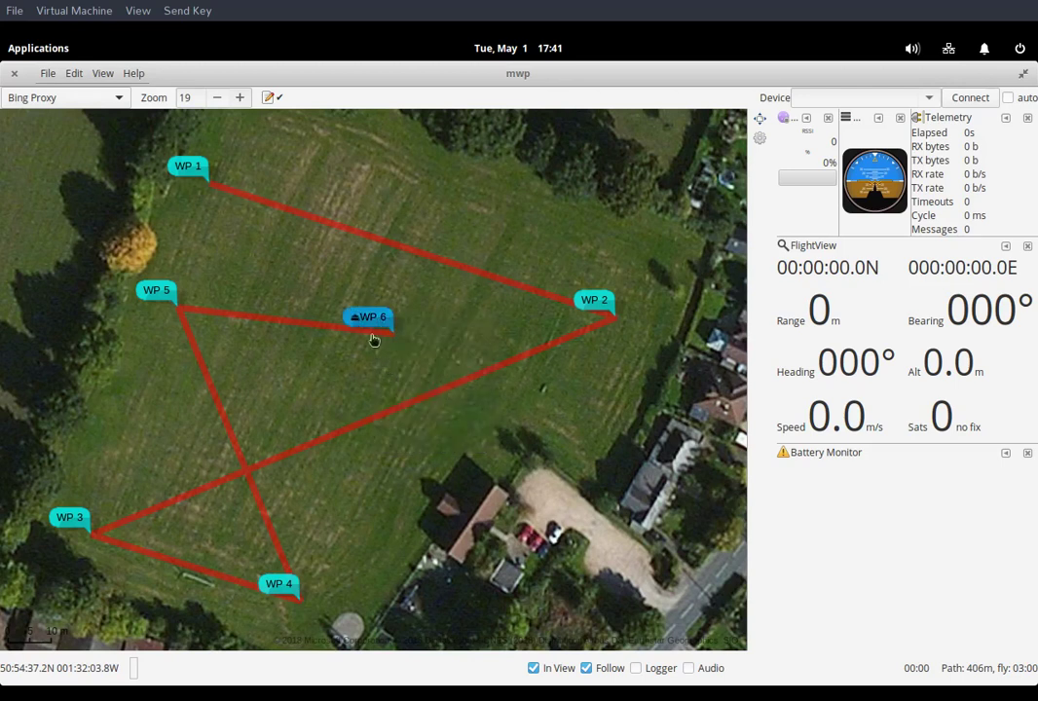
{"action": "mouse_move", "coordinate": [370, 326]}
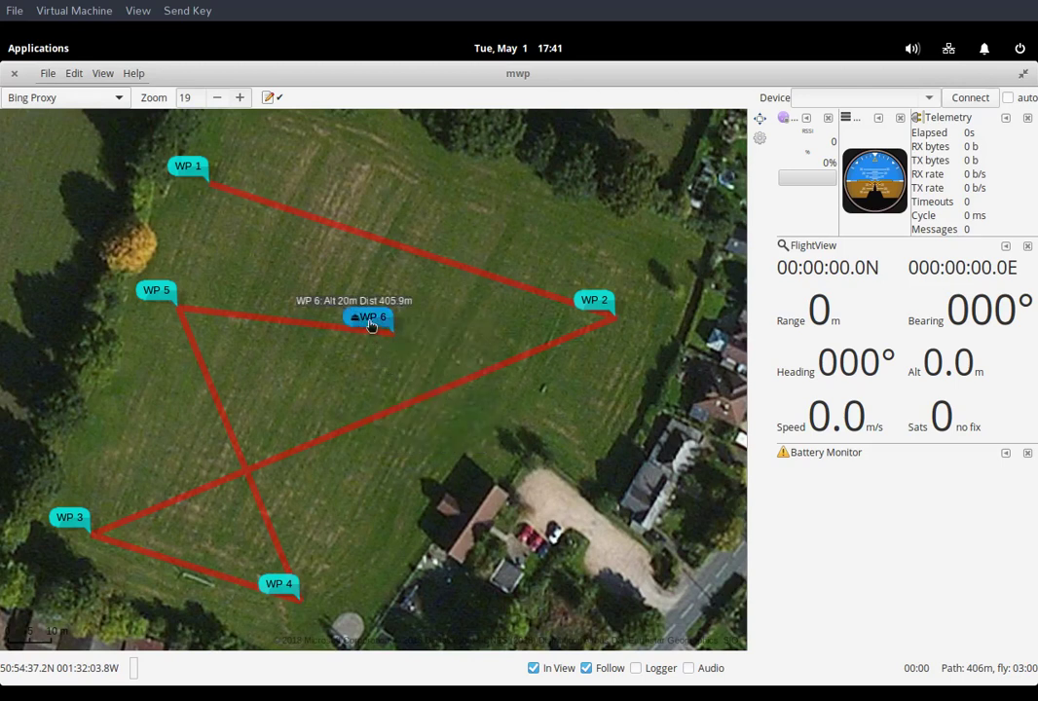
{"action": "mouse_move", "coordinate": [155, 292]}
{"action": "left_mouse_down"}
{"action": "mouse_move", "coordinate": [248, 281]}
{"action": "mouse_move", "coordinate": [193, 383]}
{"action": "mouse_move", "coordinate": [199, 369]}
{"action": "left_mouse_up"}
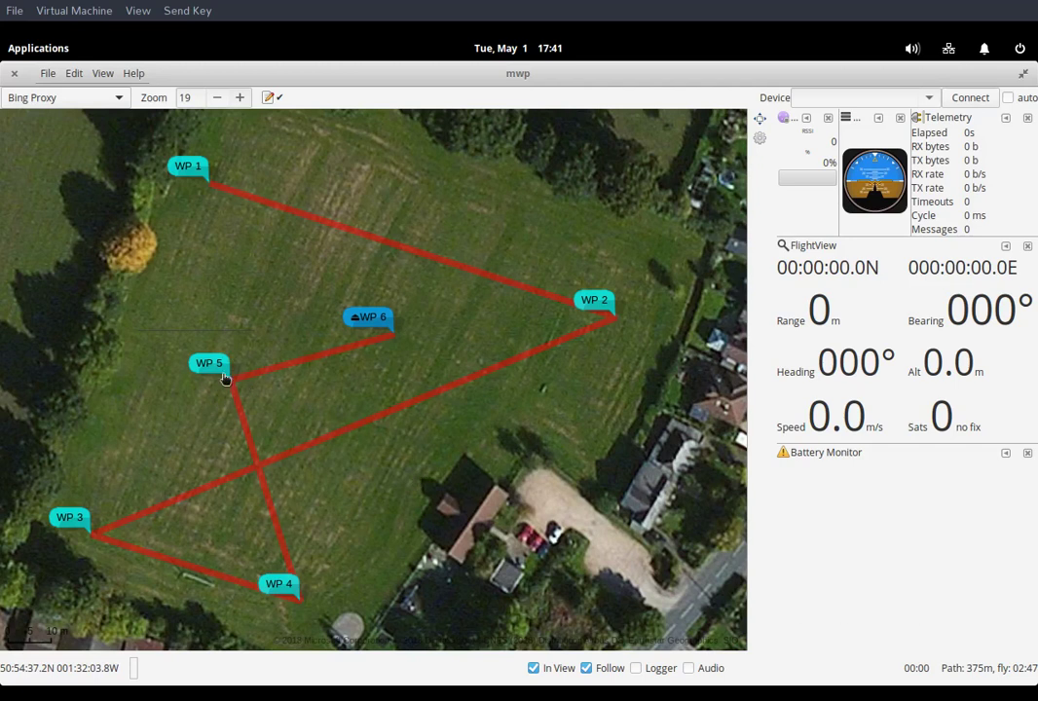
{"action": "mouse_move", "coordinate": [597, 297]}
{"action": "left_mouse_down"}
{"action": "mouse_move", "coordinate": [582, 320]}
{"action": "mouse_move", "coordinate": [507, 353]}
{"action": "mouse_move", "coordinate": [487, 321]}
{"action": "mouse_move", "coordinate": [480, 265]}
{"action": "mouse_move", "coordinate": [497, 248]}
{"action": "mouse_move", "coordinate": [502, 256]}
{"action": "left_mouse_up"}
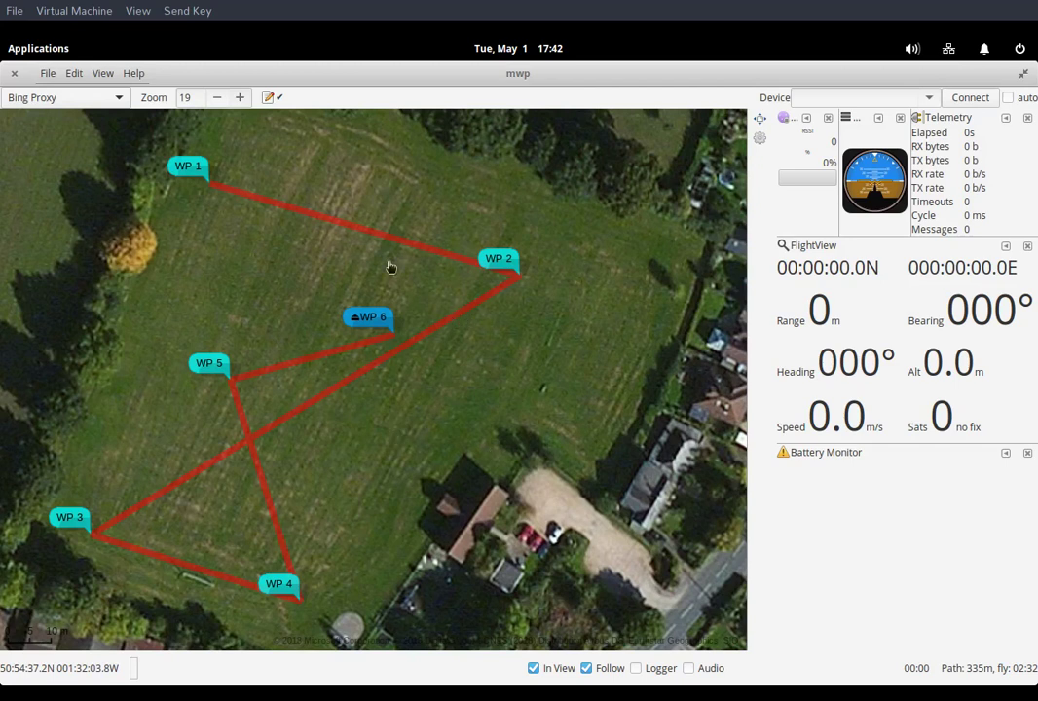
- Quit mwp and list the contents of the .config directory in the terminal
{"action": "left_click", "coordinate": [49, 80]}
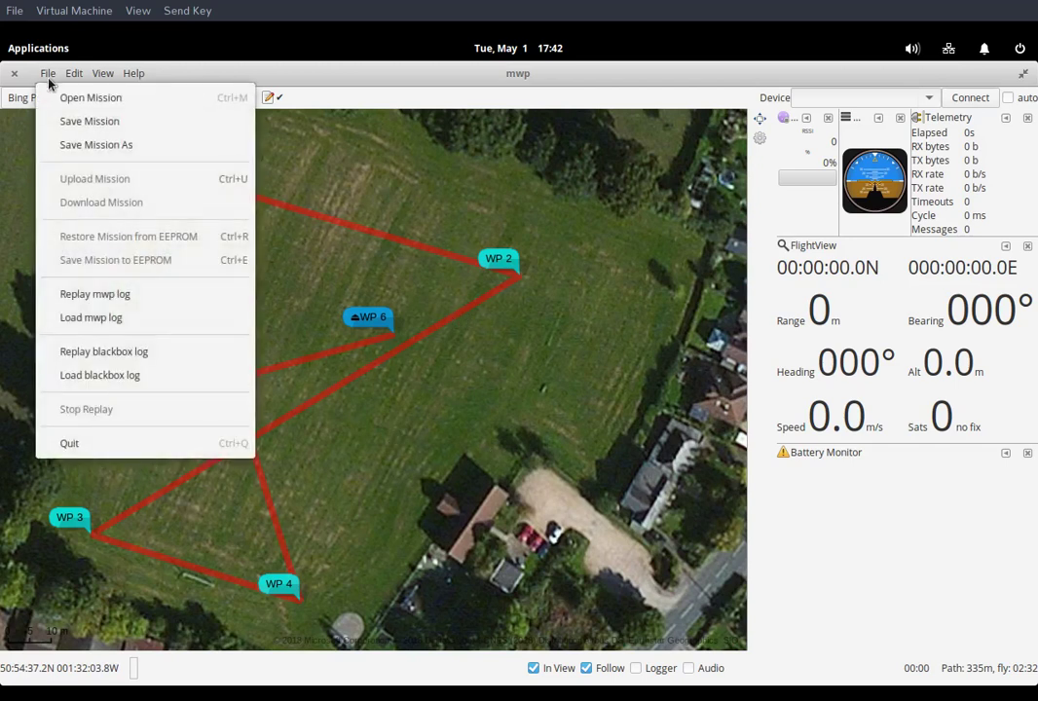
{"action": "left_click", "coordinate": [136, 445]}
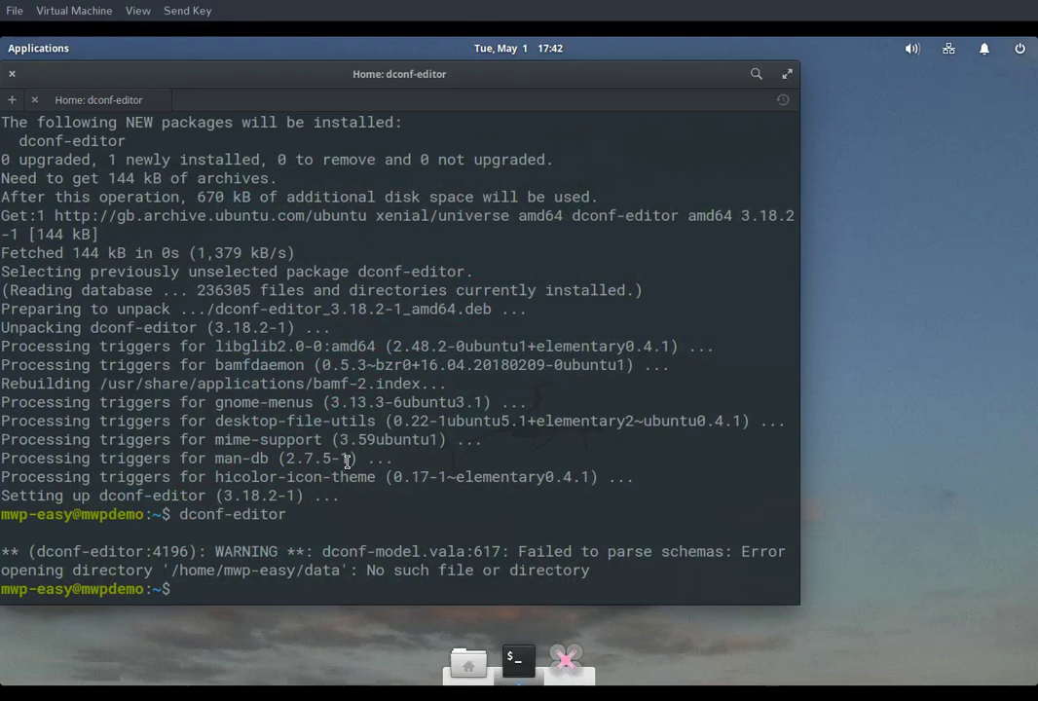
{"action": "type", "text": "ls .config/mwp/"}
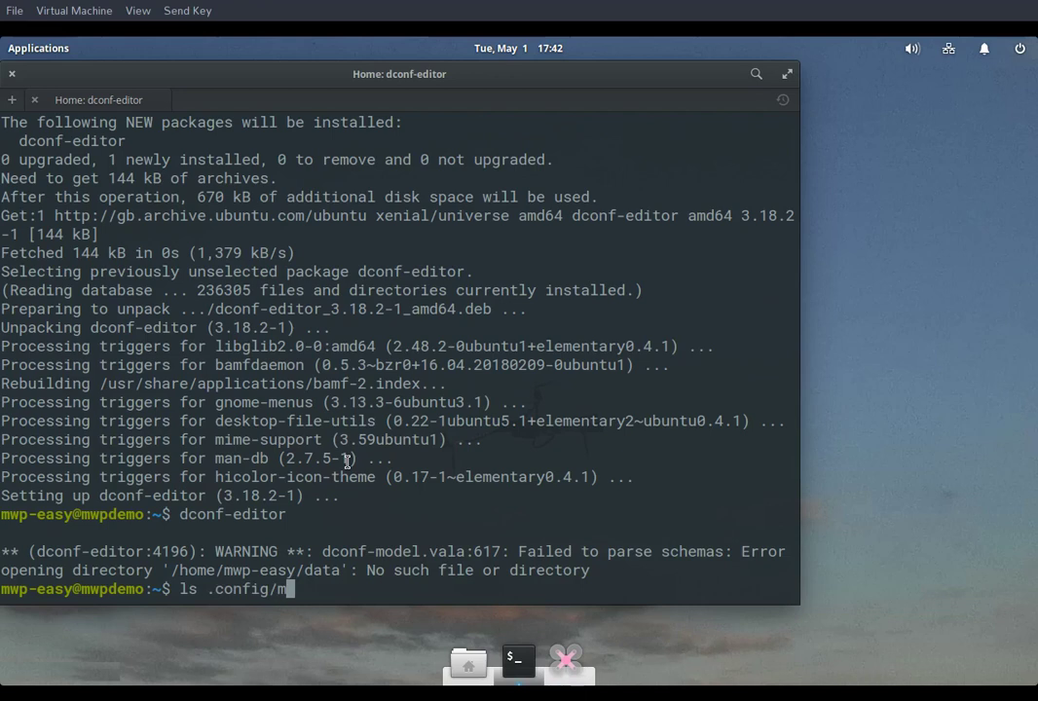
{"action": "key", "text": "BackSpace"}
{"action": "key", "text": "BackSpace"}
{"action": "key", "text": "BackSpace"}
{"action": "key", "text": "BackSpace"}
{"action": "key", "text": "BackSpace"}
{"action": "key", "text": "Home"}
{"action": "key", "text": "Right"}
{"action": "key", "text": "Right"}
{"action": "key", "text": "Return"}
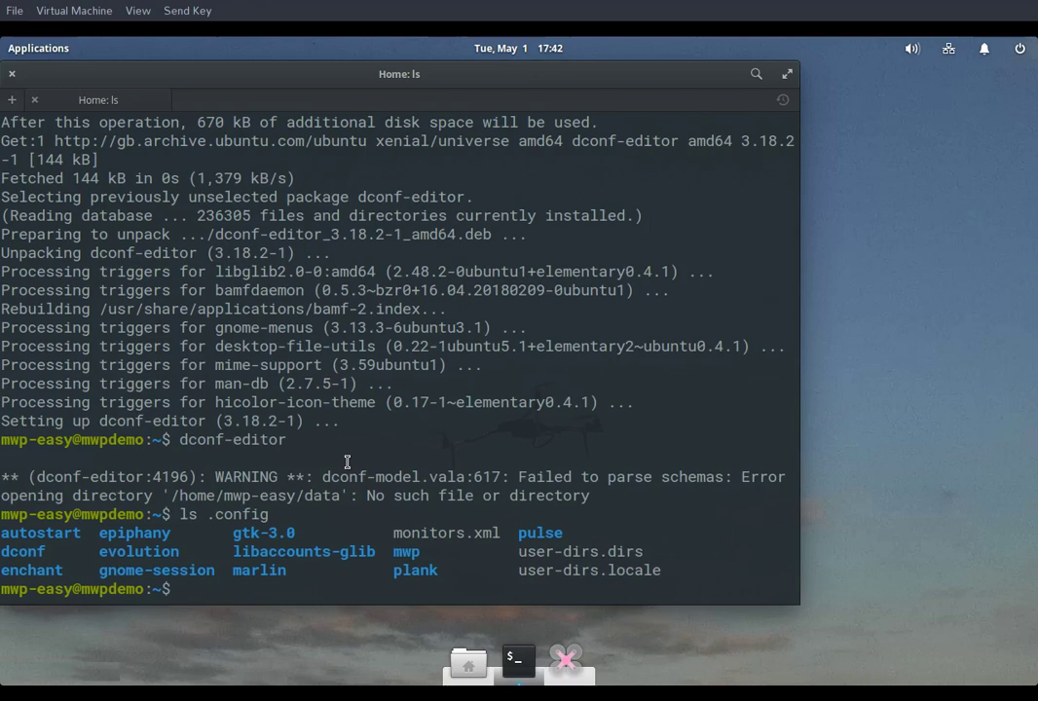
- List the contents of .config/mwp/ in the terminal
{"action": "key", "text": "Up"}
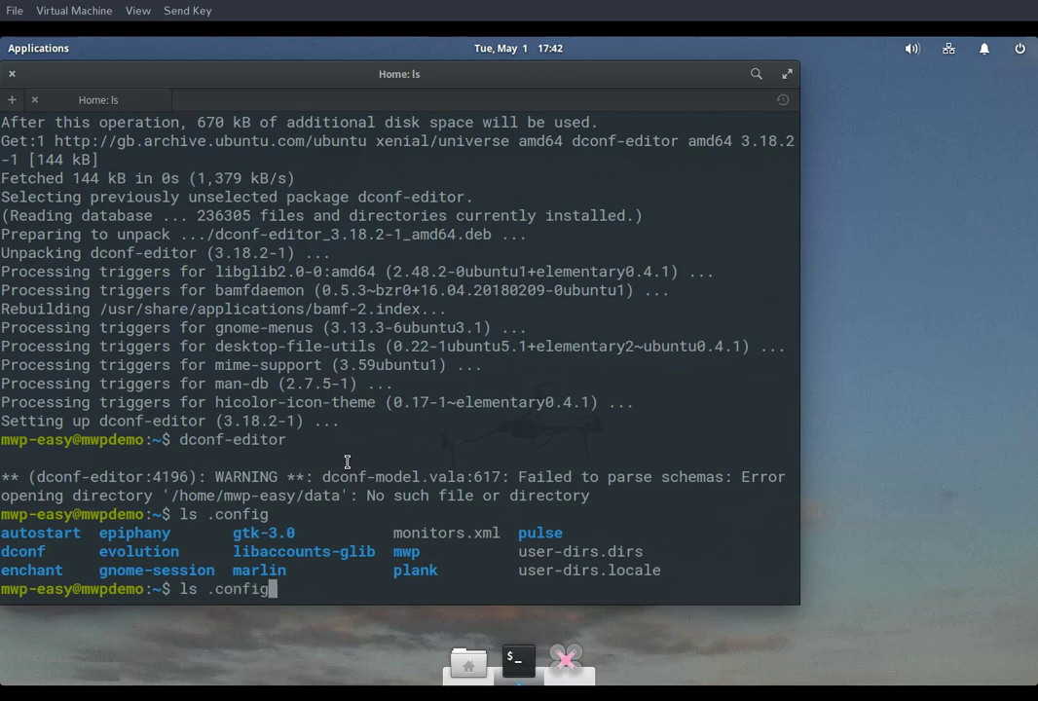
{"action": "type", "text": "/m,w"}
{"action": "key", "text": "BackSpace"}
{"action": "key", "text": "BackSpace"}
{"action": "type", "text": "w"}
{"action": "key", "text": "Tab"}
{"action": "key", "text": "Return"}
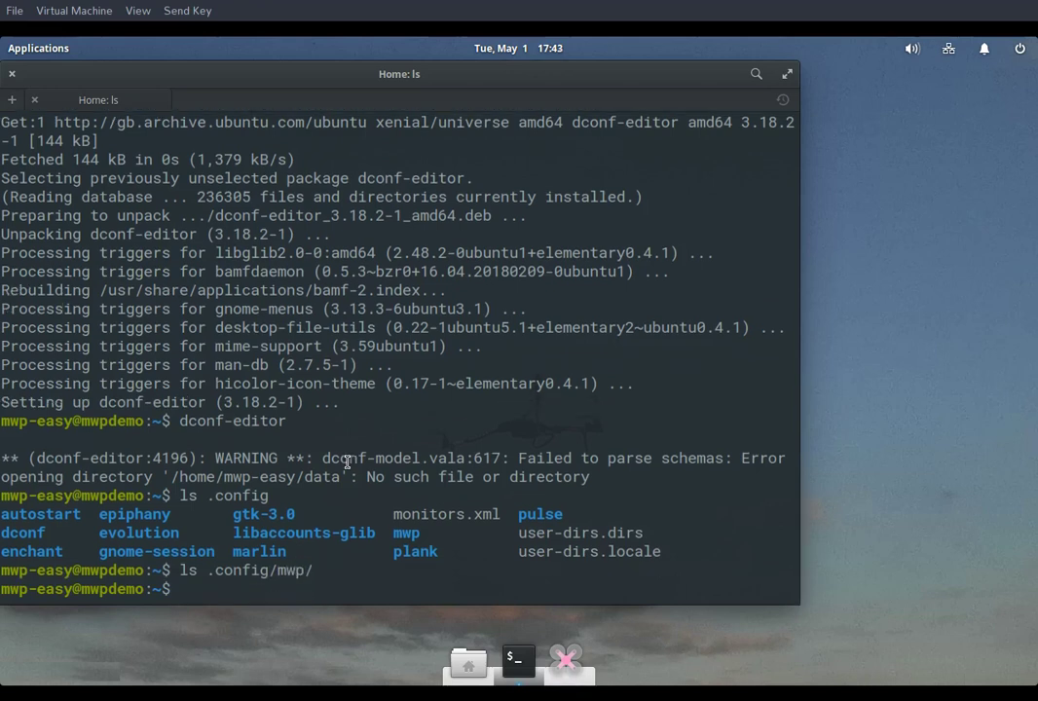
- Output the sample places file ~/Projects/mwptools/samples/places in the terminal with cat
{"action": "type", "text": "less ~/P"}
{"action": "key", "text": "Tab"}
{"action": "type", "text": "mw"}
{"action": "key", "text": "Tab"}
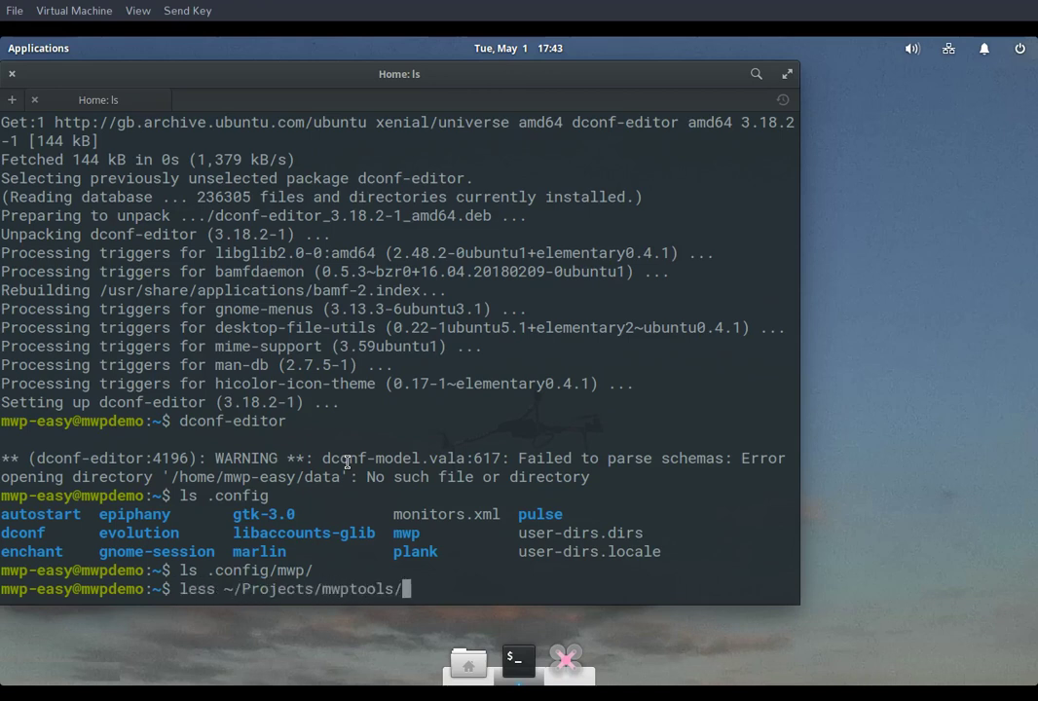
{"action": "type", "text": "sam"}
{"action": "key", "text": "Tab"}
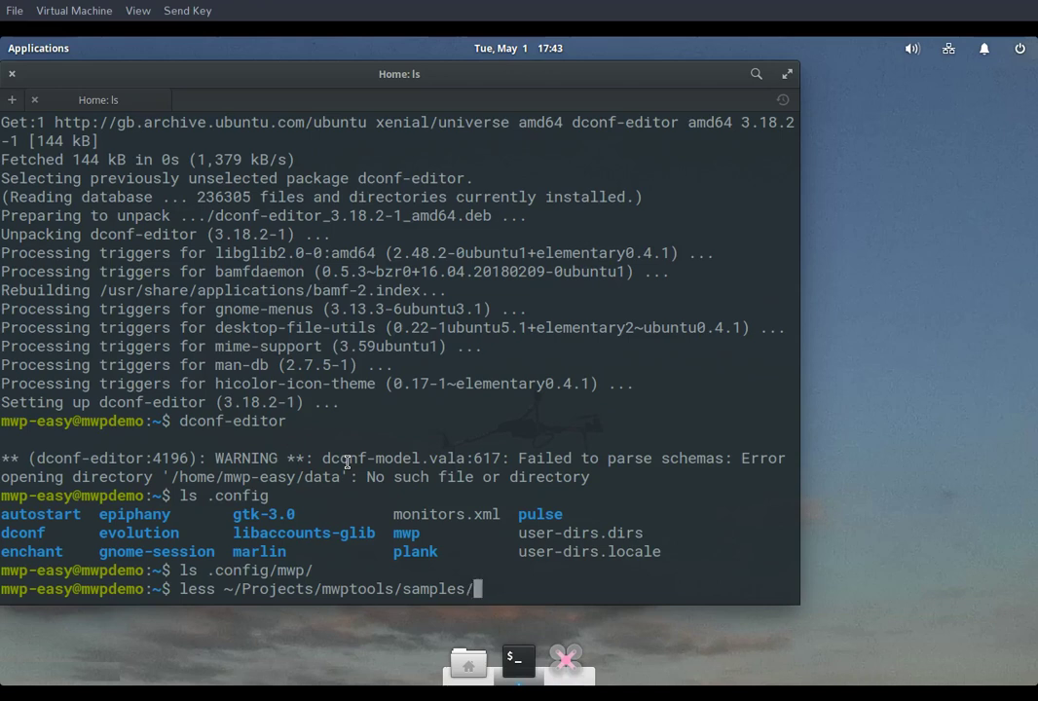
{"action": "type", "text": "places"}
{"action": "key", "text": "Home"}
{"action": "type", "text": "t"}
{"action": "key", "text": "Delete"}
{"action": "key", "text": "Delete"}
{"action": "key", "text": "Delete"}
{"action": "key", "text": "Delete"}
{"action": "key", "text": "Return"}
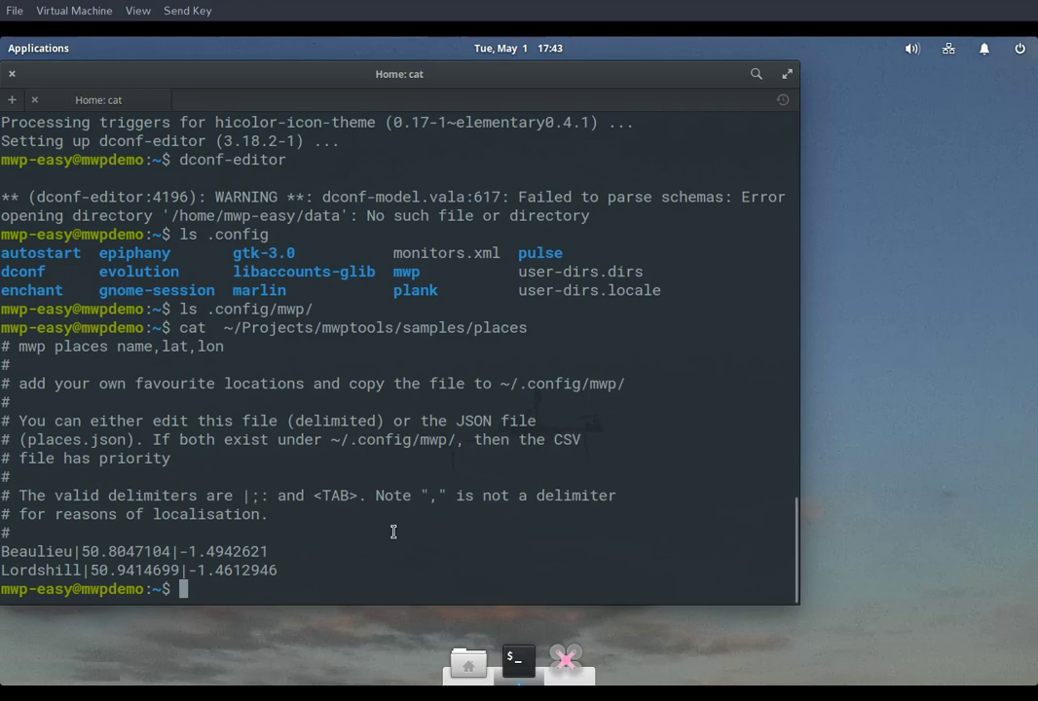
- Copy ~/Projects/mwptools/samples/places into .config/mwp/ with the cp command
{"action": "type", "text": "cp"}
{"action": "double_click", "coordinate": [347, 328]}
{"action": "middle_click", "coordinate": [405, 362]}
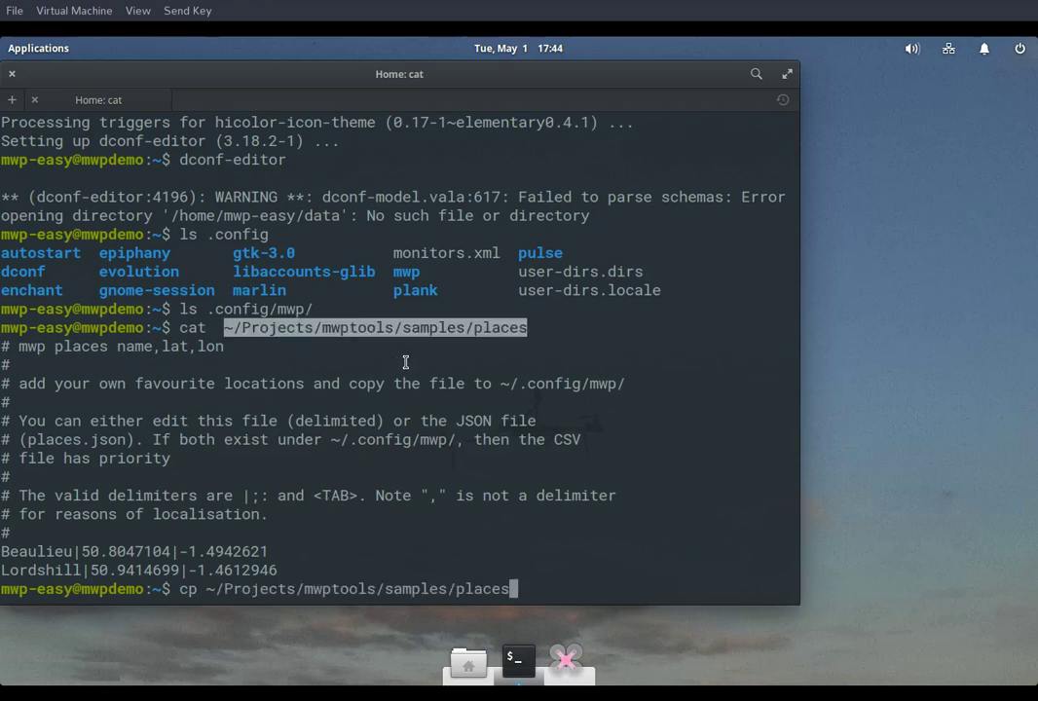
{"action": "double_click", "coordinate": [273, 309]}
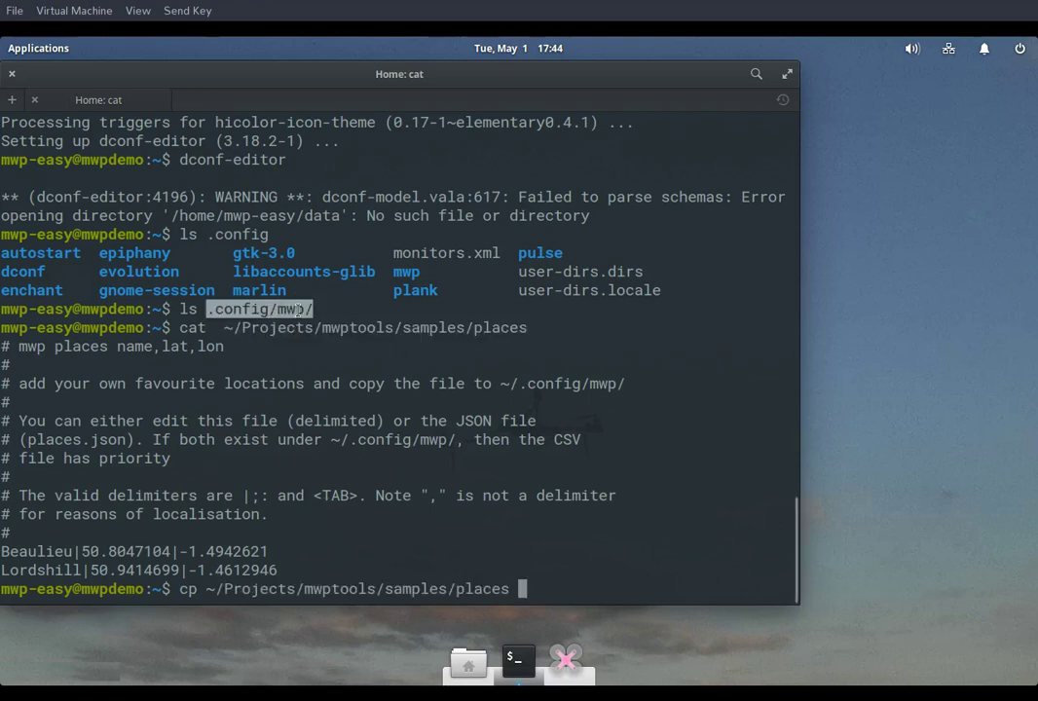
{"action": "middle_click", "coordinate": [613, 420]}
{"action": "type", "text": "/mwp/"}
{"action": "key", "text": "Return"}
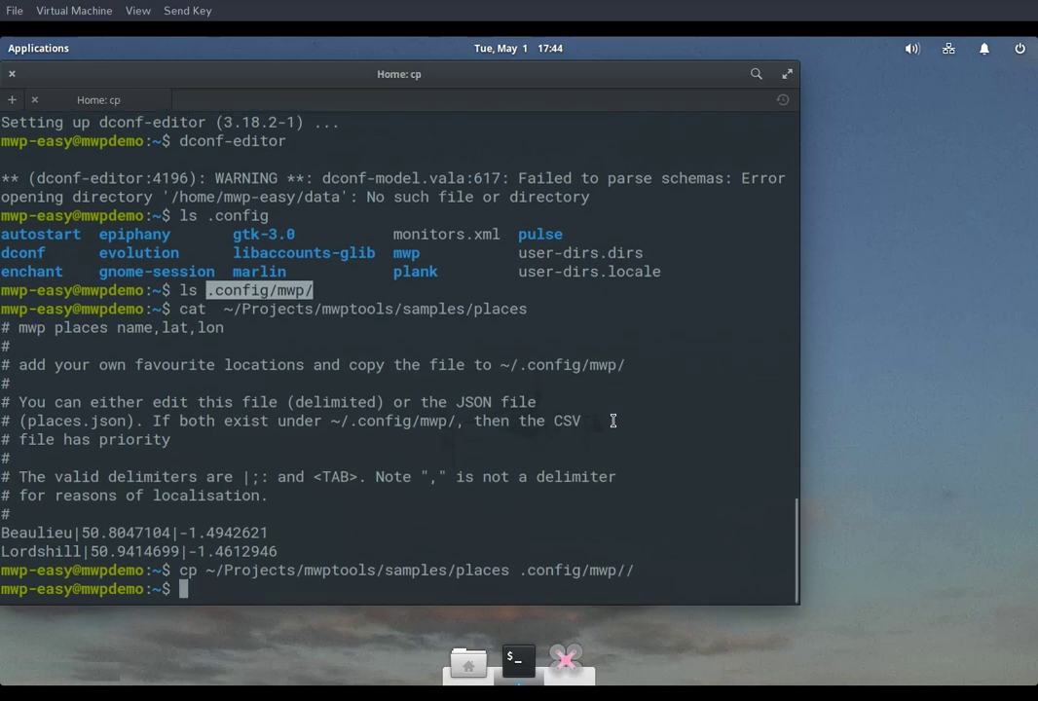
- Launch mwp and centre the map on the saved place Beaulieu
{"action": "left_click", "coordinate": [569, 660]}
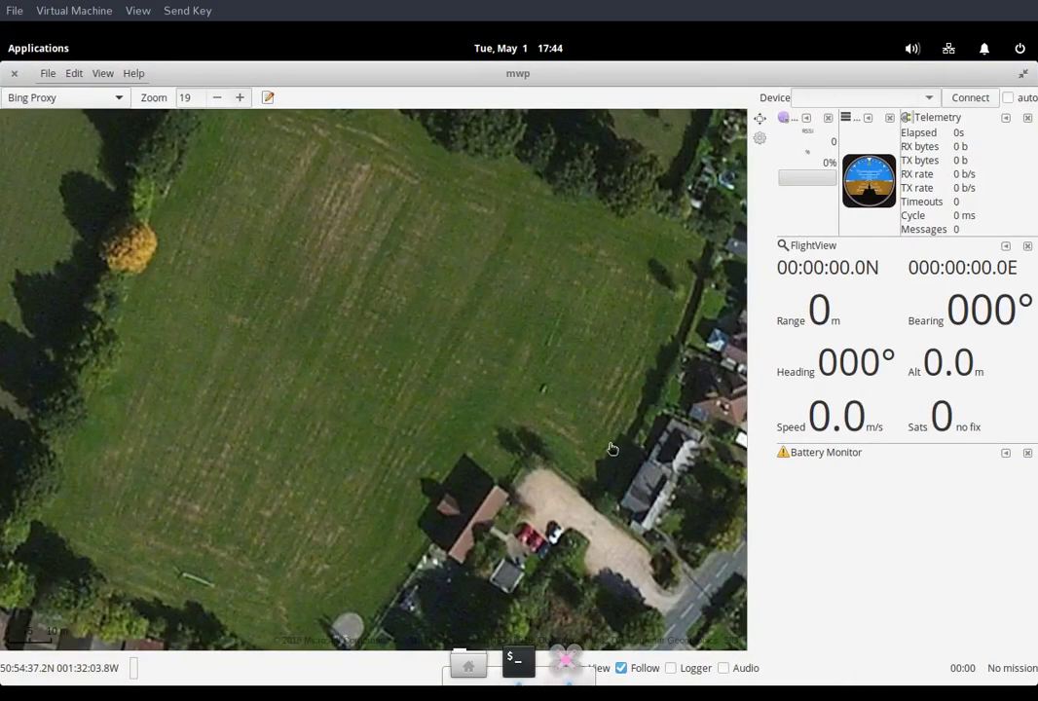
{"action": "left_click", "coordinate": [98, 76]}
{"action": "left_click", "coordinate": [156, 145]}
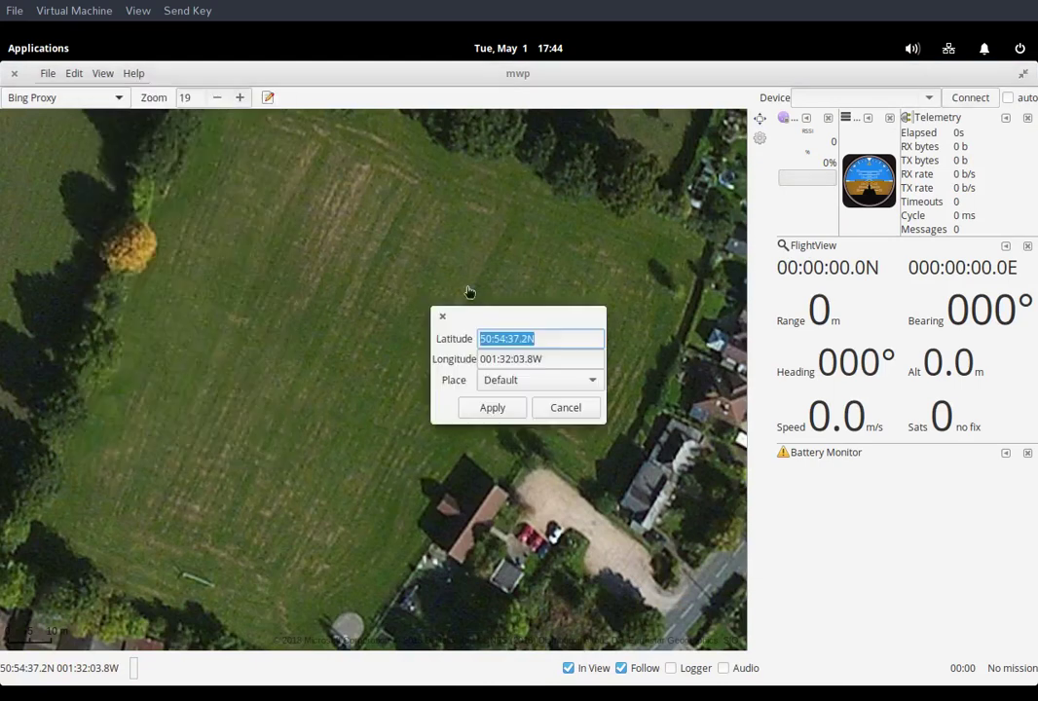
{"action": "left_click", "coordinate": [551, 384]}
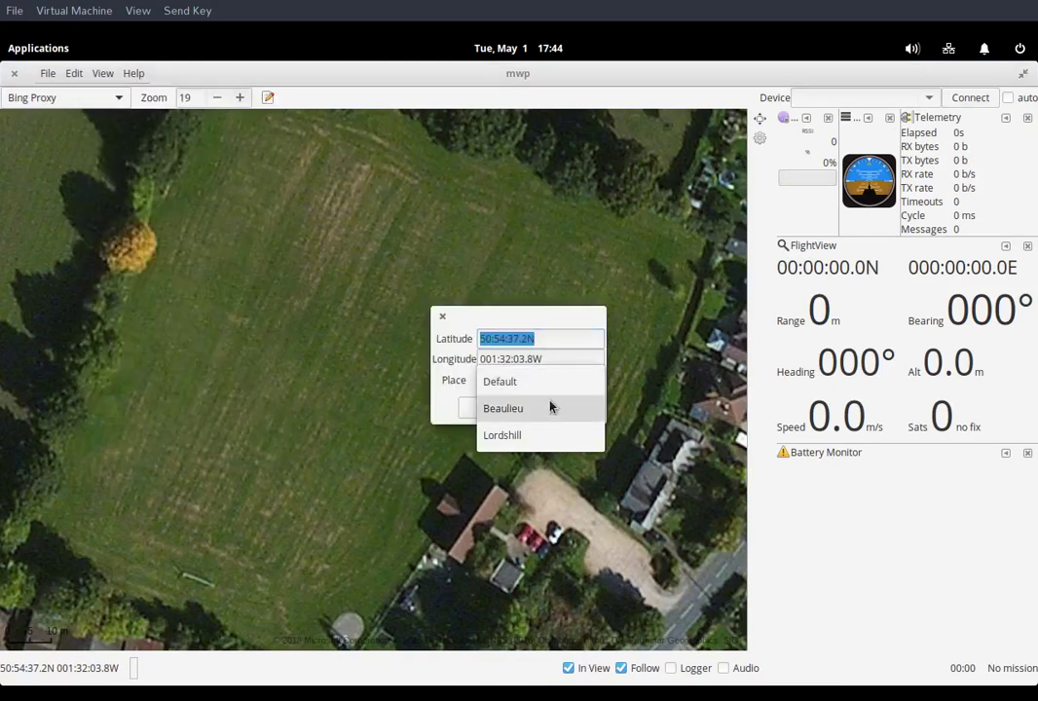
{"action": "left_click", "coordinate": [550, 413]}
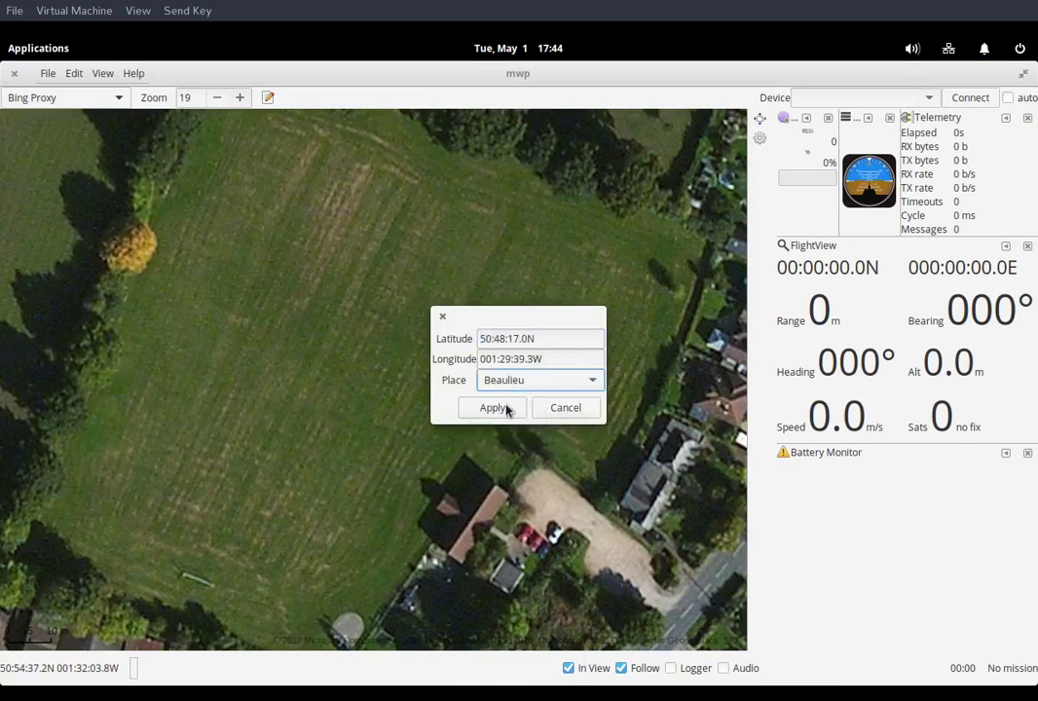
{"action": "left_click", "coordinate": [504, 410]}
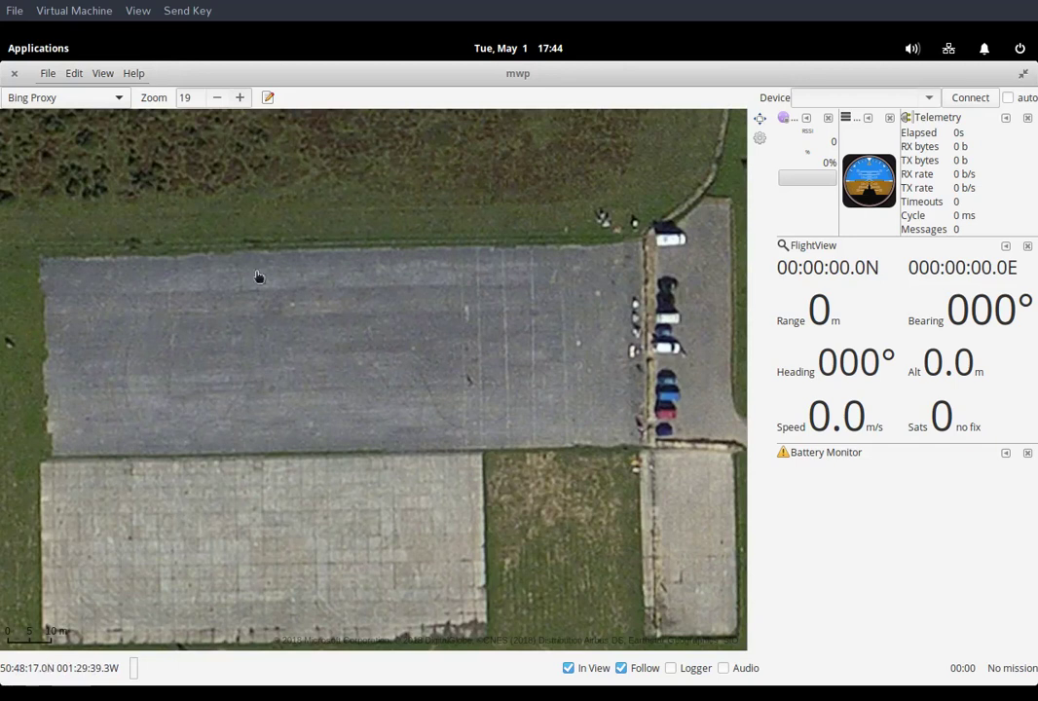
- Centre the map back on the Default place and close mwp
{"action": "left_click", "coordinate": [97, 73]}
{"action": "left_click", "coordinate": [206, 154]}
{"action": "left_click", "coordinate": [523, 377]}
{"action": "left_click", "coordinate": [525, 355]}
{"action": "left_click", "coordinate": [500, 410]}
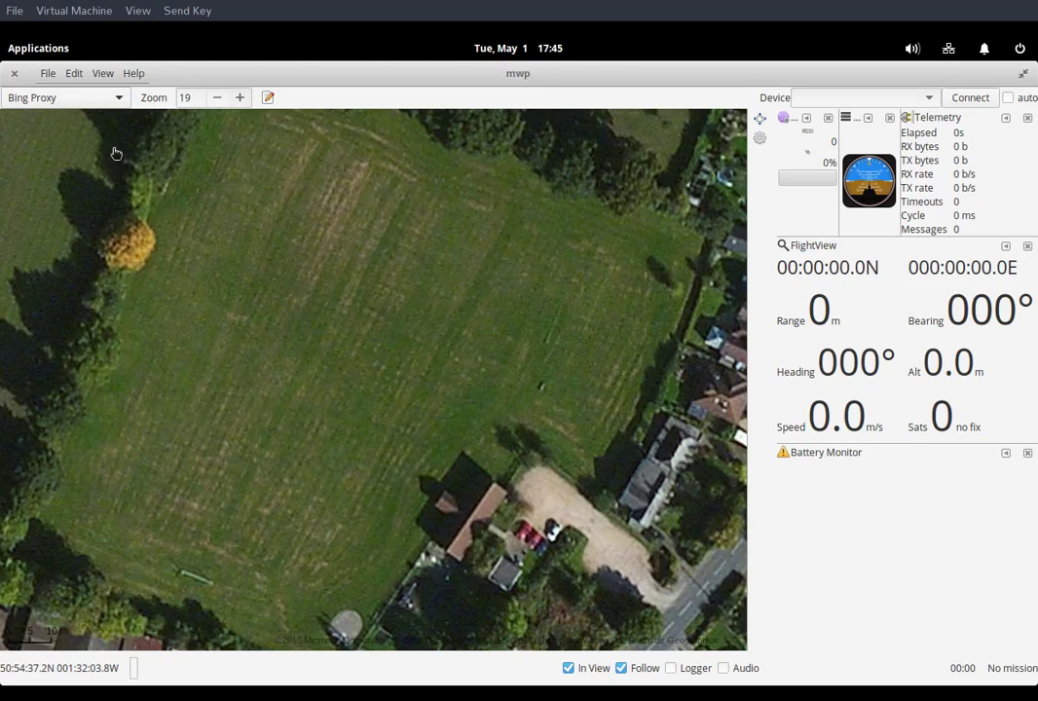
{"action": "left_click", "coordinate": [14, 75]}
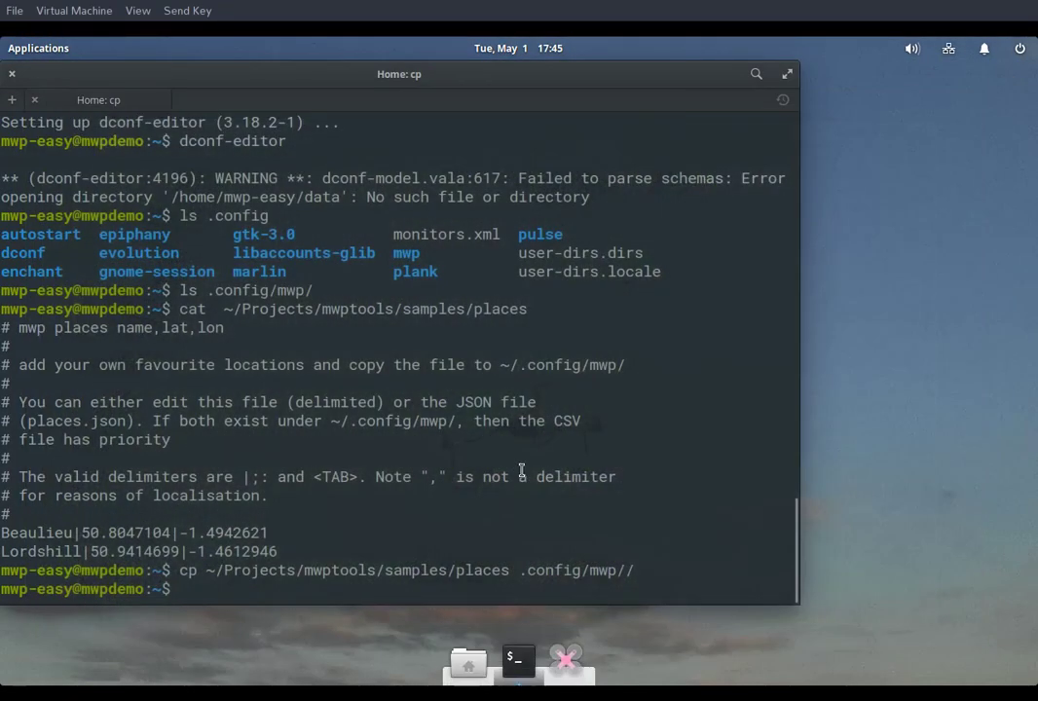
- Output mwp's command-line help in the terminal with mwp --help and read through the application options
{"action": "type", "text": "mwp --hel;["}
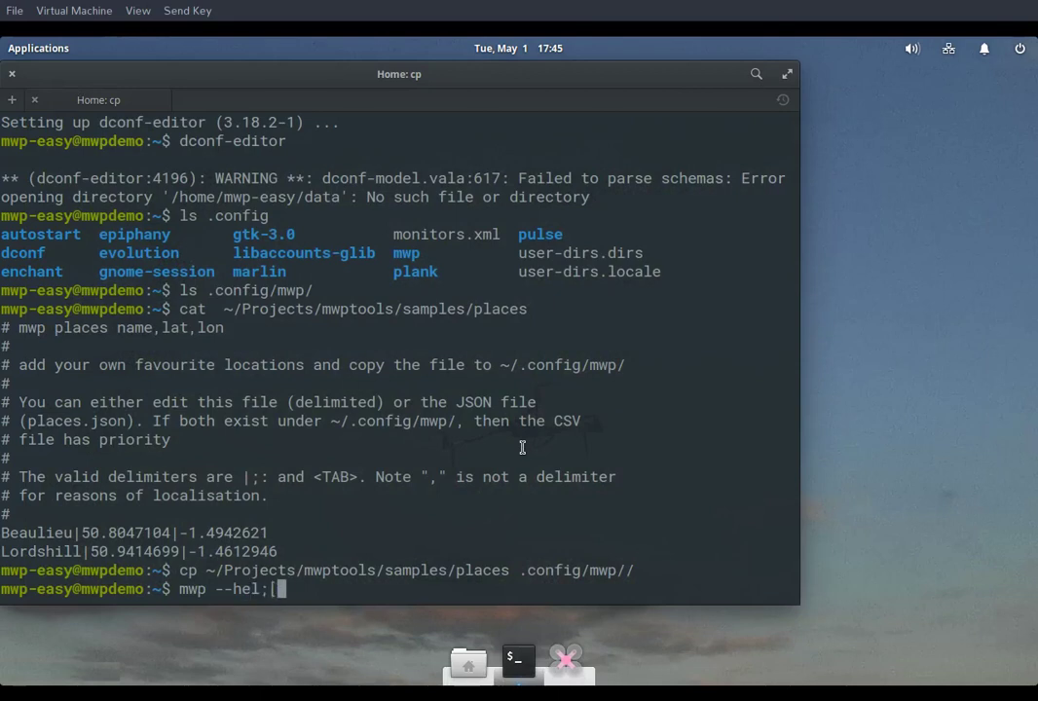
{"action": "key", "text": "BackSpace"}
{"action": "type", "text": "p"}
{"action": "key", "text": "Return"}
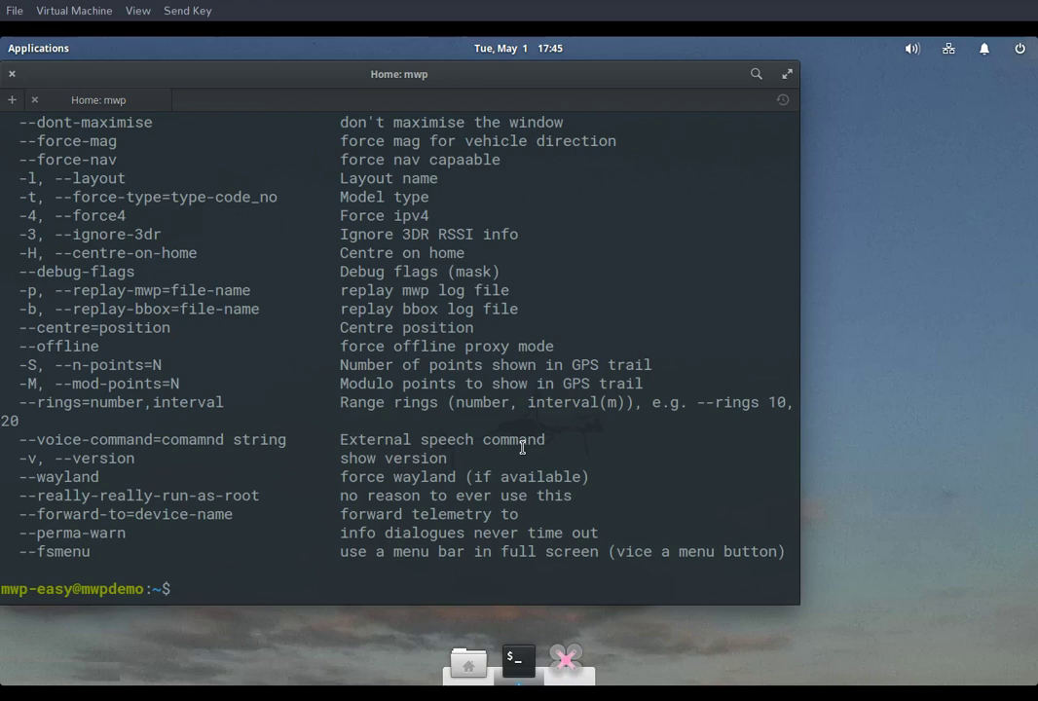
{"action": "scroll", "coordinate": [286, 290], "scroll_direction": "up", "scroll_amount": 10}
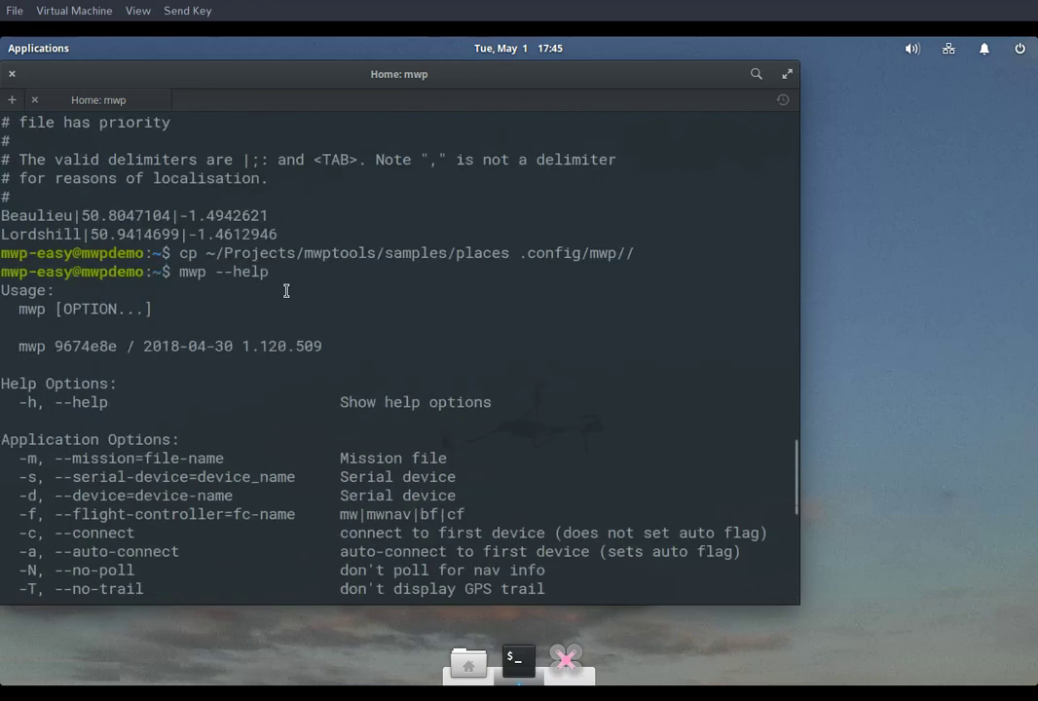
{"action": "scroll", "coordinate": [292, 291], "scroll_direction": "up", "scroll_amount": 1}
{"action": "scroll", "coordinate": [297, 292], "scroll_direction": "down", "scroll_amount": 6}
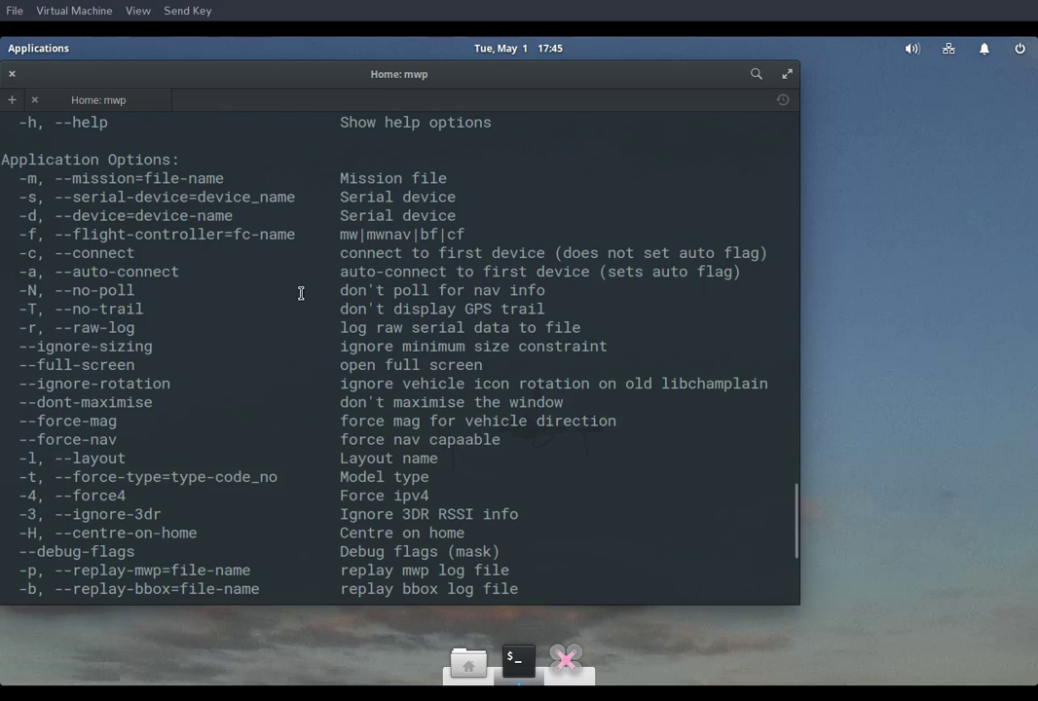
{"action": "scroll", "coordinate": [300, 292], "scroll_direction": "down", "scroll_amount": 3}
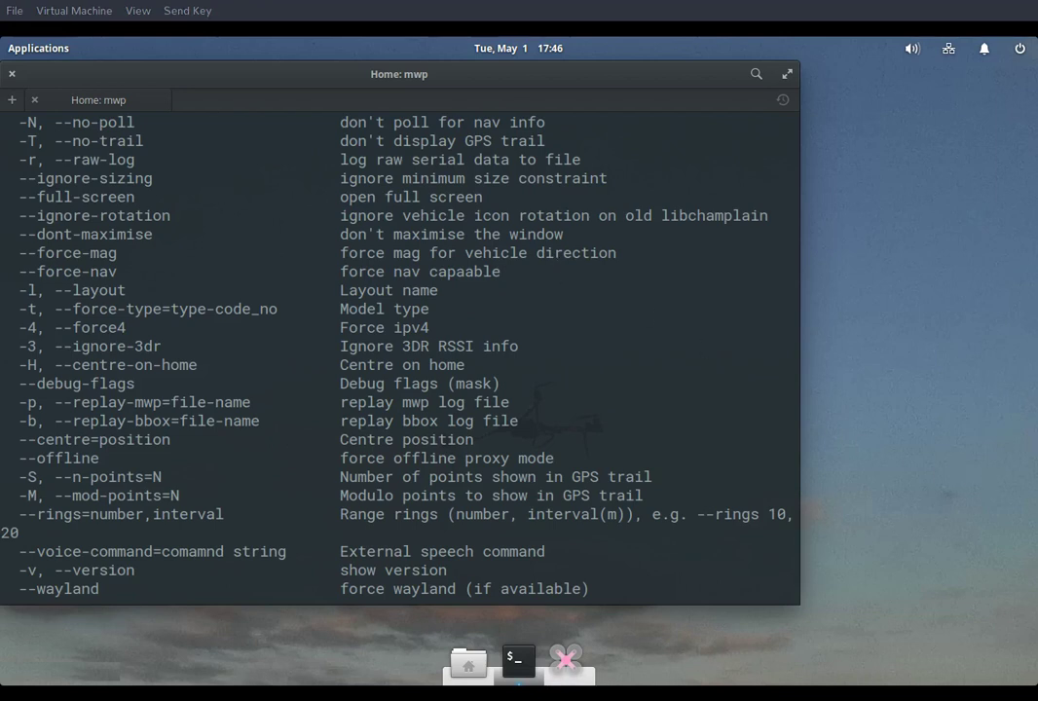
- Switch to the host terminal, examine the --rings line of the example cmdopts file, and minimise that terminal
{"action": "key", "text": "alt+Tab"}
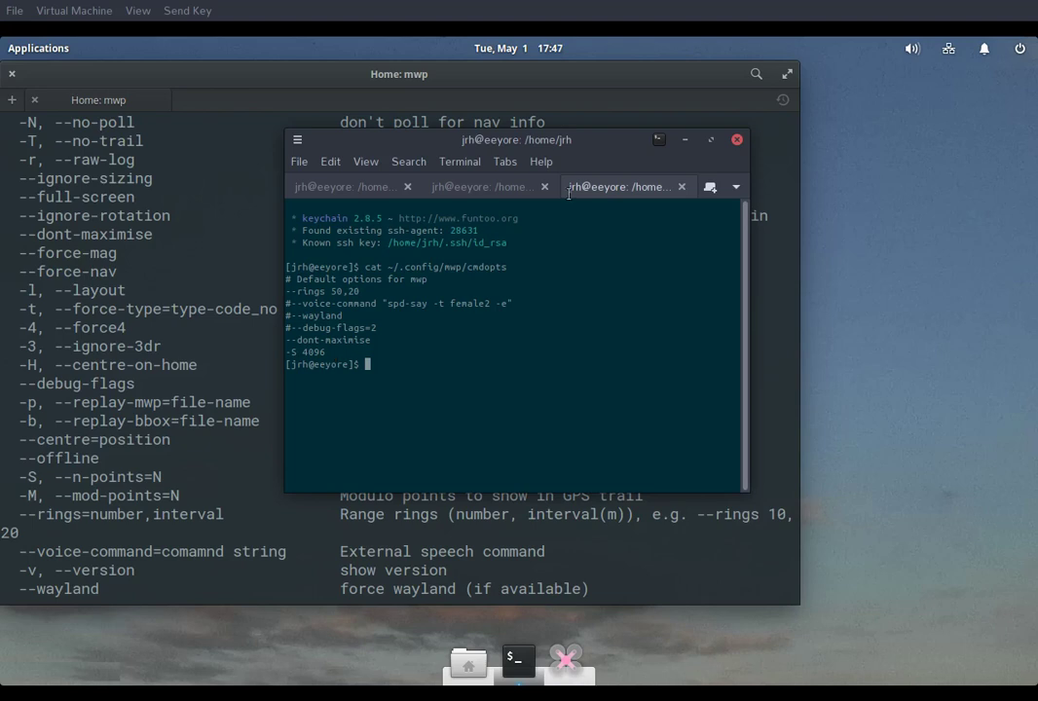
{"action": "double_click", "coordinate": [293, 291]}
{"action": "double_click", "coordinate": [344, 292]}
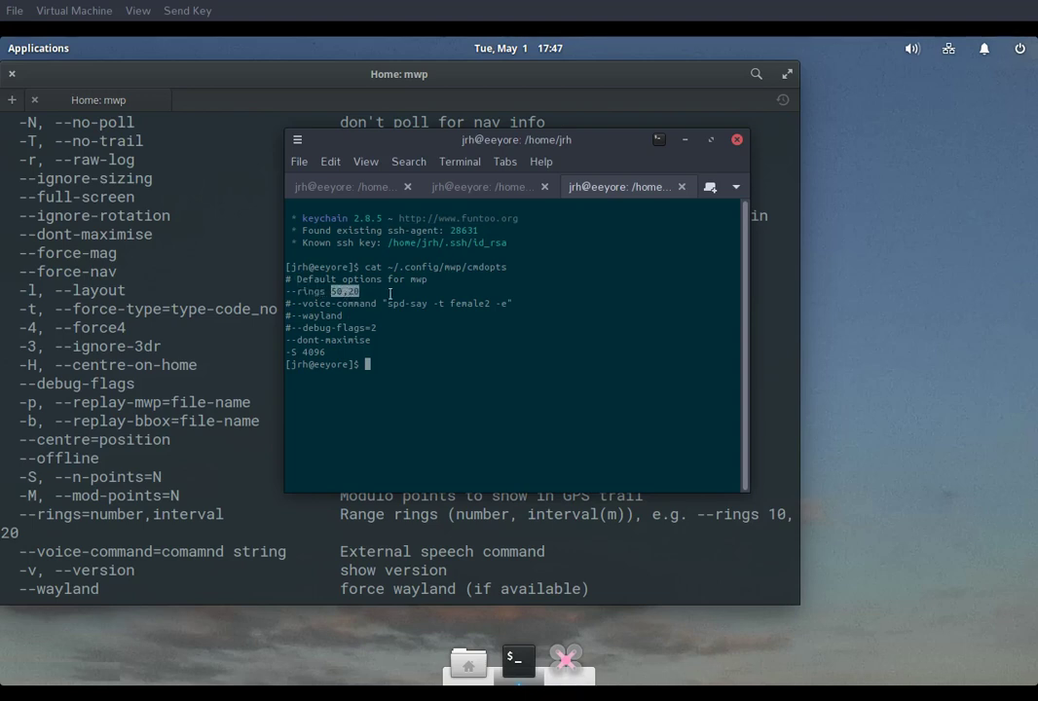
{"action": "triple_click", "coordinate": [289, 291]}
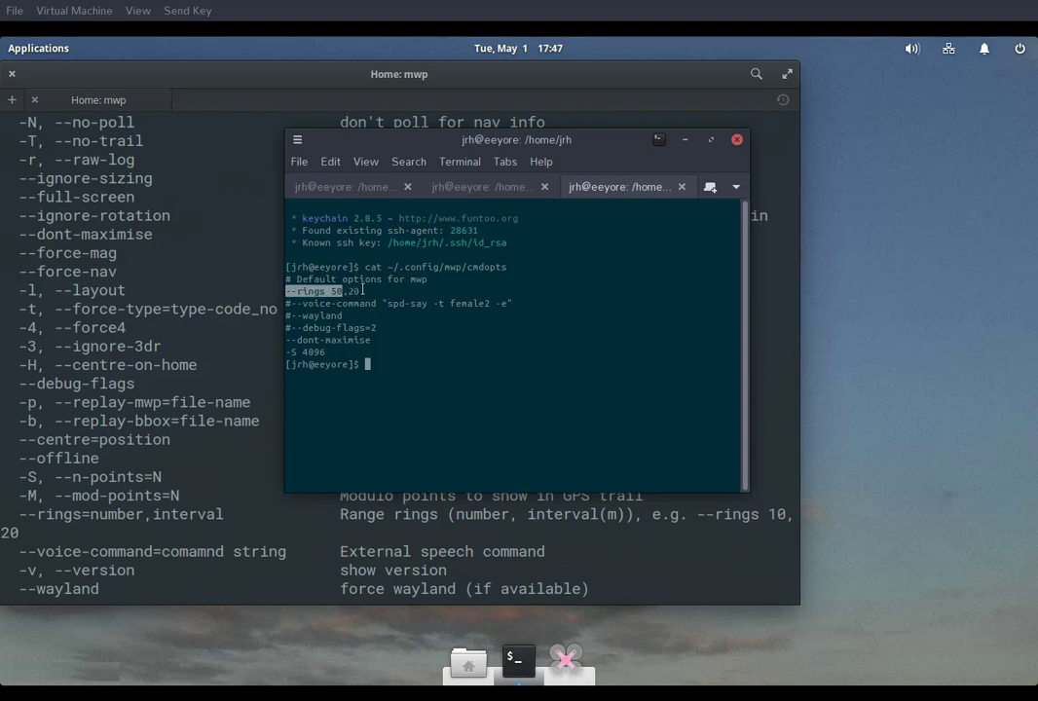
{"action": "left_click", "coordinate": [686, 142]}
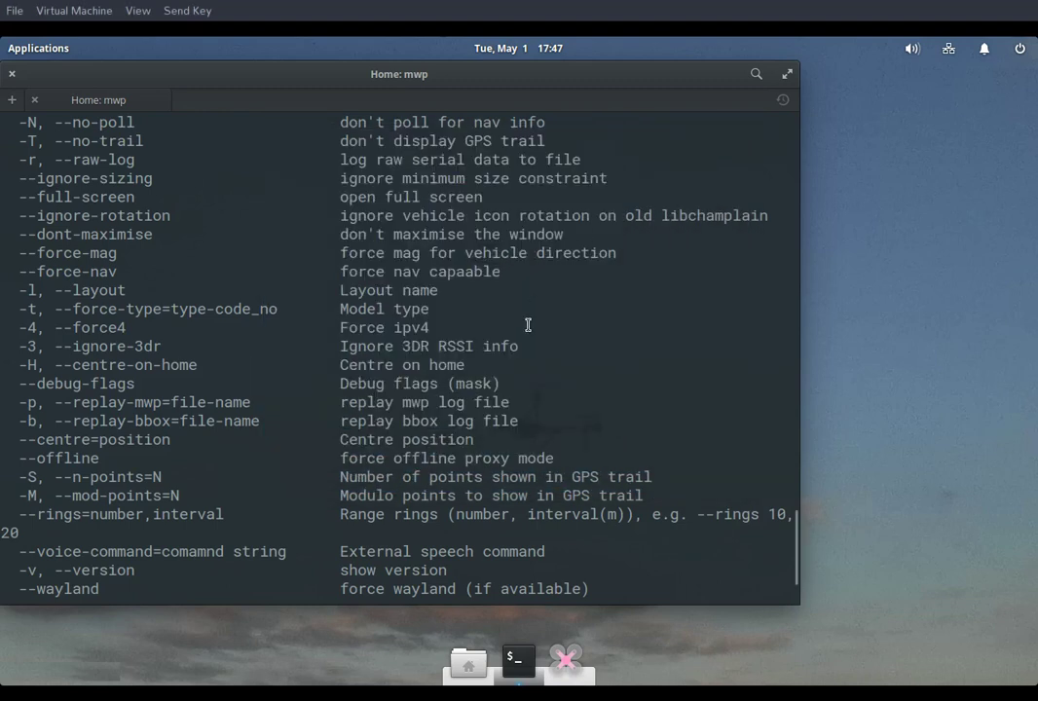
- Start writing a new options file .config/mwp/cmdopts from terminal input with cat
{"action": "type", "text": "cat > .config/mwp"}
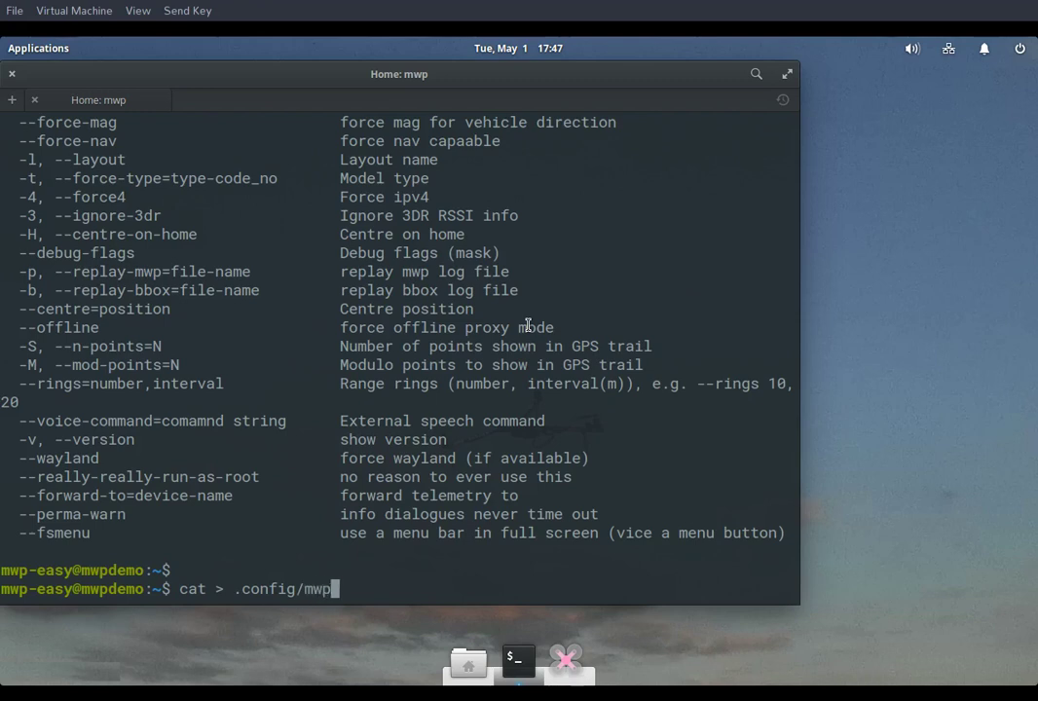
{"action": "type", "text": "/cmd"}
{"action": "type", "text": "c"}
{"action": "type", "text": "pt"}
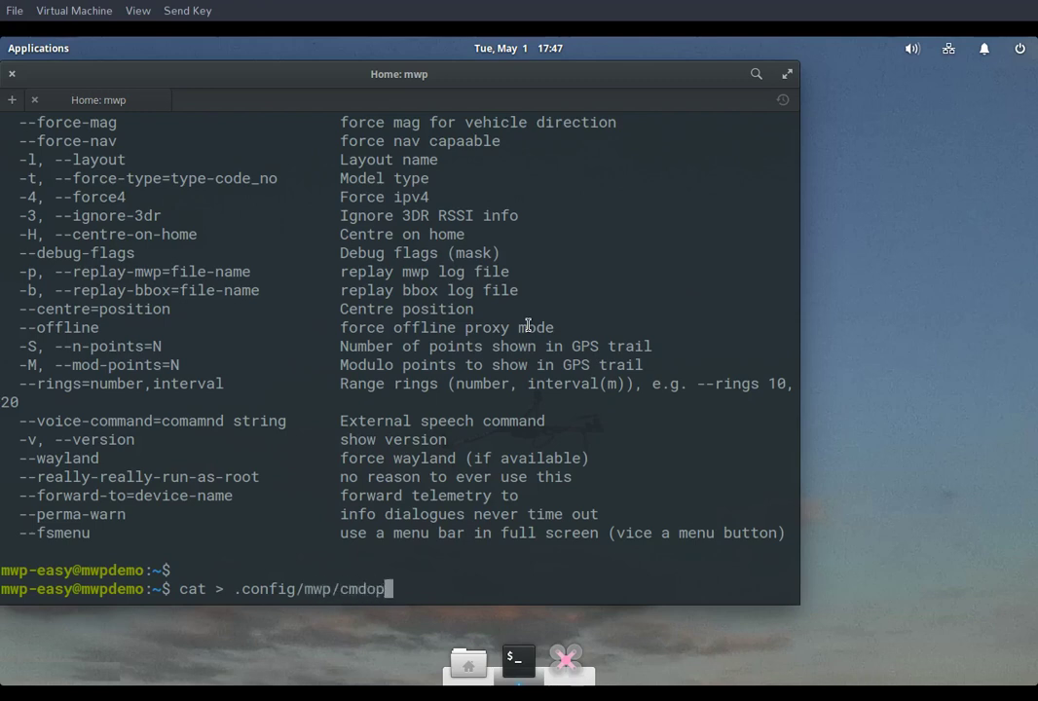
{"action": "key", "text": "Return"}
{"action": "key", "text": "ctrl+c"}
{"action": "key", "text": "Up"}
{"action": "type", "text": "s"}
{"action": "key", "text": "Return"}
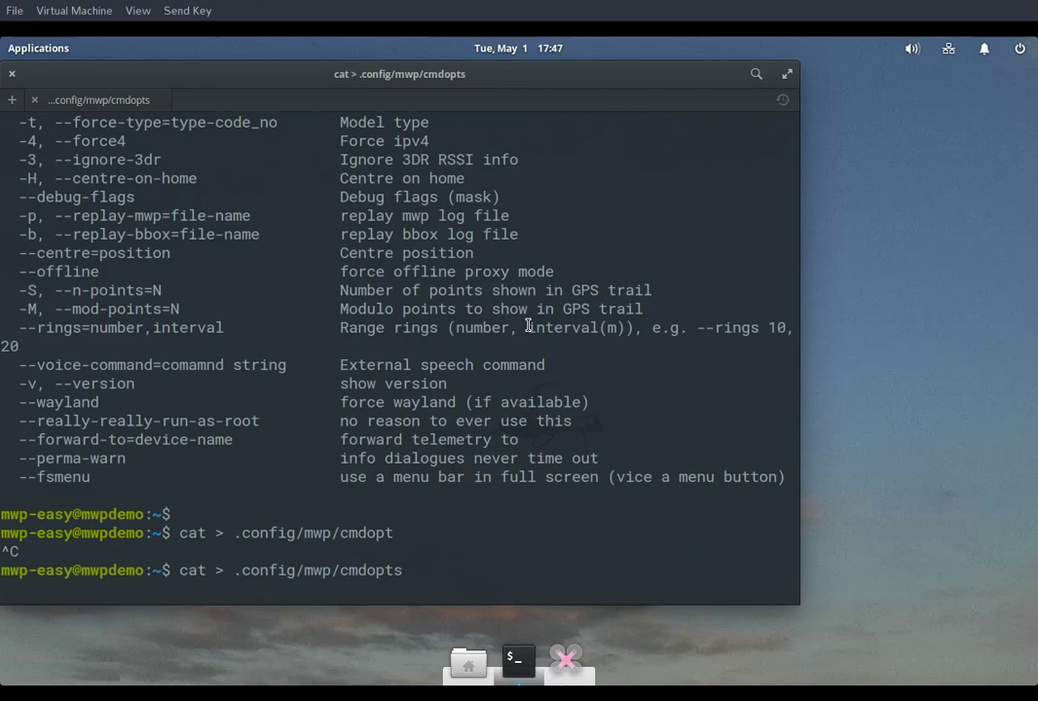
- Copy --rings= from the help output into the cmdopts file, complete it as --rings=10,10 and end the file
{"action": "scroll", "coordinate": [200, 262], "scroll_direction": "up", "scroll_amount": 7}
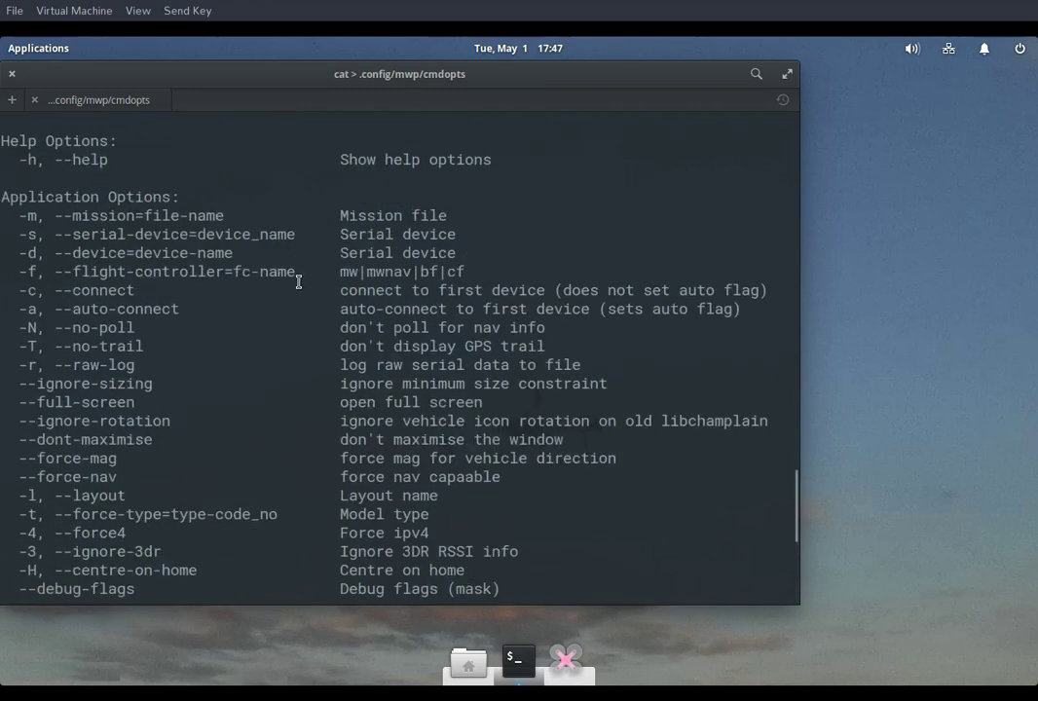
{"action": "scroll", "coordinate": [299, 282], "scroll_direction": "down", "scroll_amount": 1}
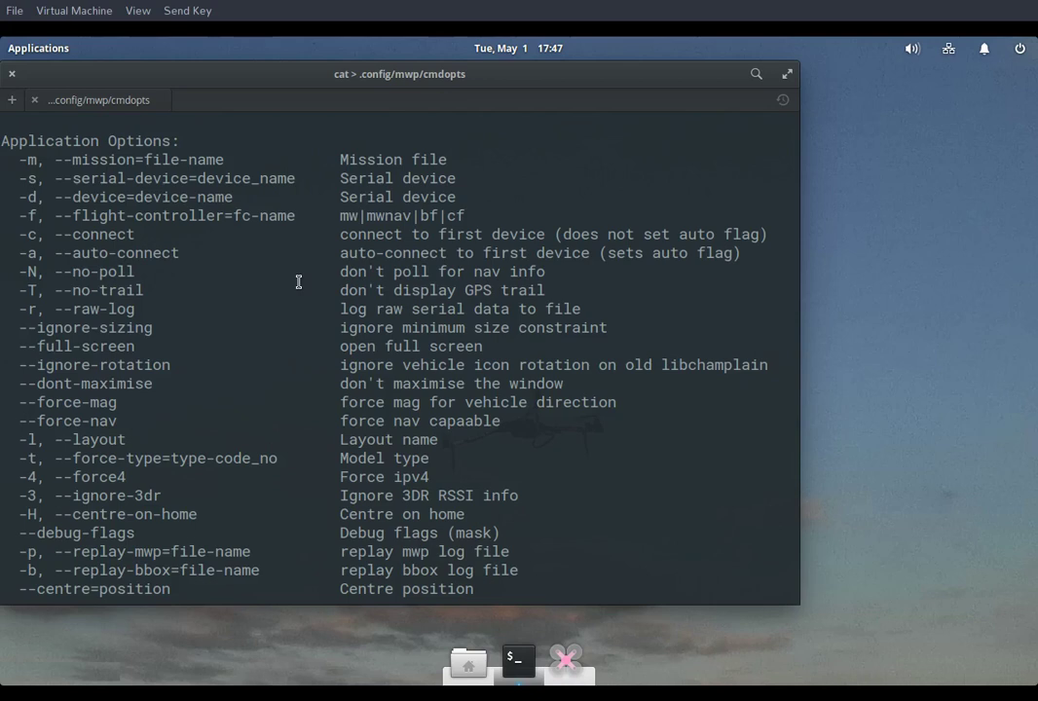
{"action": "scroll", "coordinate": [299, 282], "scroll_direction": "down", "scroll_amount": 2}
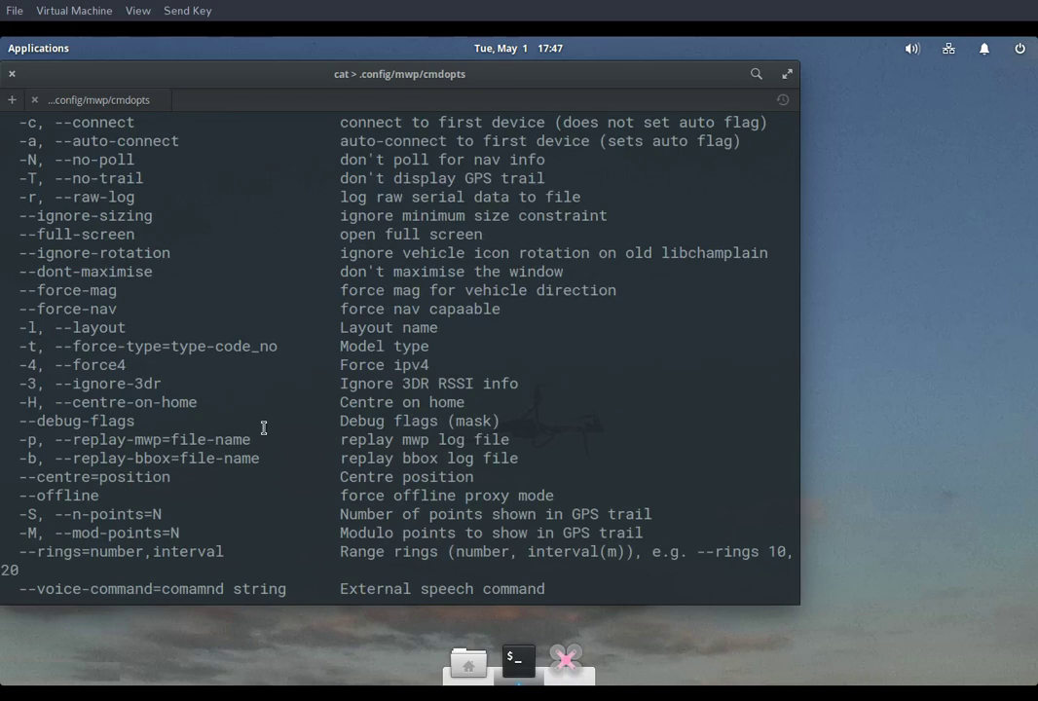
{"action": "scroll", "coordinate": [242, 376], "scroll_direction": "down", "scroll_amount": 1}
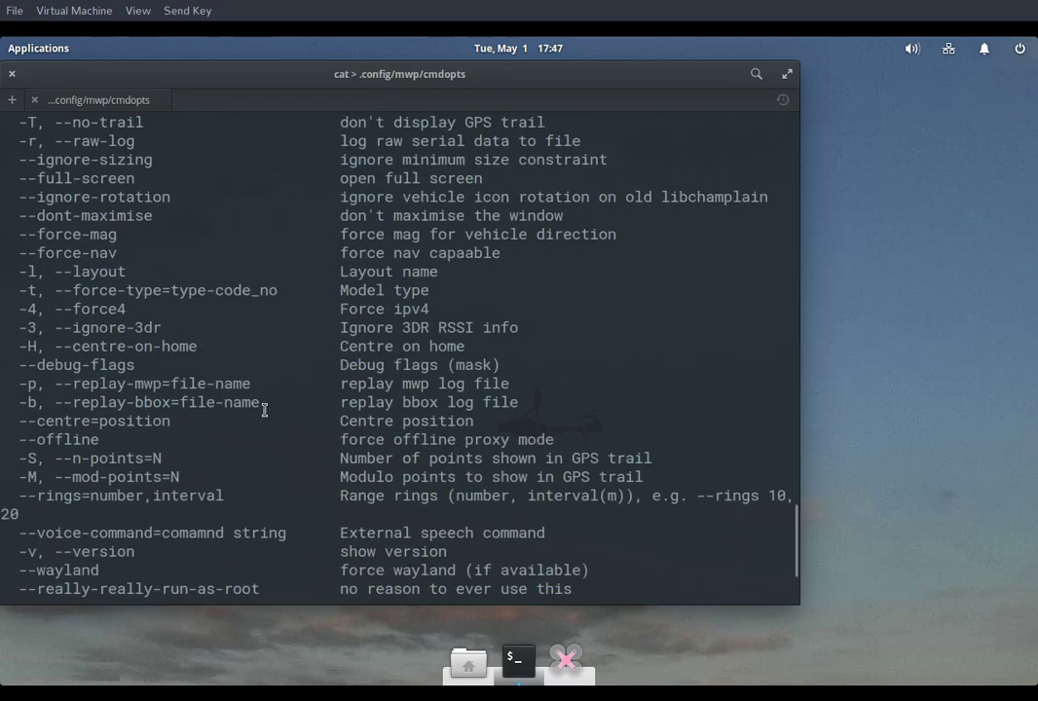
{"action": "left_click_drag", "start_coordinate": [14, 498], "coordinate": [91, 498]}
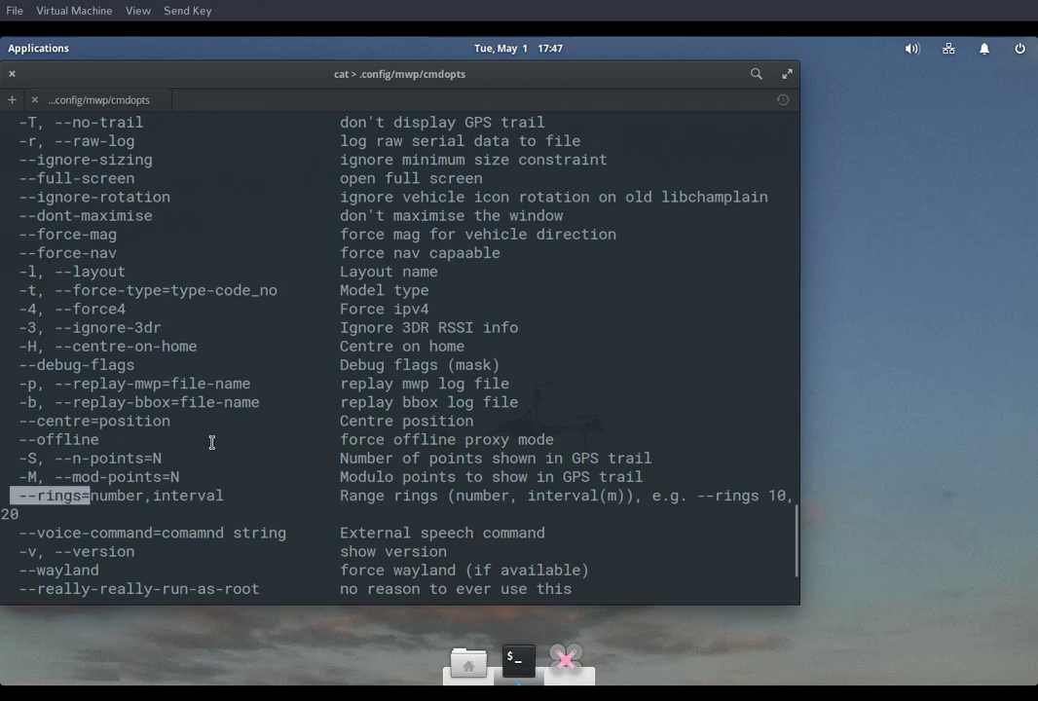
{"action": "scroll", "coordinate": [208, 444], "scroll_direction": "down", "scroll_amount": 3}
{"action": "middle_click", "coordinate": [212, 443]}
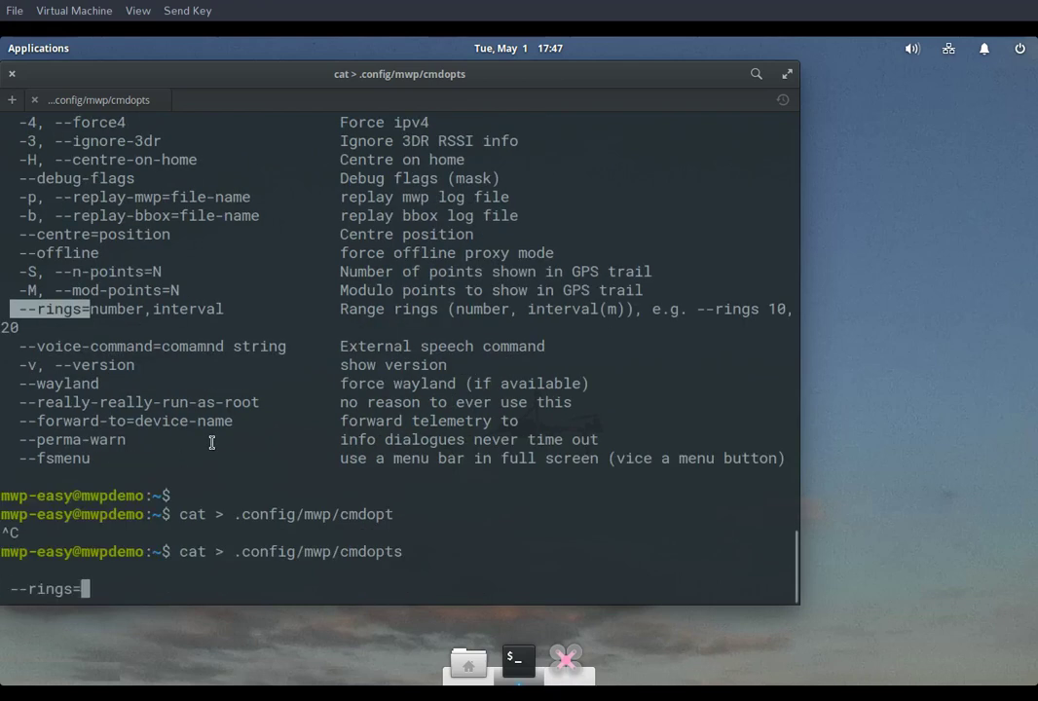
{"action": "type", "text": "10,10"}
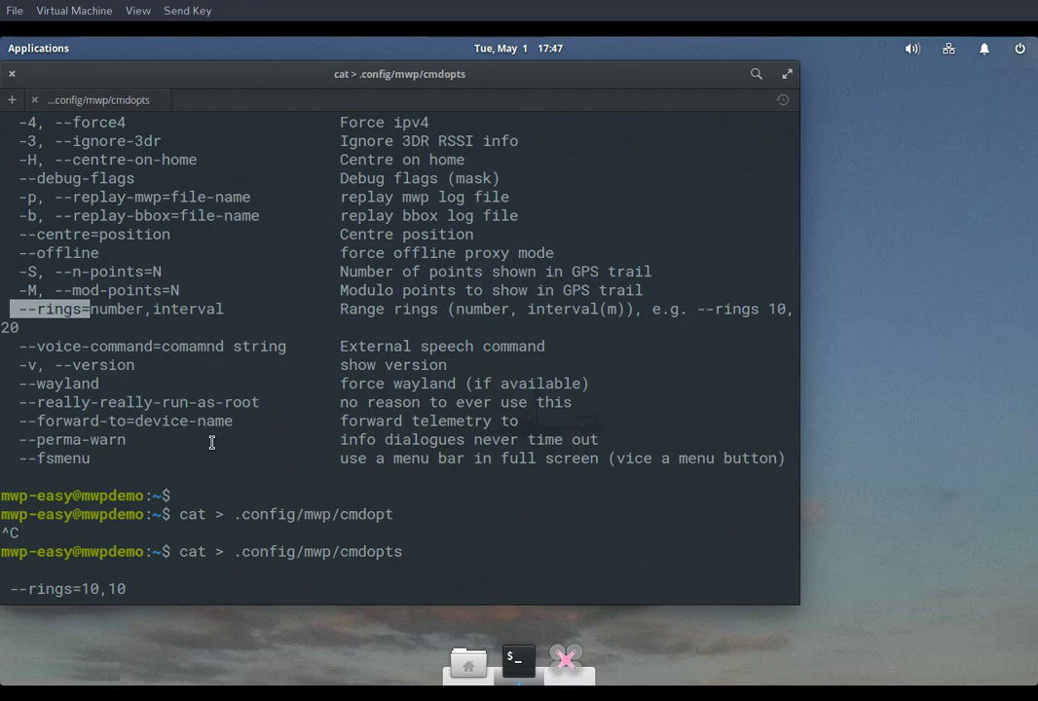
{"action": "key", "text": "Return"}
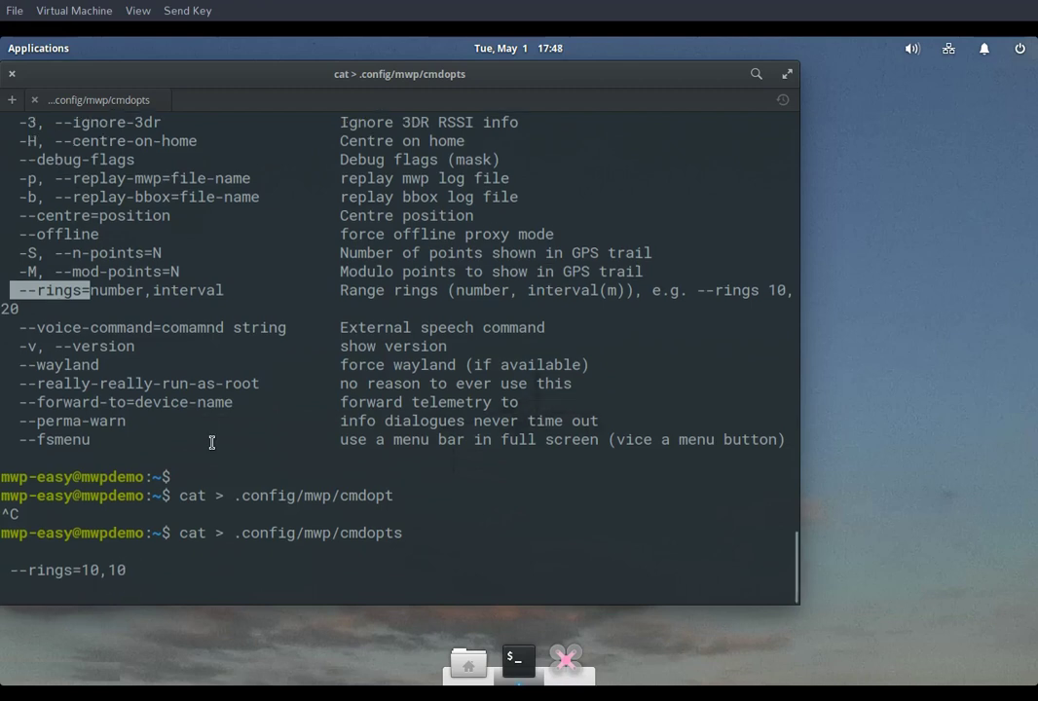
{"action": "key", "text": "ctrl+d"}
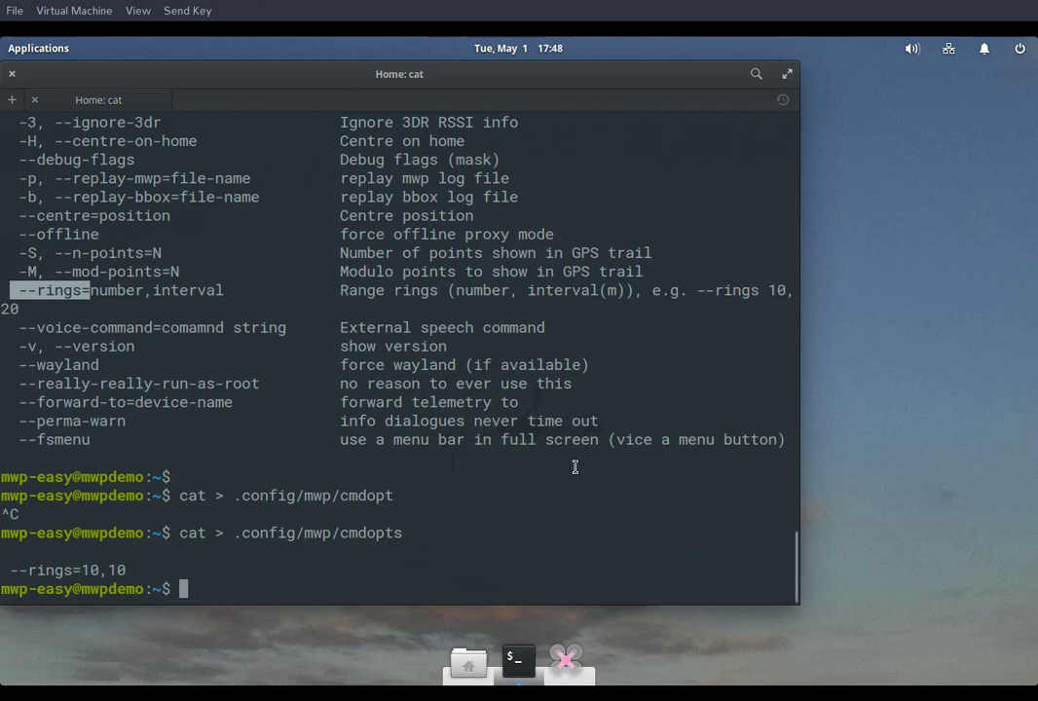
- Launch mwp, load the mwp log mwp_2018-03-11_141356.log from the home folder and close the flight summary
{"action": "left_click", "coordinate": [574, 667]}
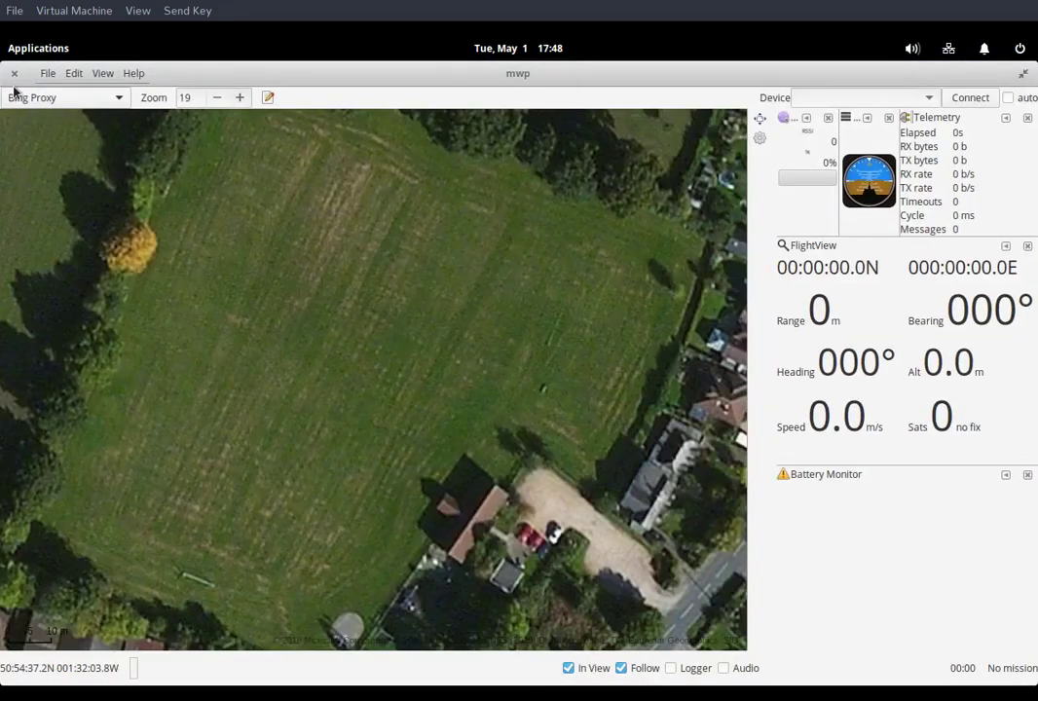
{"action": "left_click", "coordinate": [48, 74]}
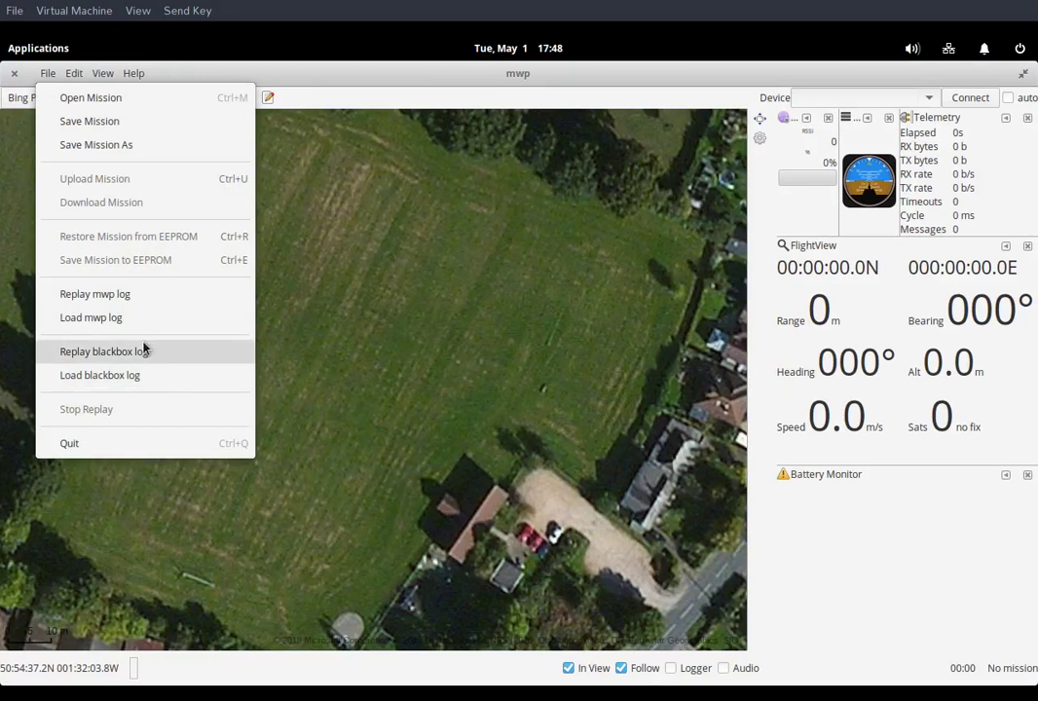
{"action": "left_click", "coordinate": [141, 323]}
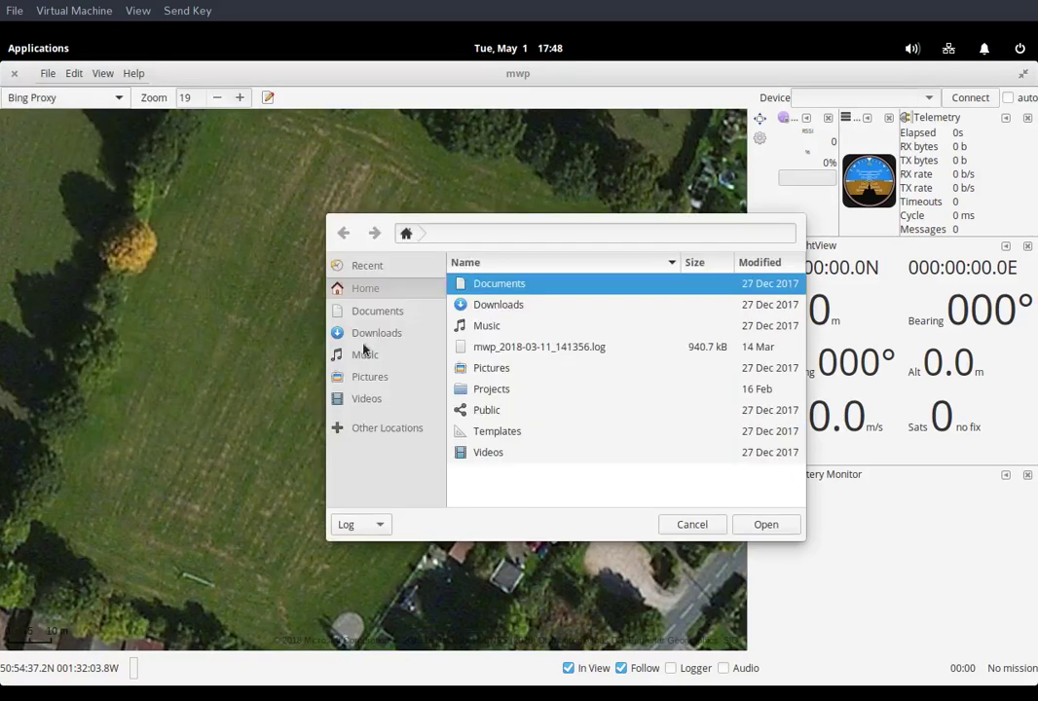
{"action": "left_click", "coordinate": [561, 348]}
{"action": "left_click", "coordinate": [761, 533]}
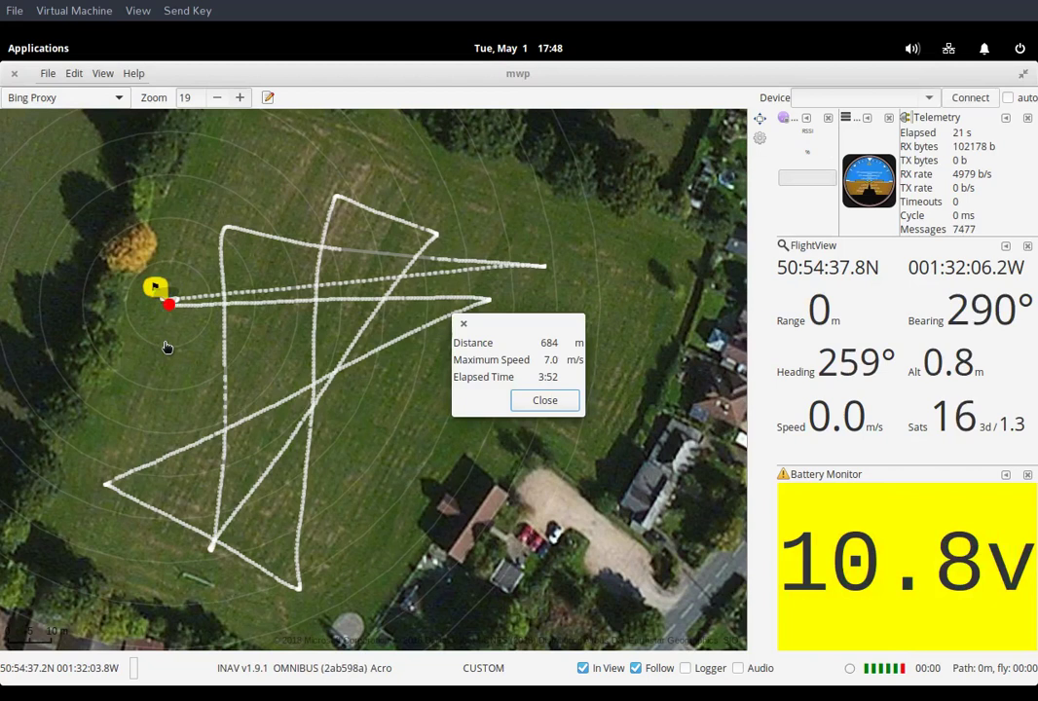
{"action": "left_click", "coordinate": [541, 398]}
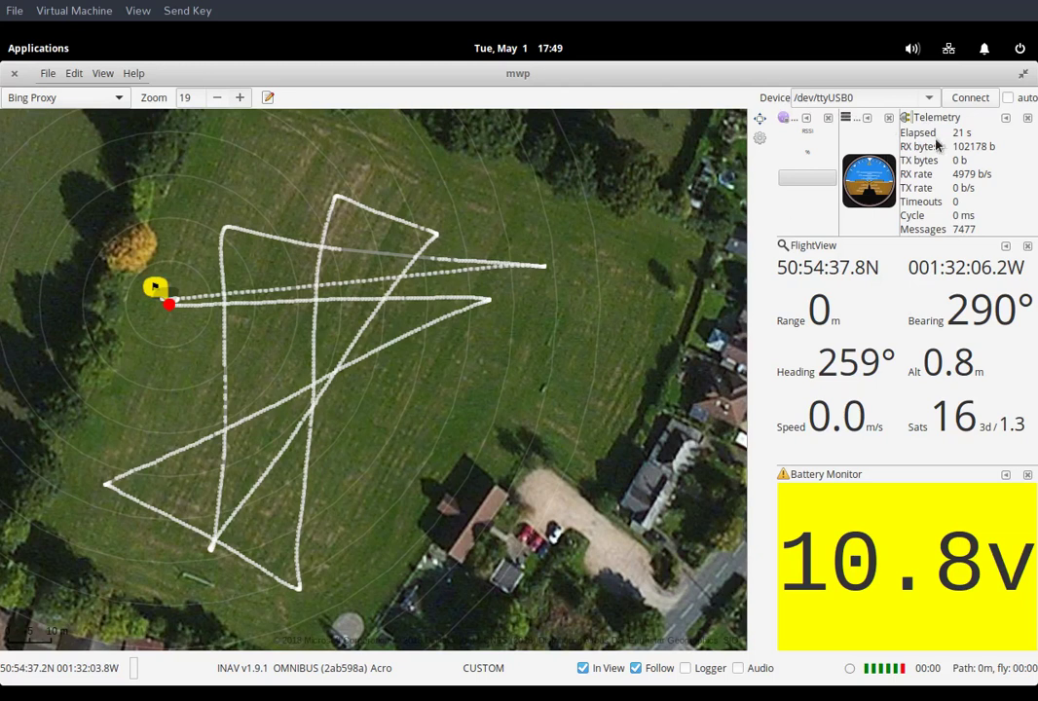
- Try to connect to the serial device /dev/ttyUSB0, dismiss the message and quit mwp
{"action": "left_click", "coordinate": [974, 104]}
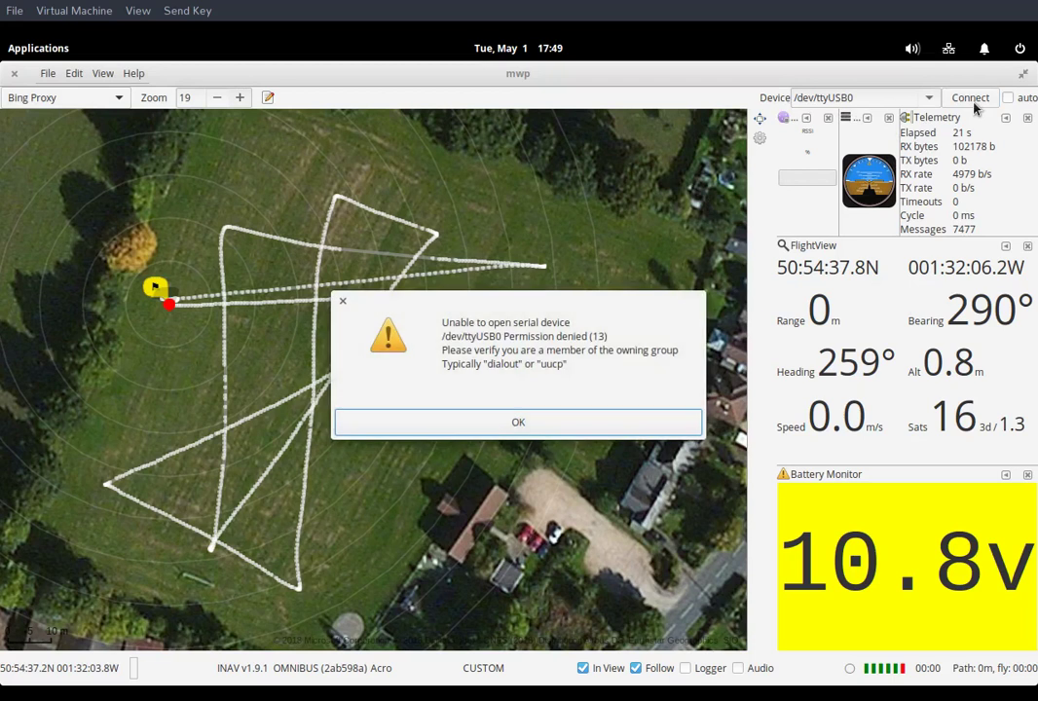
{"action": "left_click", "coordinate": [568, 428]}
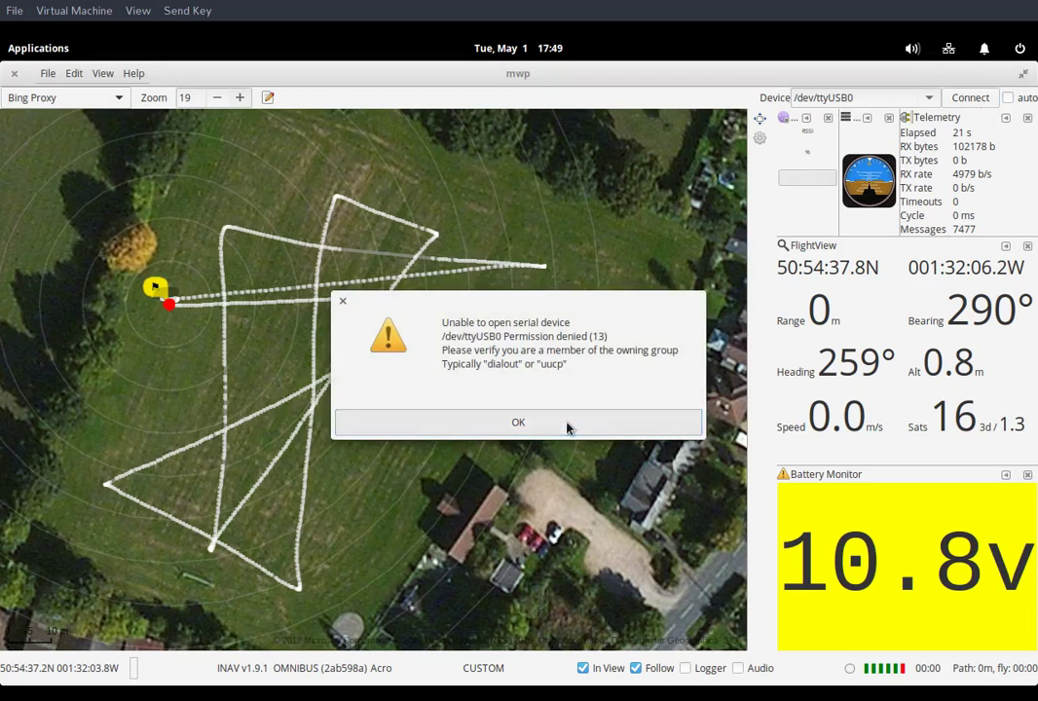
{"action": "left_click", "coordinate": [48, 74]}
{"action": "left_click", "coordinate": [135, 440]}
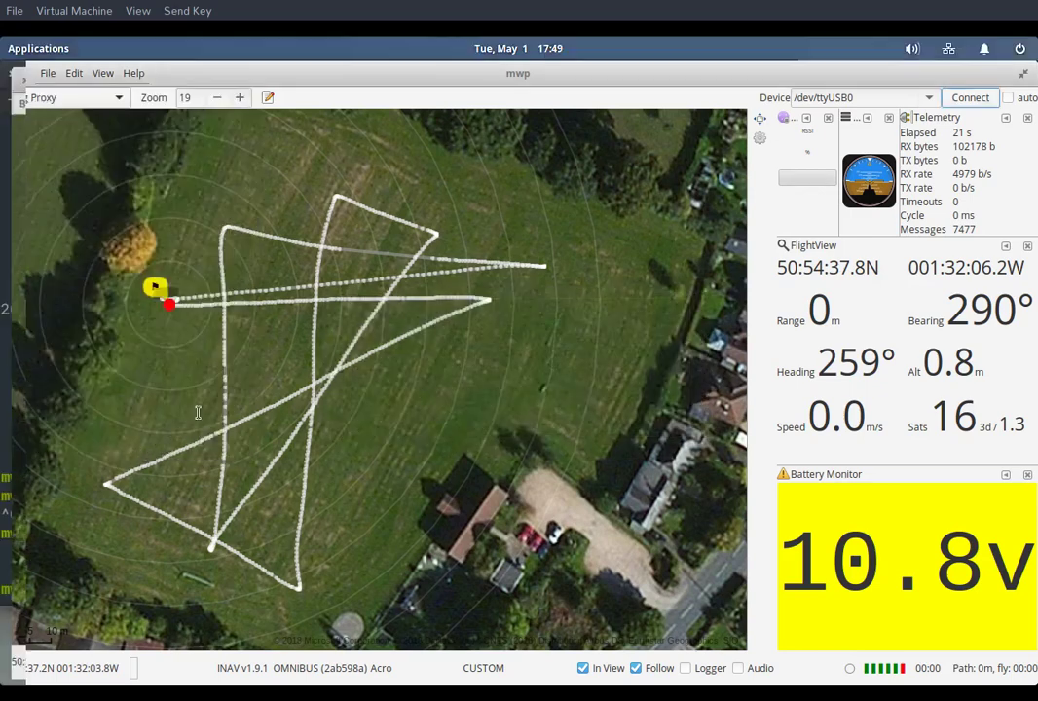
- Add the current user to the dialout group by running sudo usermod -aG dialout $USER in the terminal
{"action": "type", "text": "sud"}
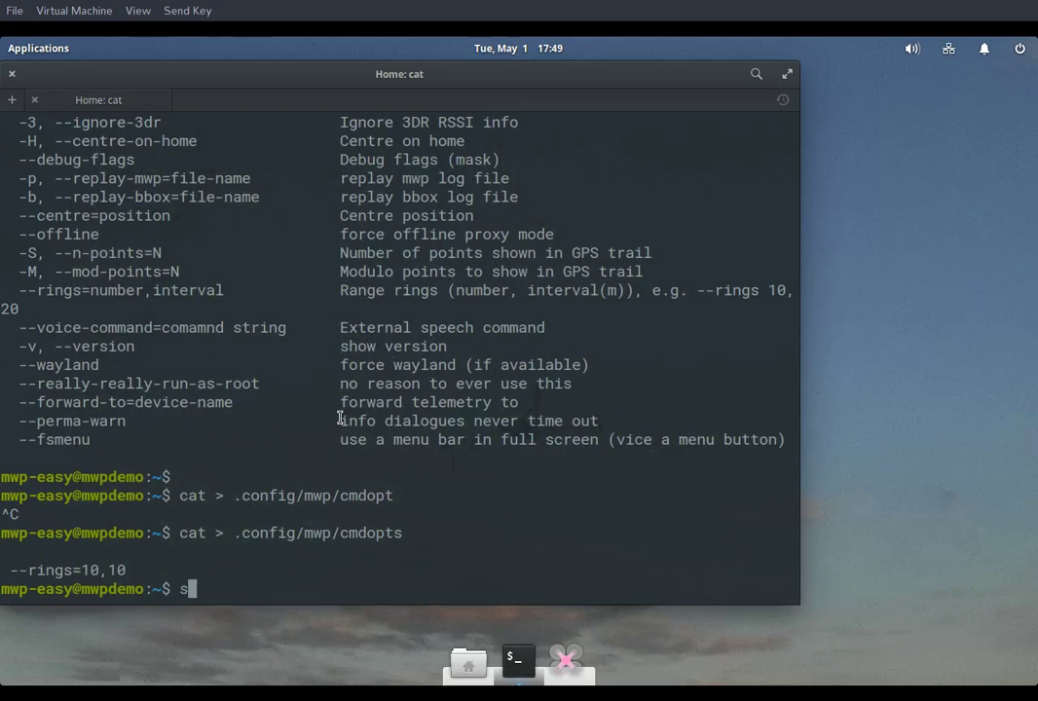
{"action": "type", "text": "o usermod "}
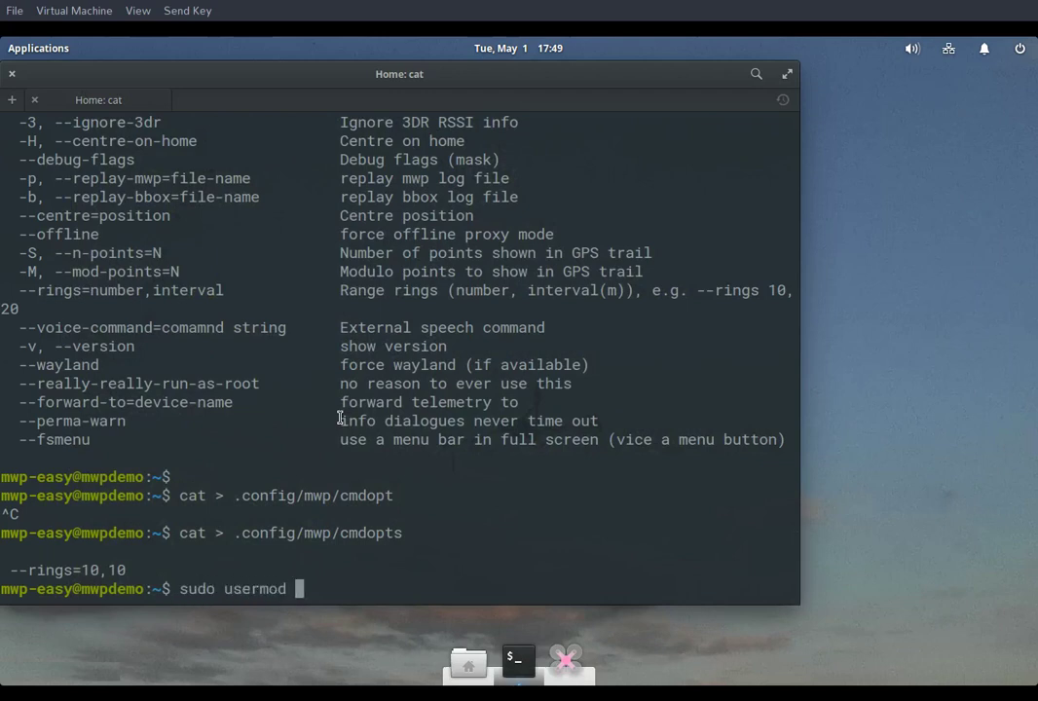
{"action": "type", "text": "-a"}
{"action": "type", "text": "G dia"}
{"action": "type", "text": "ou"}
{"action": "key", "text": "BackSpace"}
{"action": "key", "text": "BackSpace"}
{"action": "type", "text": "l"}
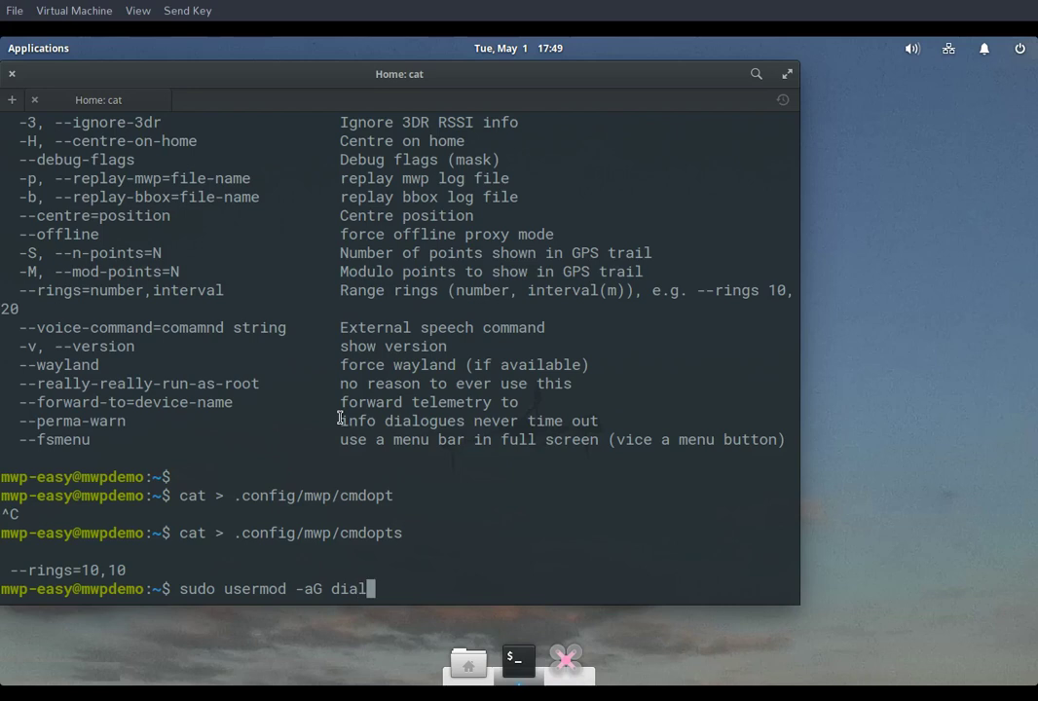
{"action": "type", "text": "out $USER"}
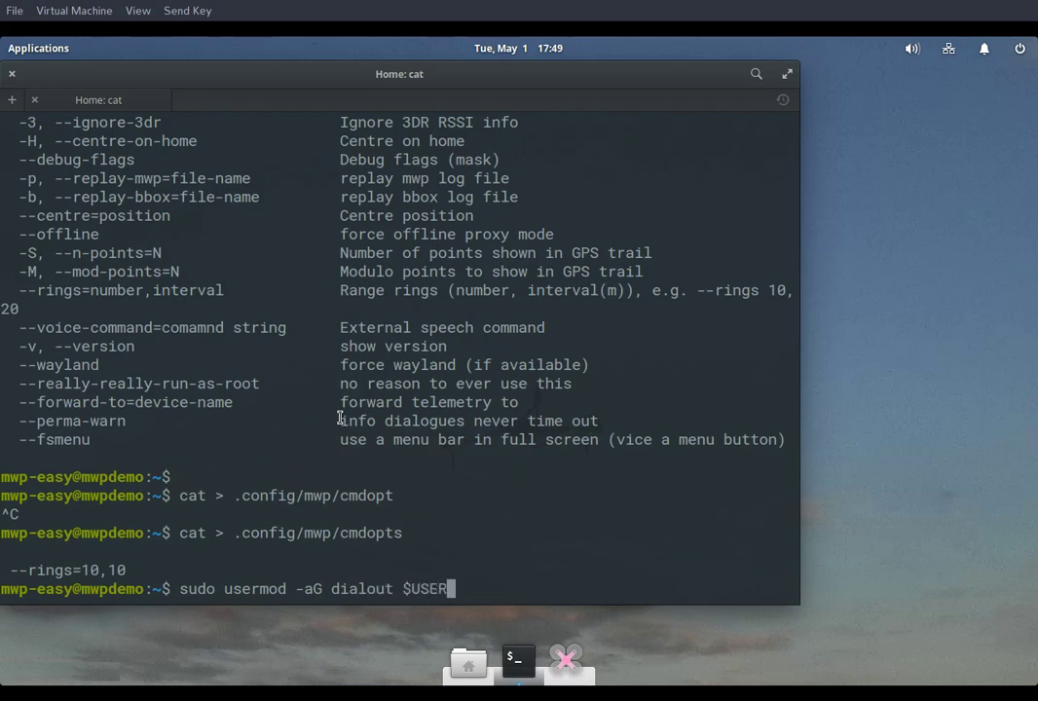
{"action": "key", "text": "Return"}
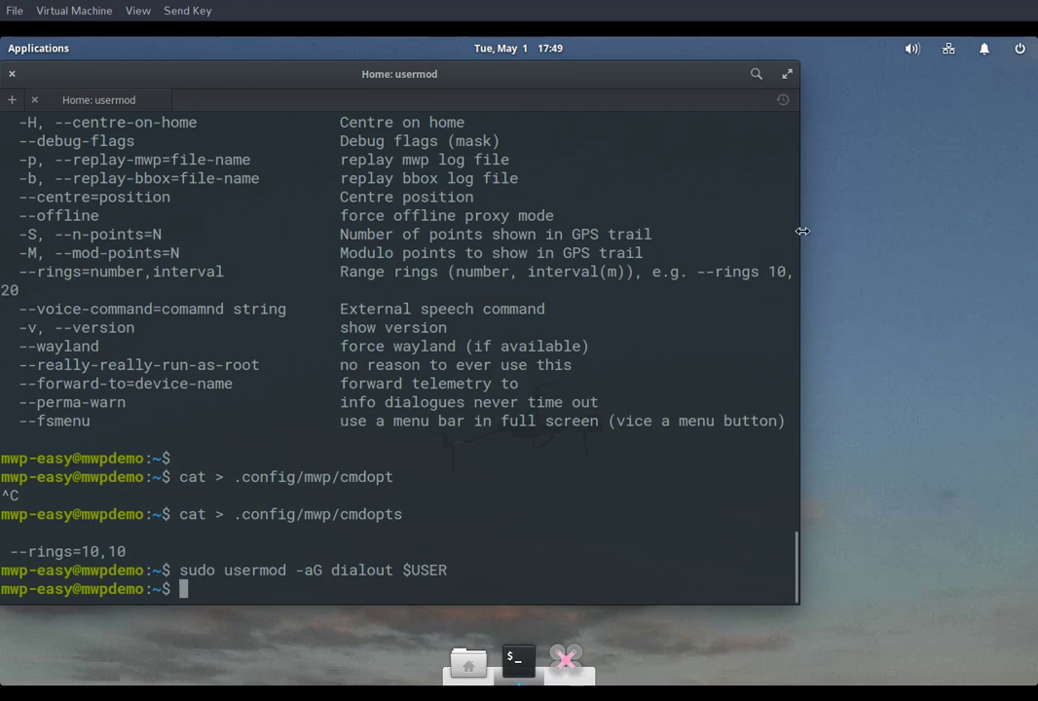
- Log out of the desktop session and log back in to the mwptools account with the account password
{"action": "left_click", "coordinate": [1019, 50]}
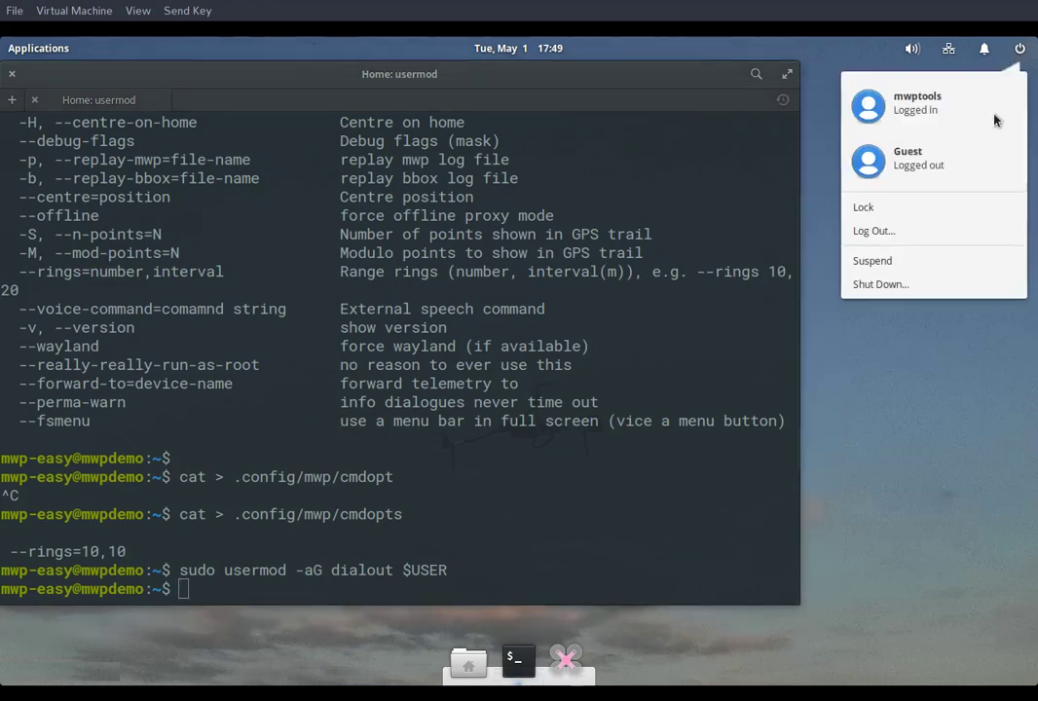
{"action": "left_click", "coordinate": [950, 227]}
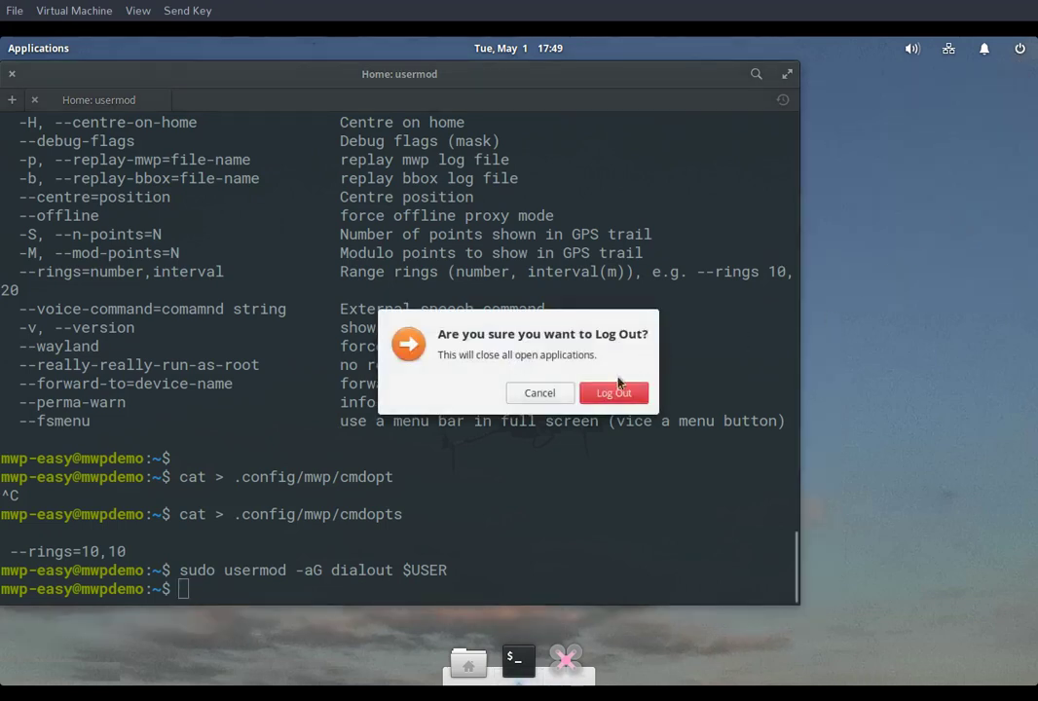
{"action": "left_click", "coordinate": [615, 393]}
{"action": "left_click", "coordinate": [390, 282]}
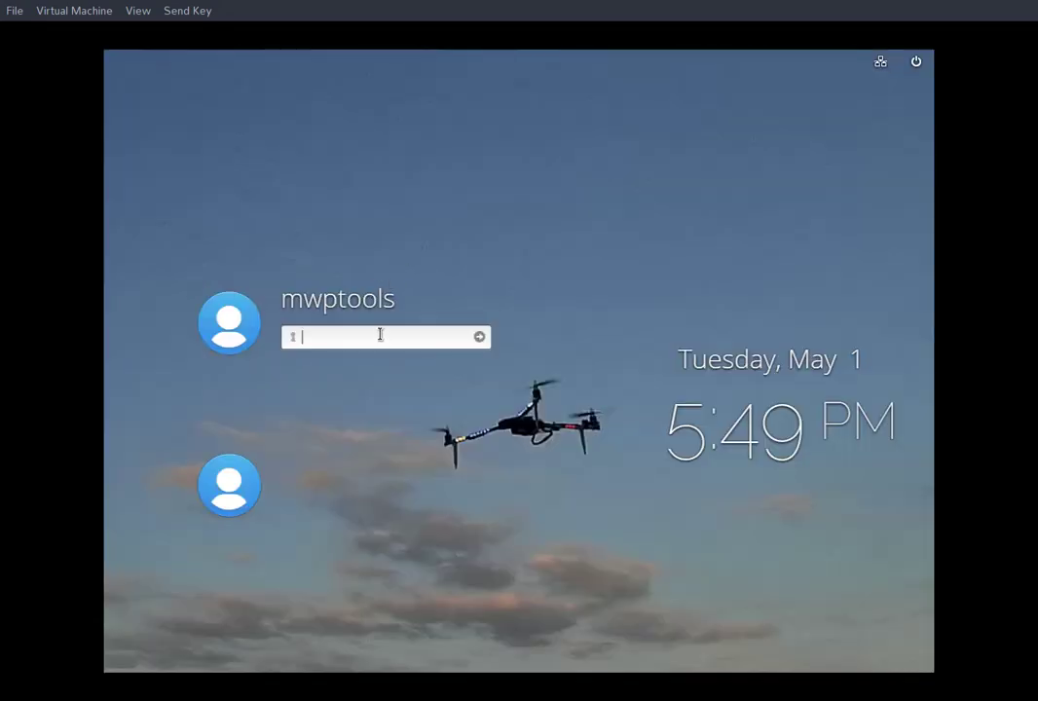
{"action": "type", "text": "•••••••"}
{"action": "key", "text": "Return"}
{"action": "type", "text": "•••••••"}
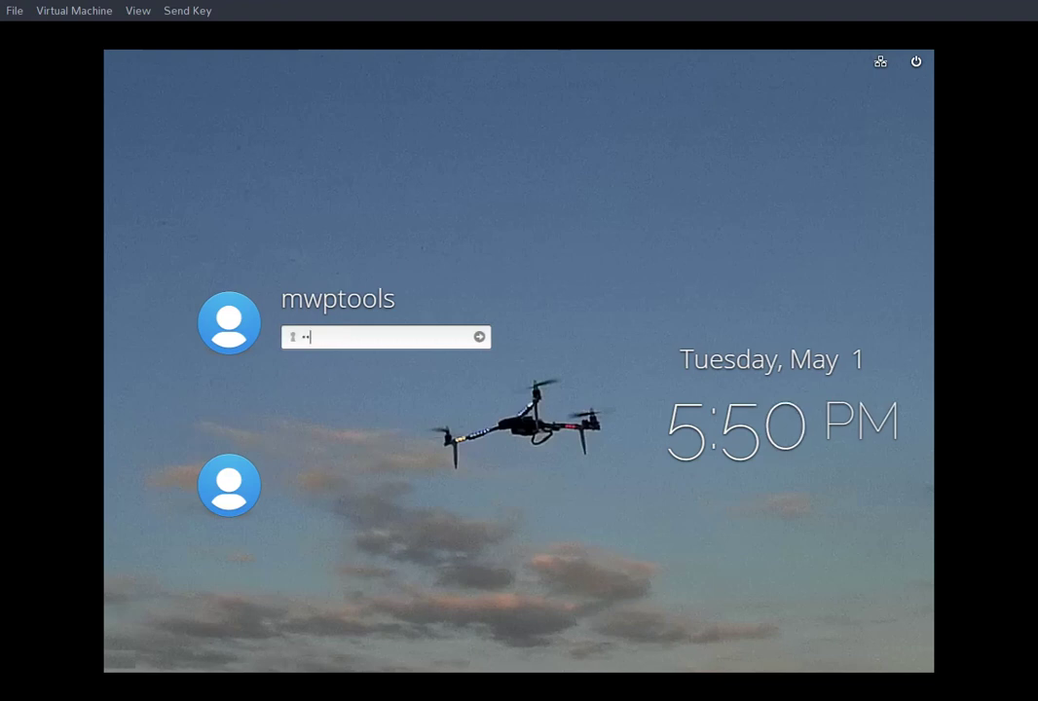
{"action": "key", "text": "Return"}
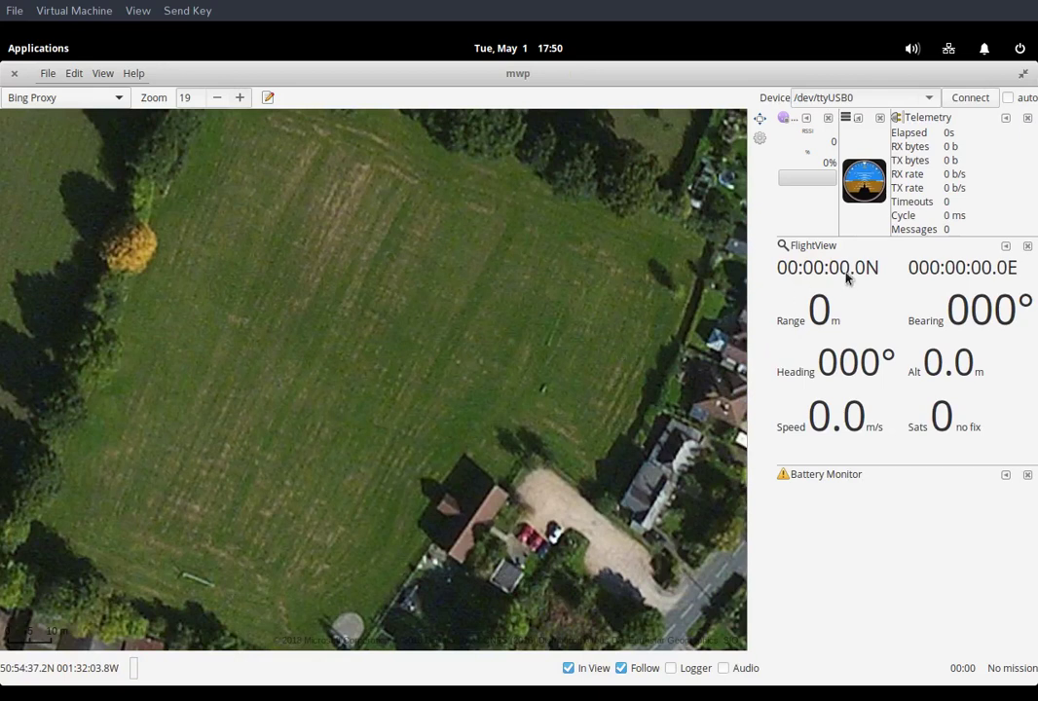
- Widen mwp's Artificial Horizon panel and connect to the serial device /dev/ttyUSB0
{"action": "left_click_drag", "start_coordinate": [889, 217], "coordinate": [957, 216]}
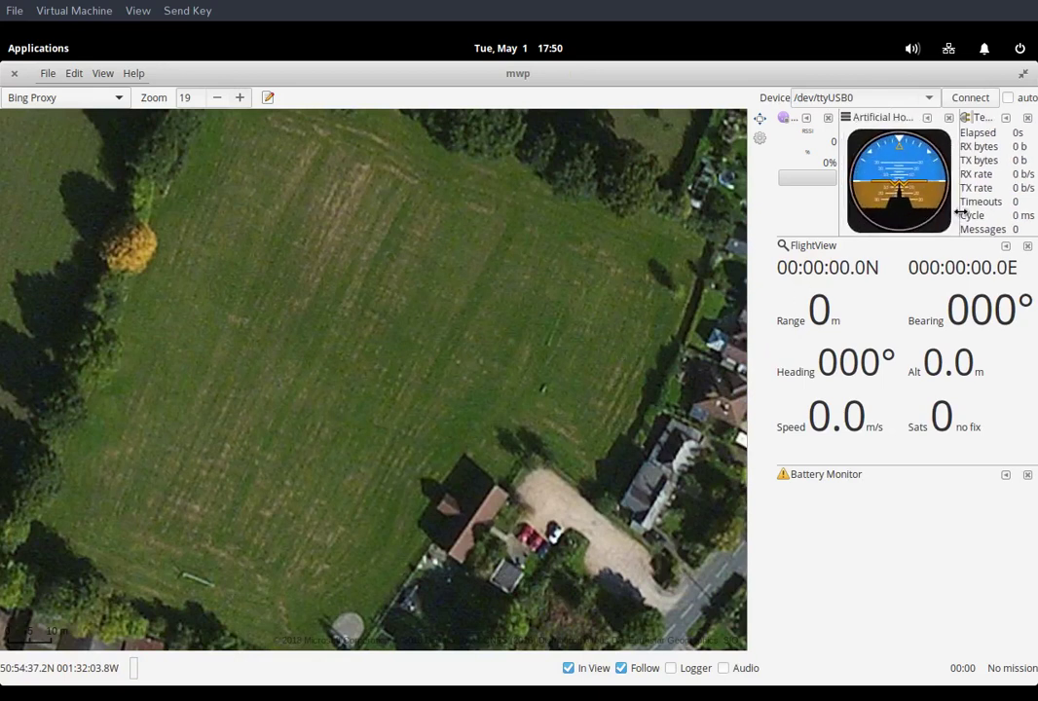
{"action": "left_click", "coordinate": [979, 98]}
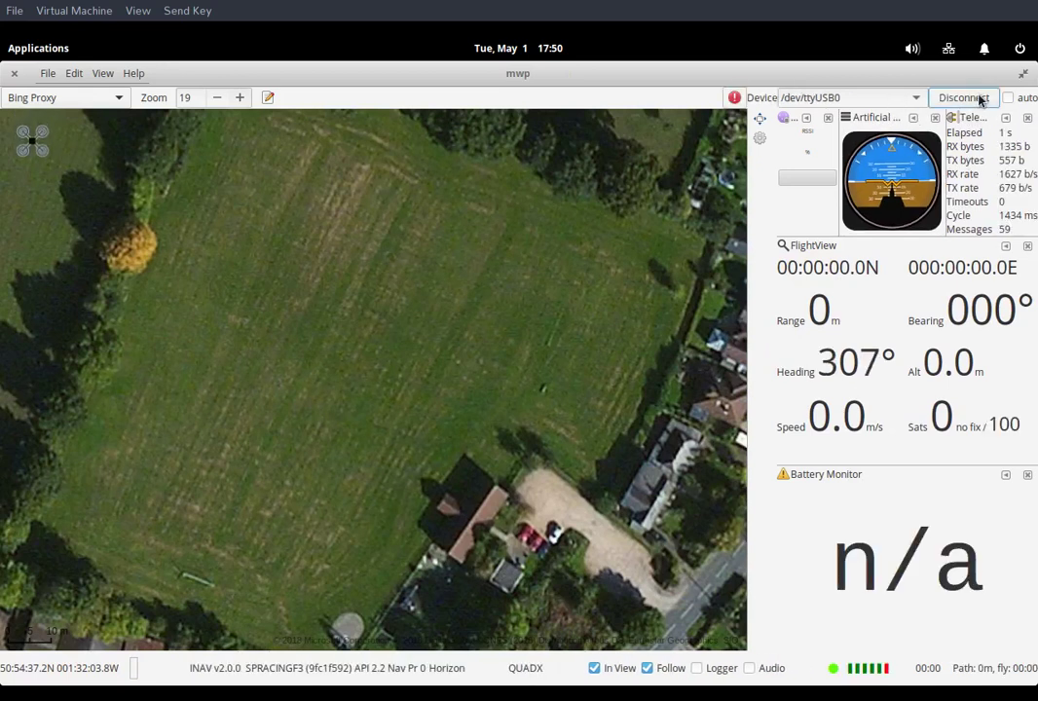
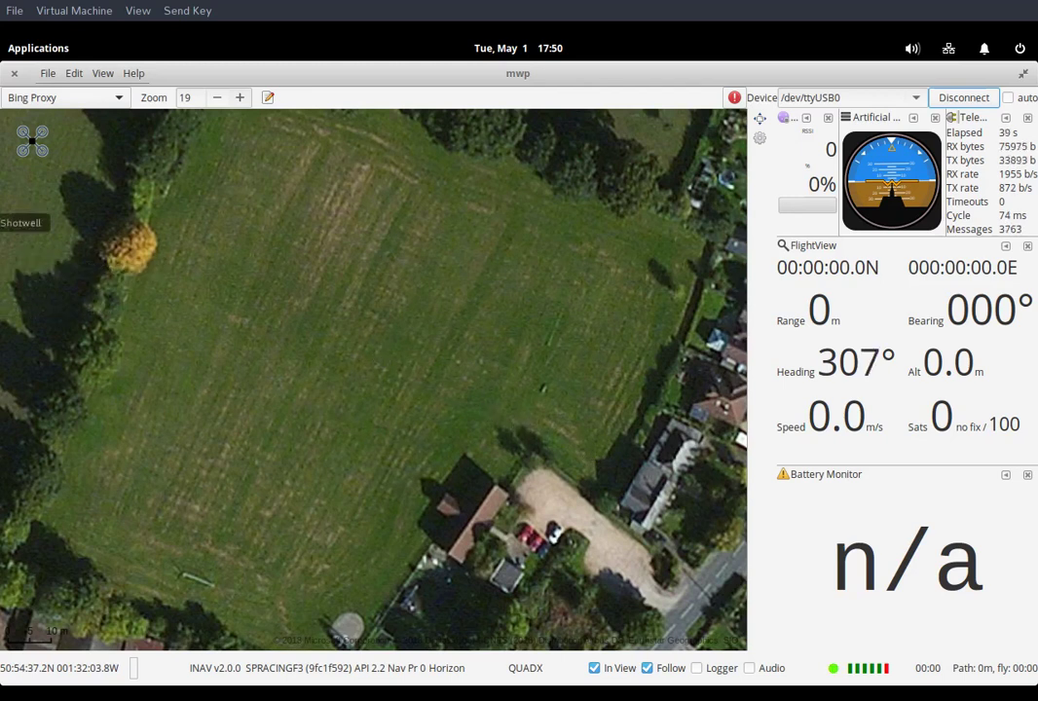
{"action": "left_click", "coordinate": [7, 86]}
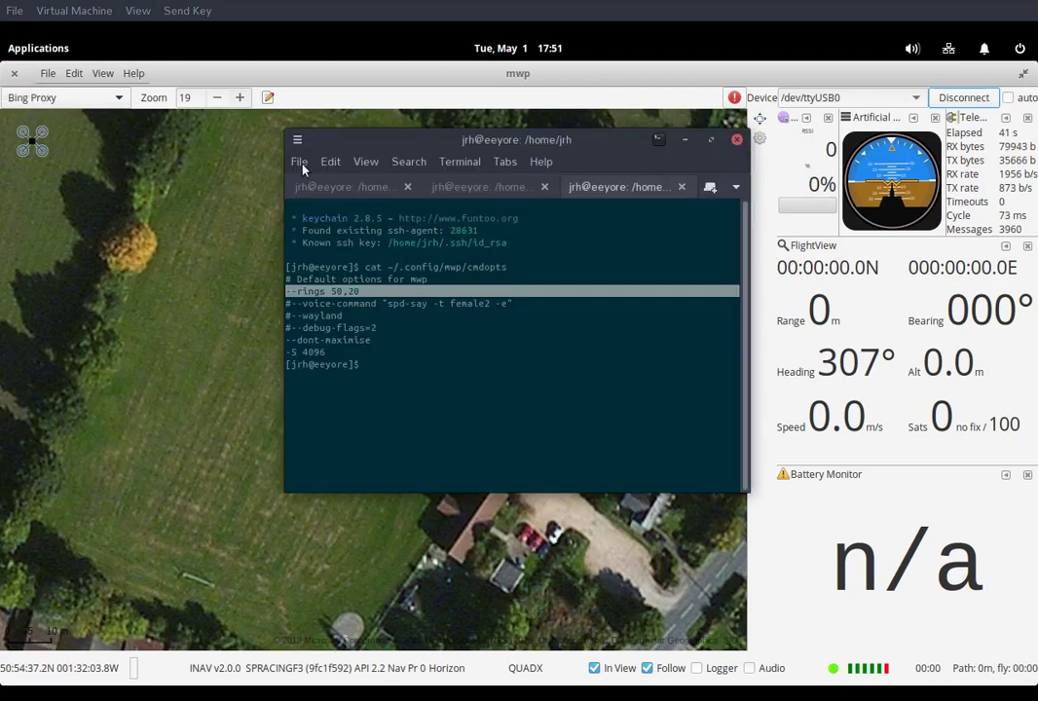
{"action": "left_click_drag", "start_coordinate": [305, 147], "coordinate": [588, 313]}
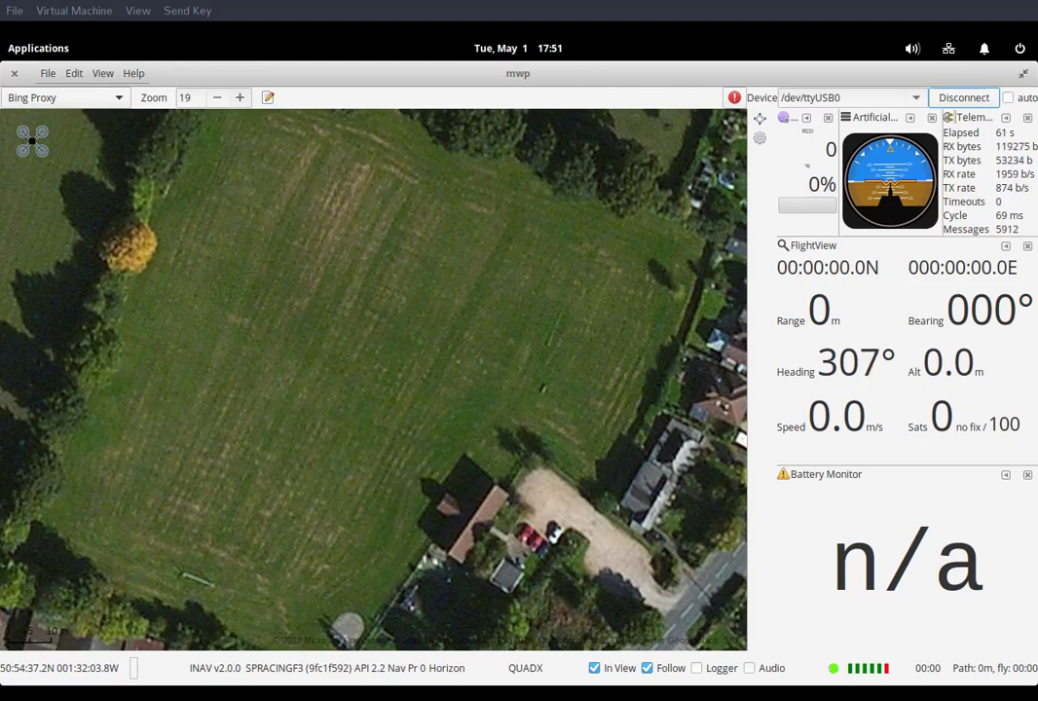
- Quit mwp, relaunch it to move and close the floating Mission Editor window, and quit mwp again
{"action": "left_click", "coordinate": [14, 73]}
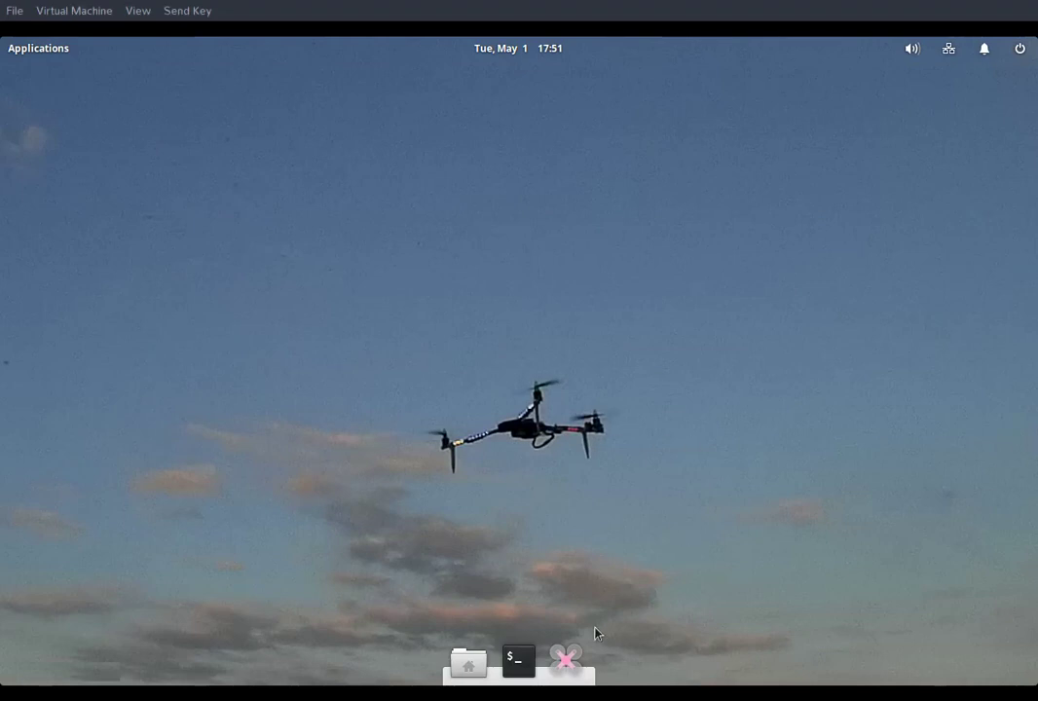
{"action": "left_click", "coordinate": [567, 661]}
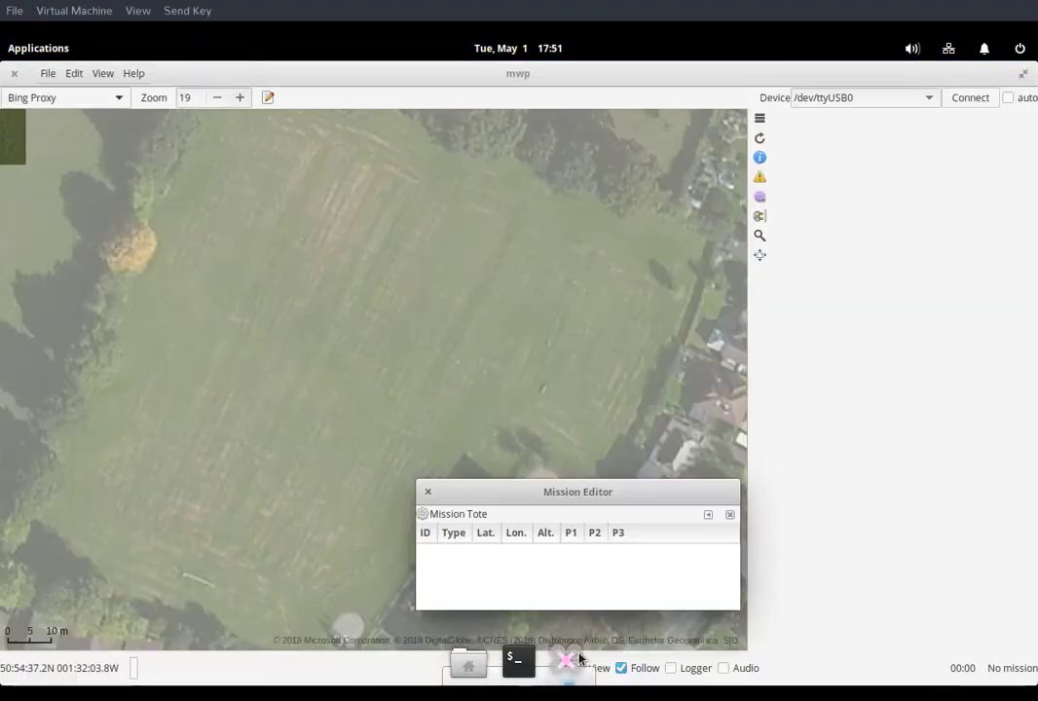
{"action": "left_click_drag", "start_coordinate": [651, 495], "coordinate": [522, 281]}
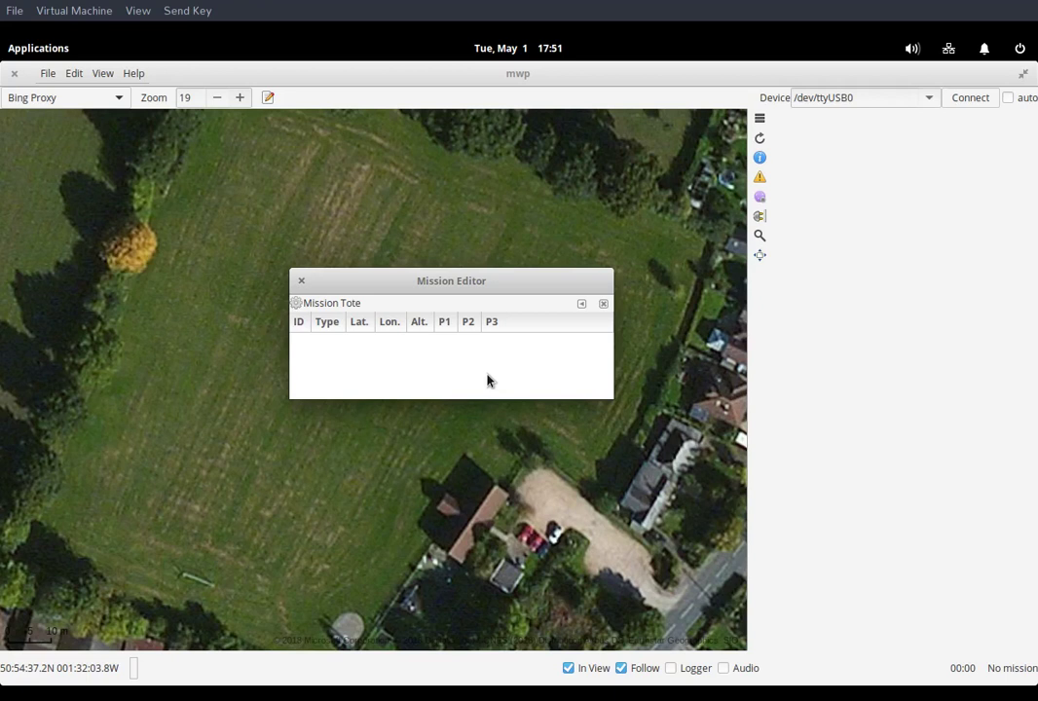
{"action": "left_click", "coordinate": [301, 280]}
{"action": "left_click", "coordinate": [14, 75]}
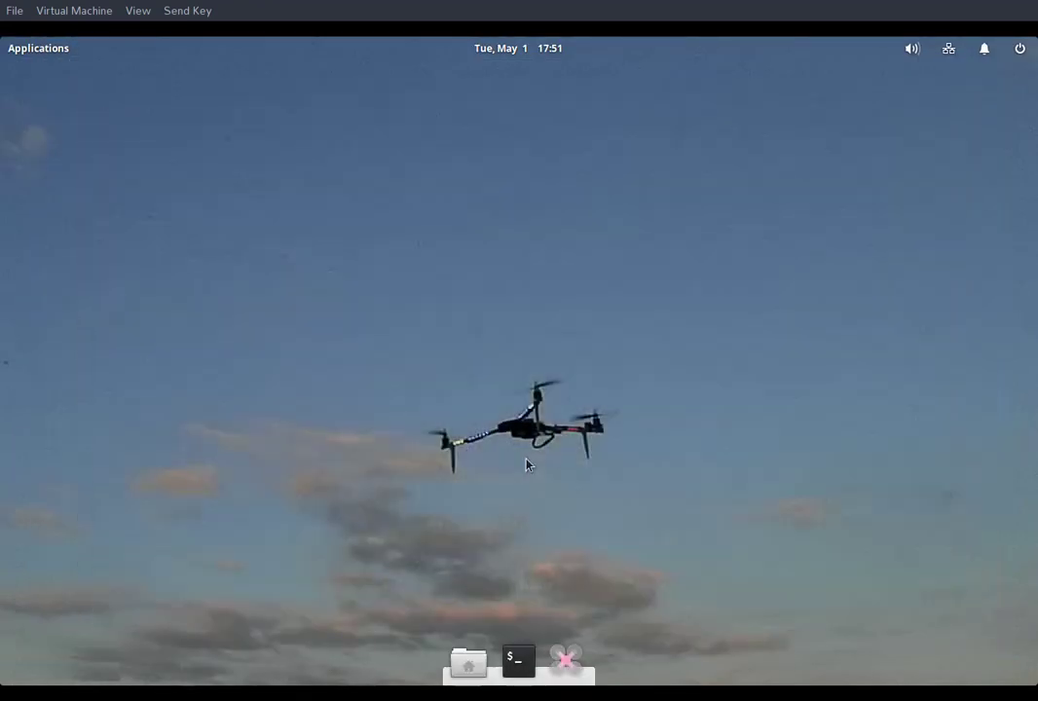
- Open a terminal and change to the Projects/mwptools directory
{"action": "left_click", "coordinate": [518, 659]}
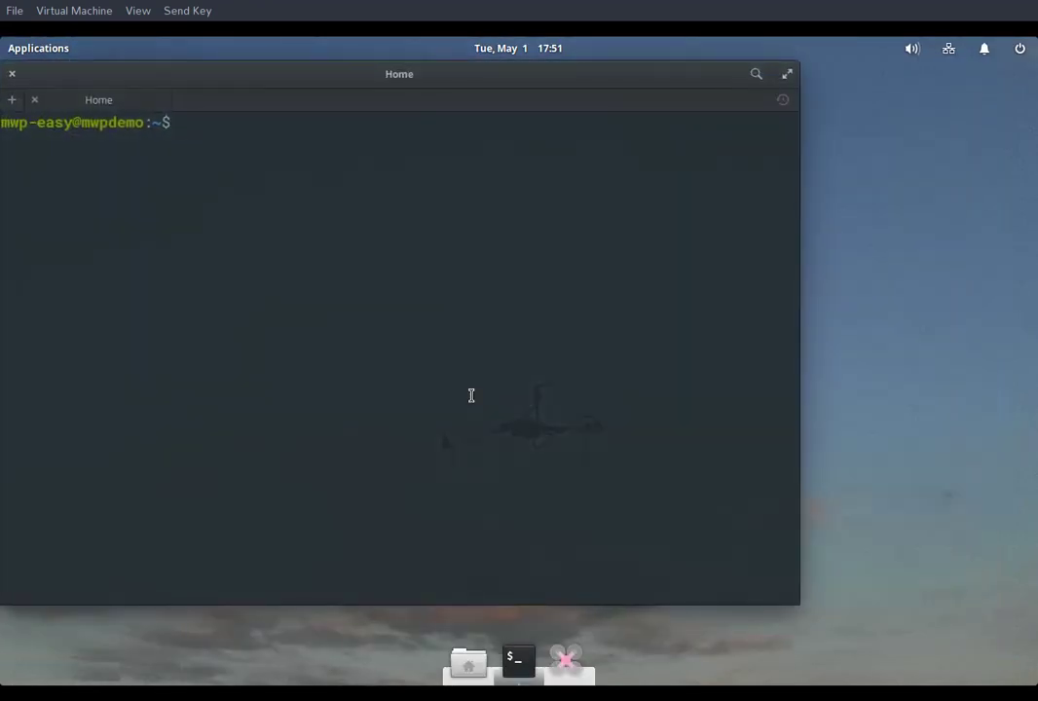
{"action": "type", "text": "cd Pr"}
{"action": "key", "text": "Tab"}
{"action": "type", "text": "m"}
{"action": "key", "text": "Tab"}
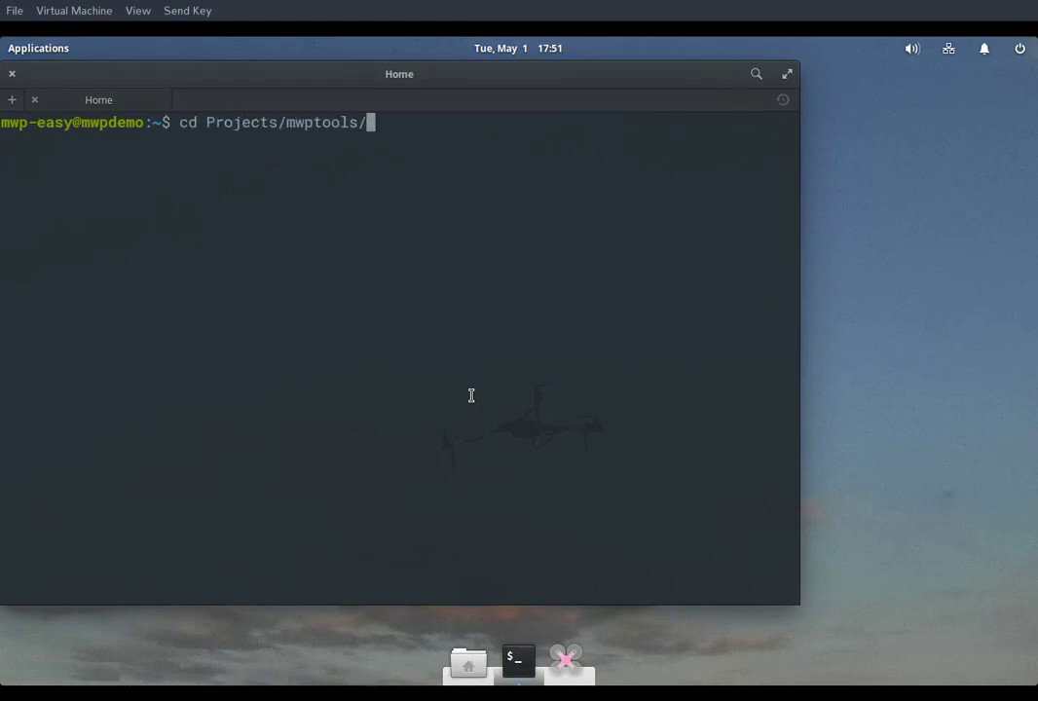
{"action": "key", "text": "Return"}
- Update, build and install mwptools by running git pull && make && sudo make install
{"action": "type", "text": "git puk"}
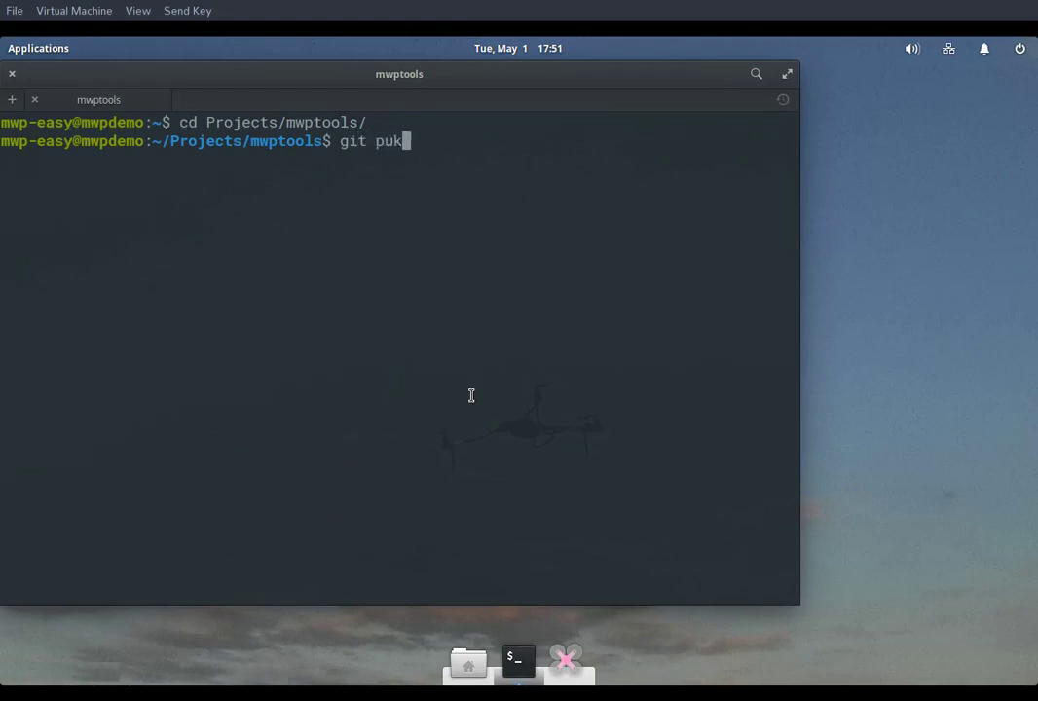
{"action": "key", "text": "BackSpace"}
{"action": "type", "text": "ll "}
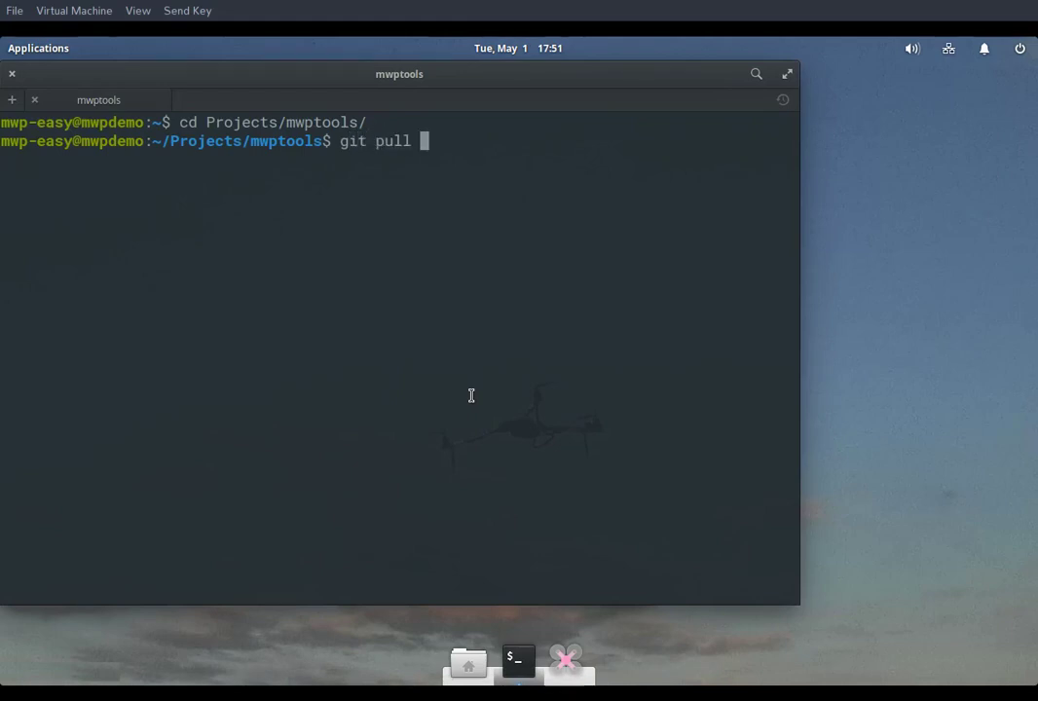
{"action": "type", "text": "&& make "}
{"action": "type", "text": "&&"}
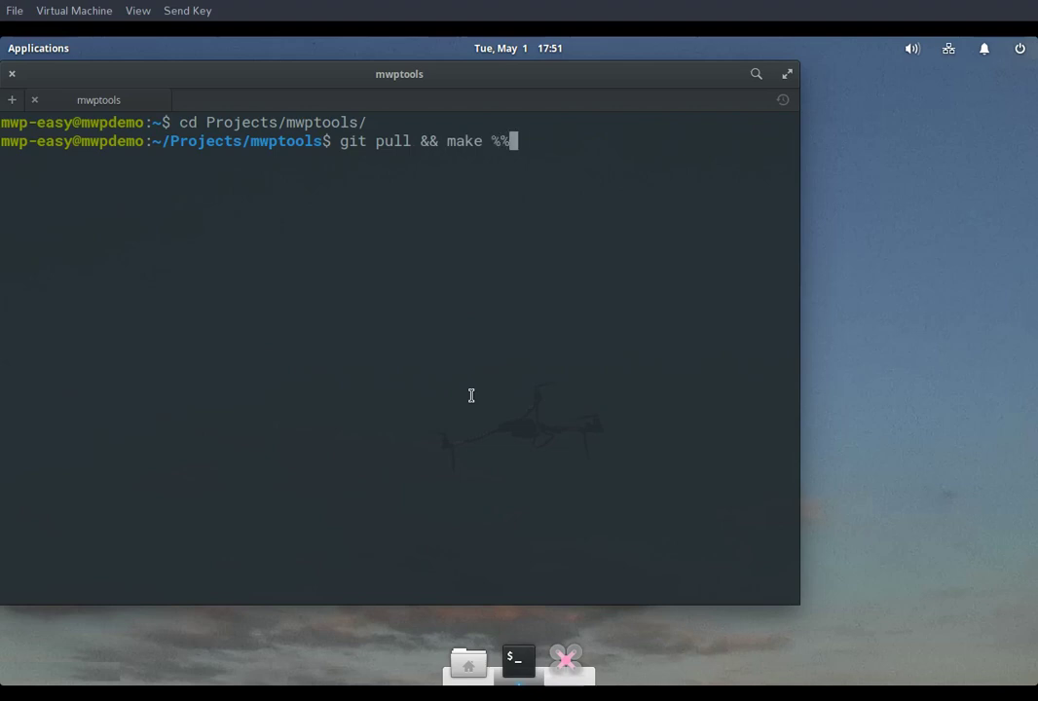
{"action": "key", "text": "BackSpace"}
{"action": "key", "text": "BackSpace"}
{"action": "type", "text": "&& sudo make installkl"}
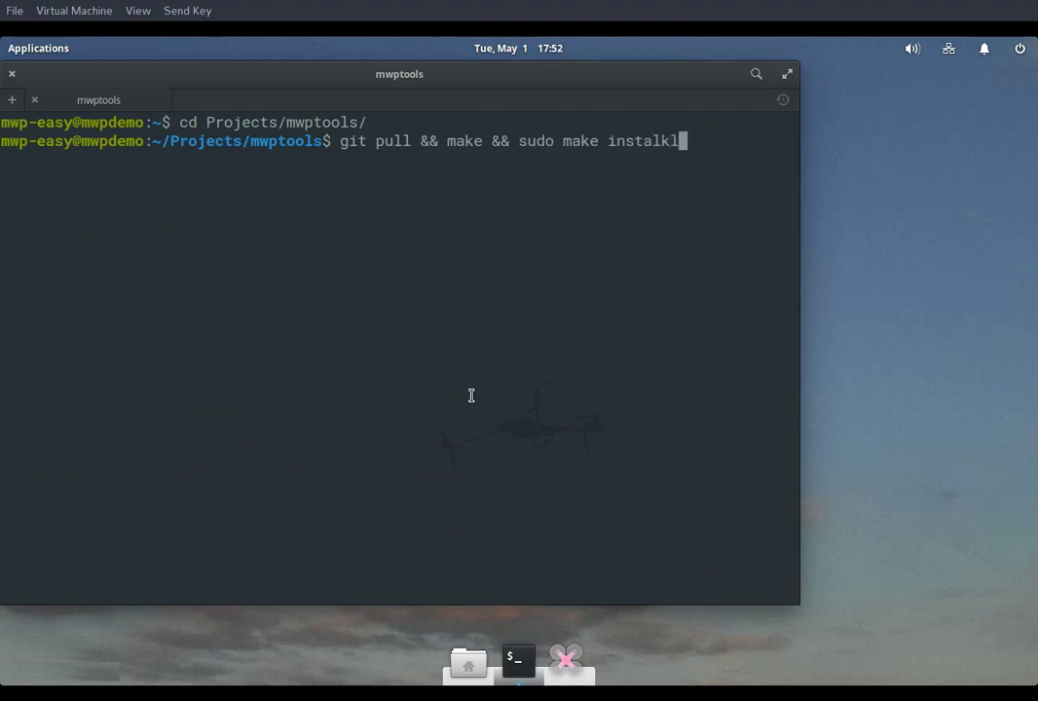
{"action": "key", "text": "BackSpace"}
{"action": "type", "text": "ll"}
{"action": "key", "text": "Return"}
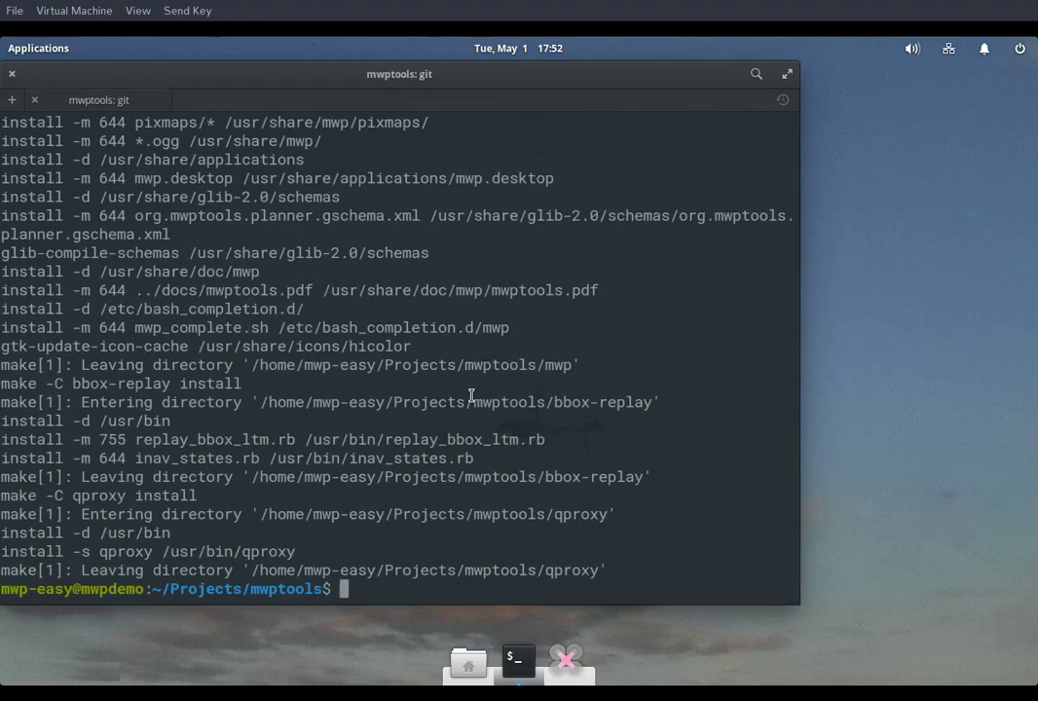
- Launch mwp and review the view and panel options it offers
{"action": "left_click", "coordinate": [575, 665]}
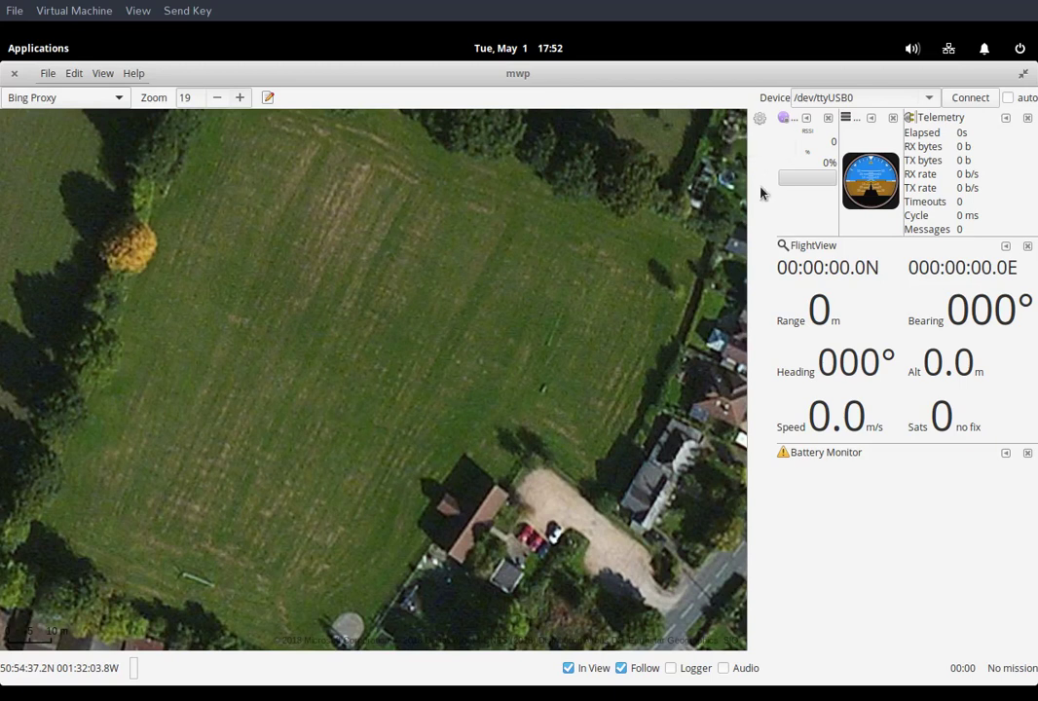
{"action": "left_click", "coordinate": [109, 82]}
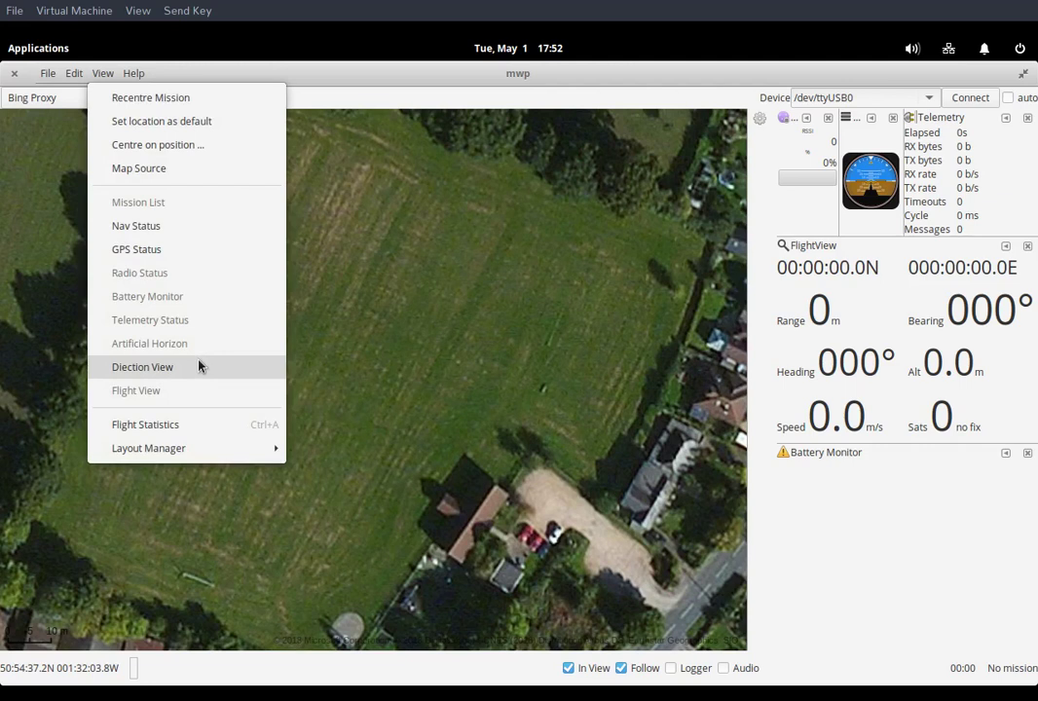
{"action": "left_click", "coordinate": [475, 293]}
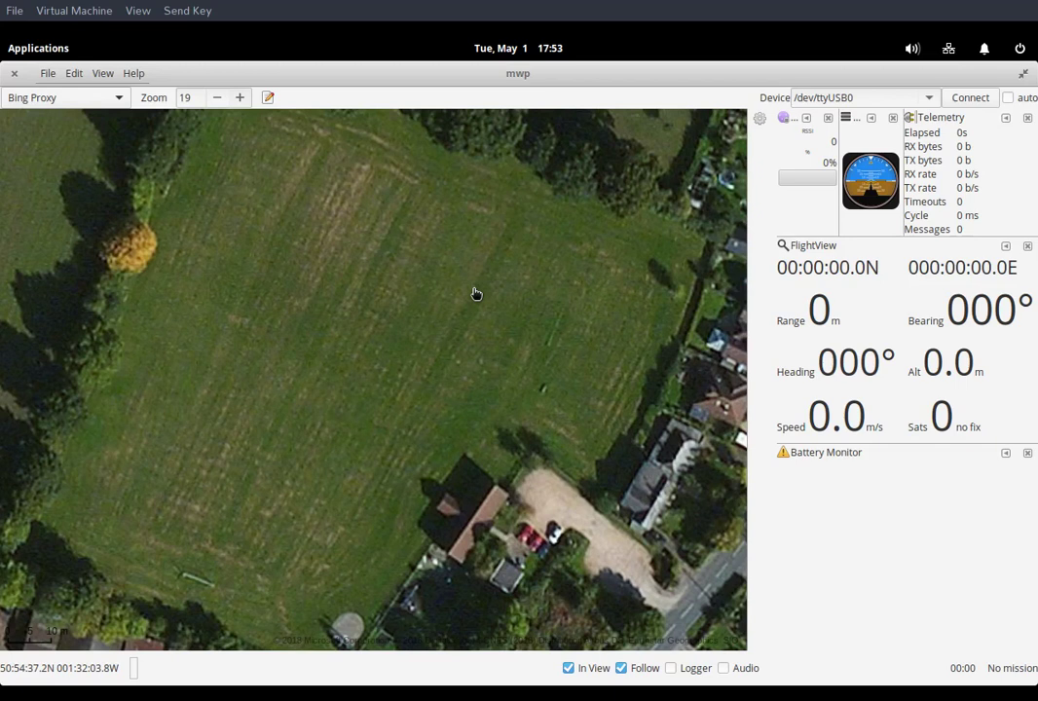
- Look for a mission file to open in the home folder and cancel the file chooser
{"action": "left_click", "coordinate": [48, 74]}
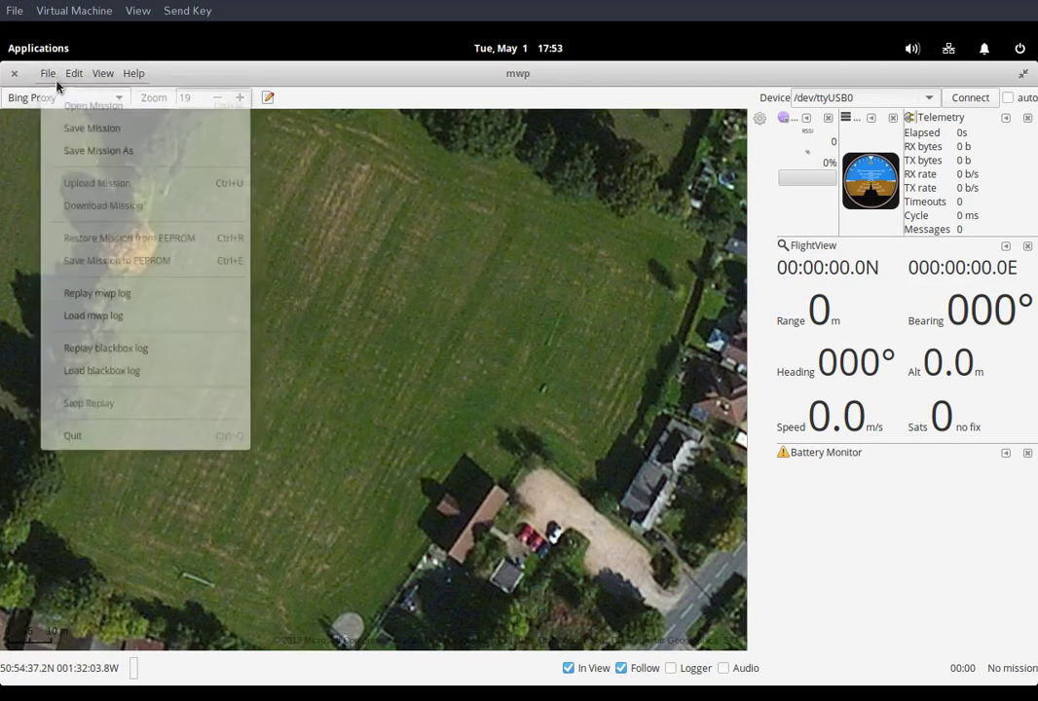
{"action": "left_click", "coordinate": [55, 78]}
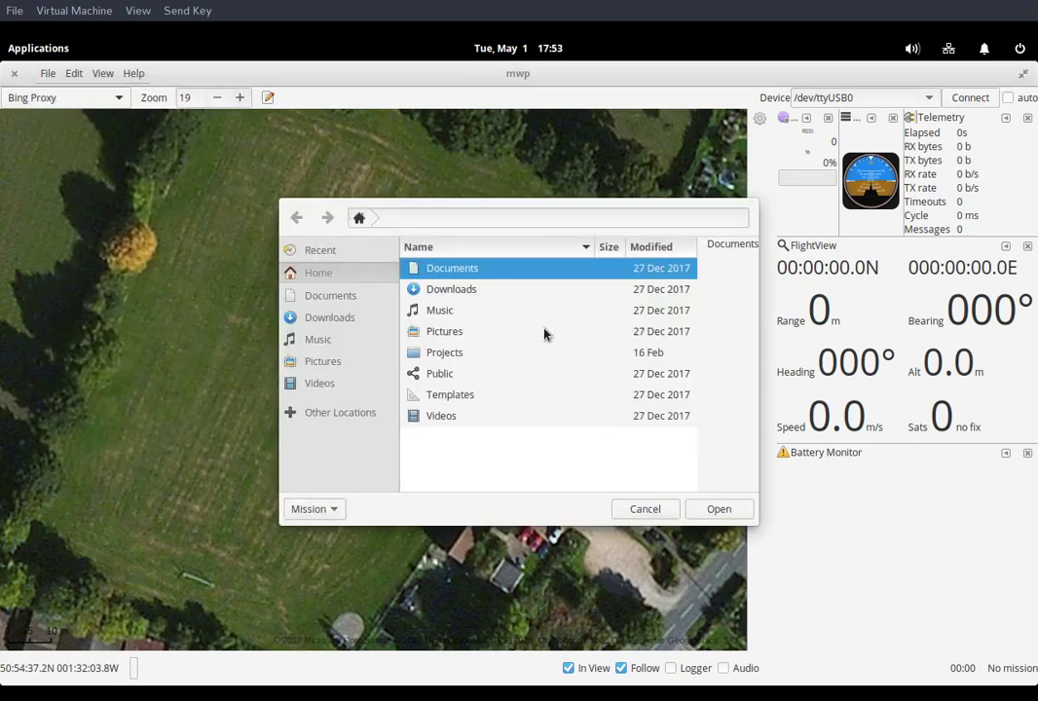
{"action": "left_click", "coordinate": [324, 272]}
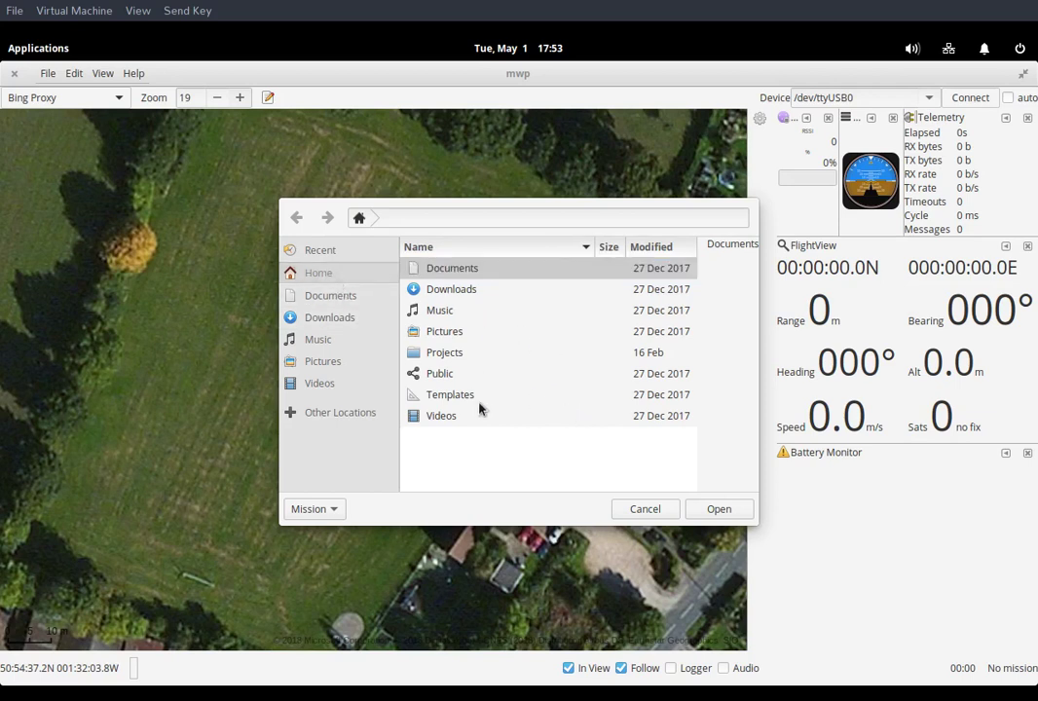
{"action": "left_click", "coordinate": [647, 516]}
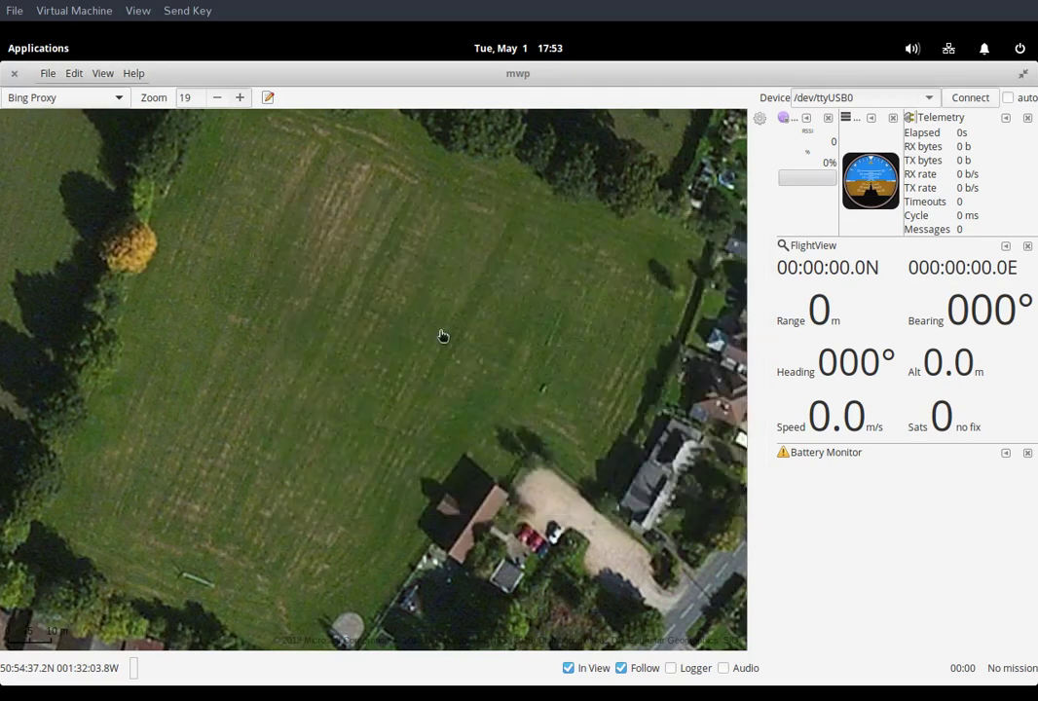
- Connect to the serial device /dev/ttyUSB0 and restore the mission from the flight controller's EEPROM
{"action": "left_click", "coordinate": [47, 76]}
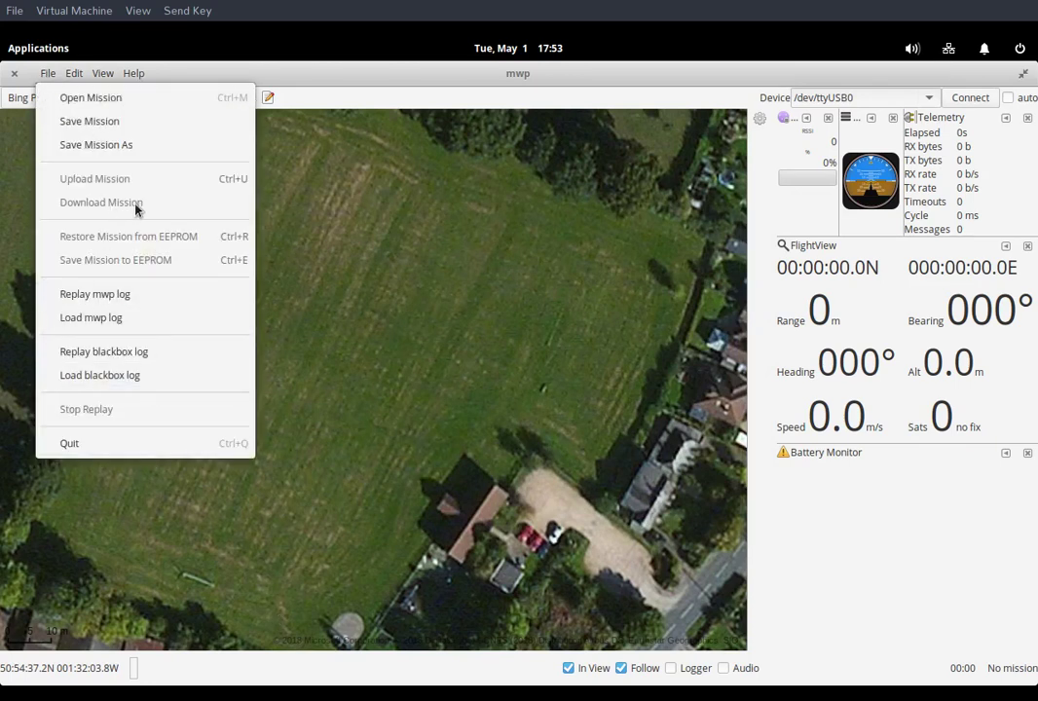
{"action": "left_click", "coordinate": [968, 100]}
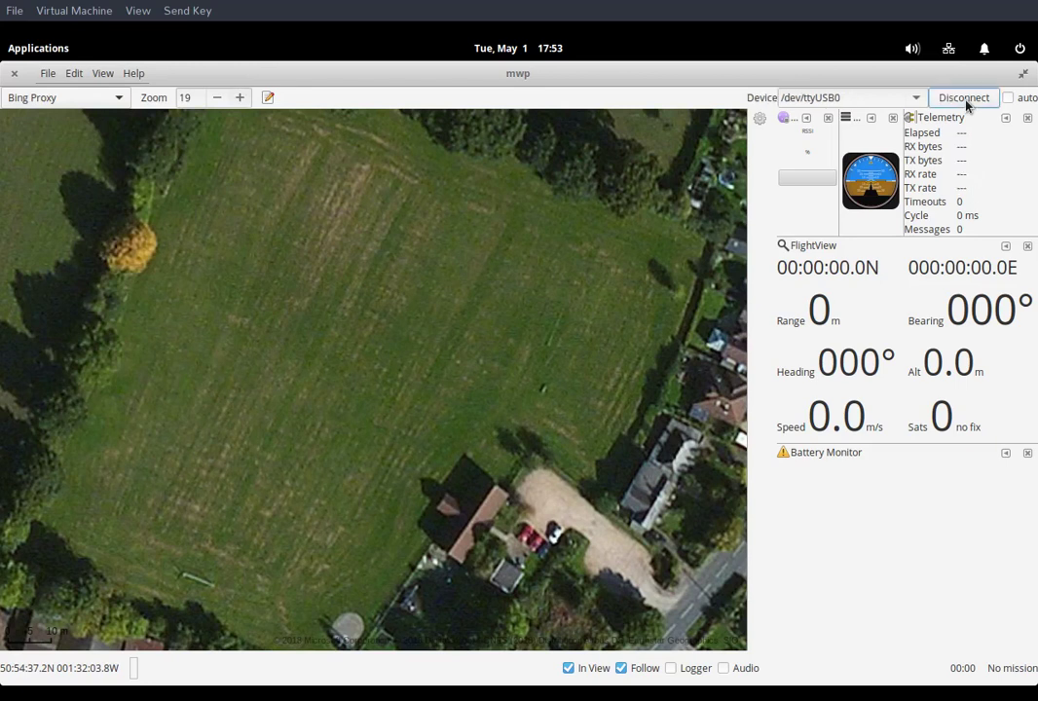
{"action": "left_click", "coordinate": [48, 74]}
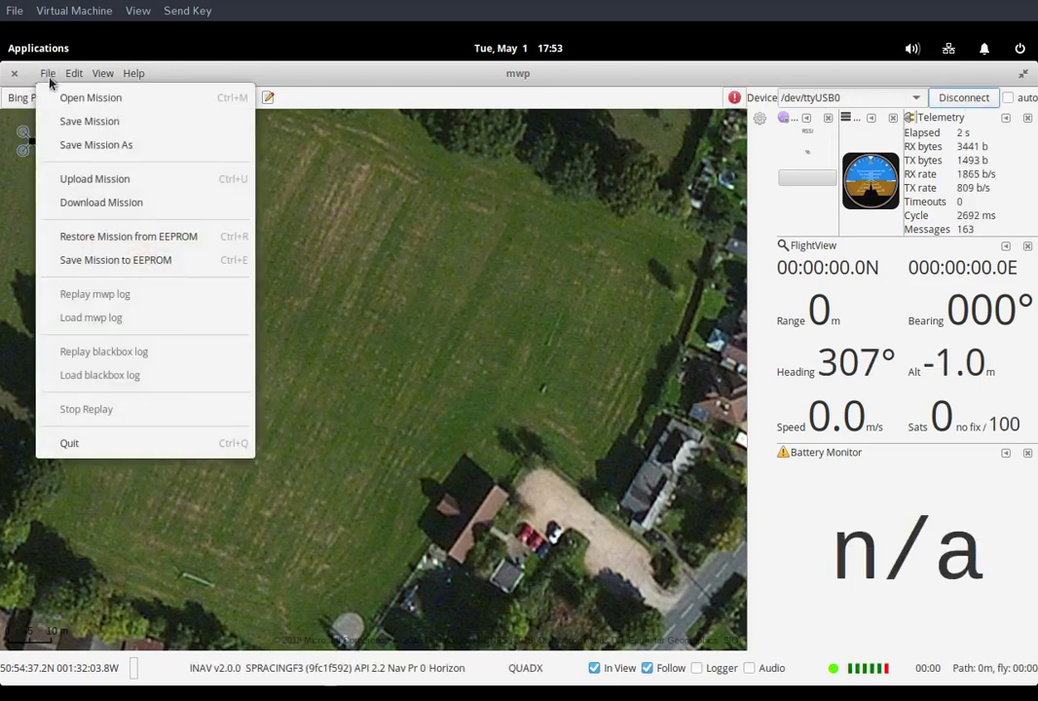
{"action": "left_click", "coordinate": [141, 239]}
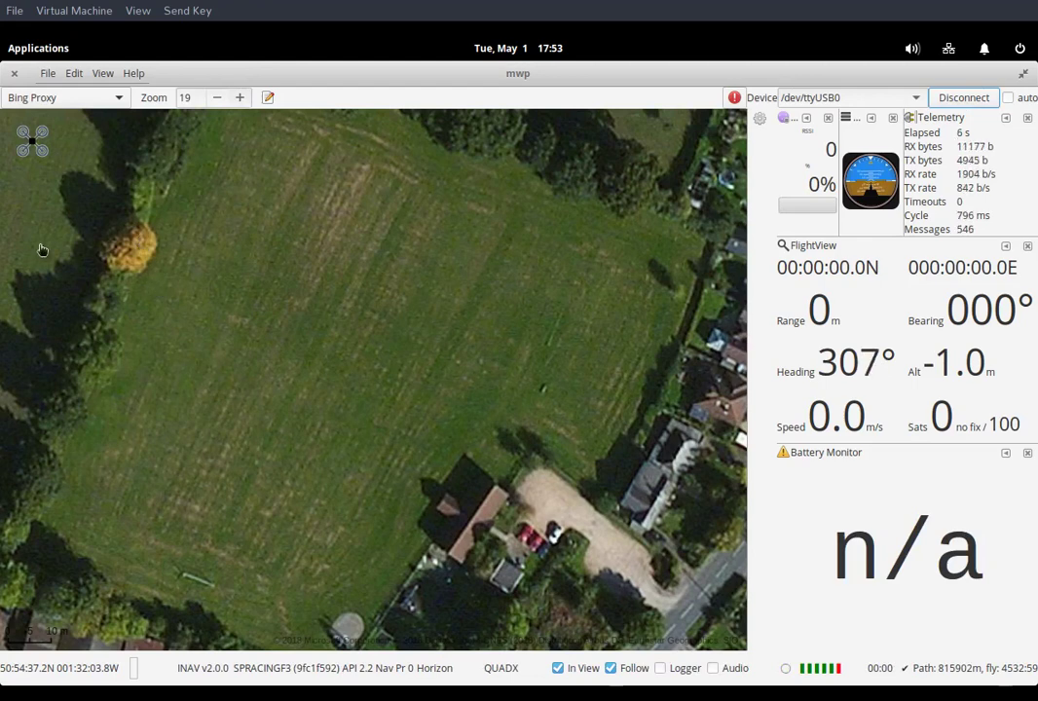
- Recentre the map on the mission restored from the flight controller
{"action": "left_click", "coordinate": [215, 101]}
{"action": "left_click", "coordinate": [215, 101]}
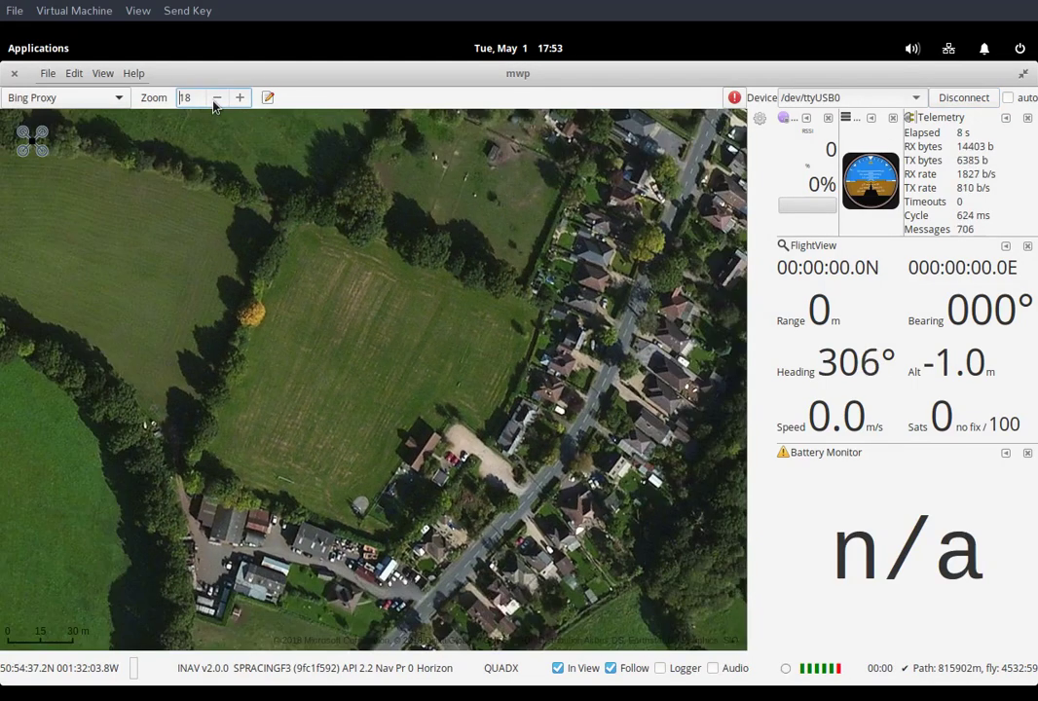
{"action": "left_click", "coordinate": [215, 102]}
{"action": "left_click", "coordinate": [215, 101]}
{"action": "left_click", "coordinate": [215, 101]}
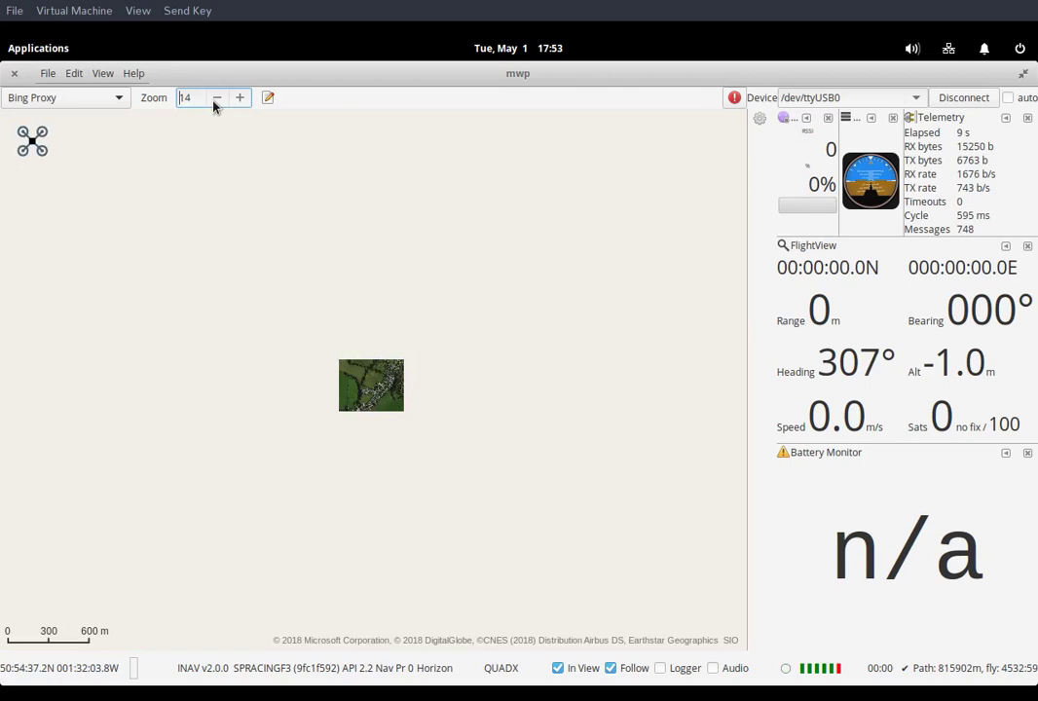
{"action": "left_click", "coordinate": [215, 101]}
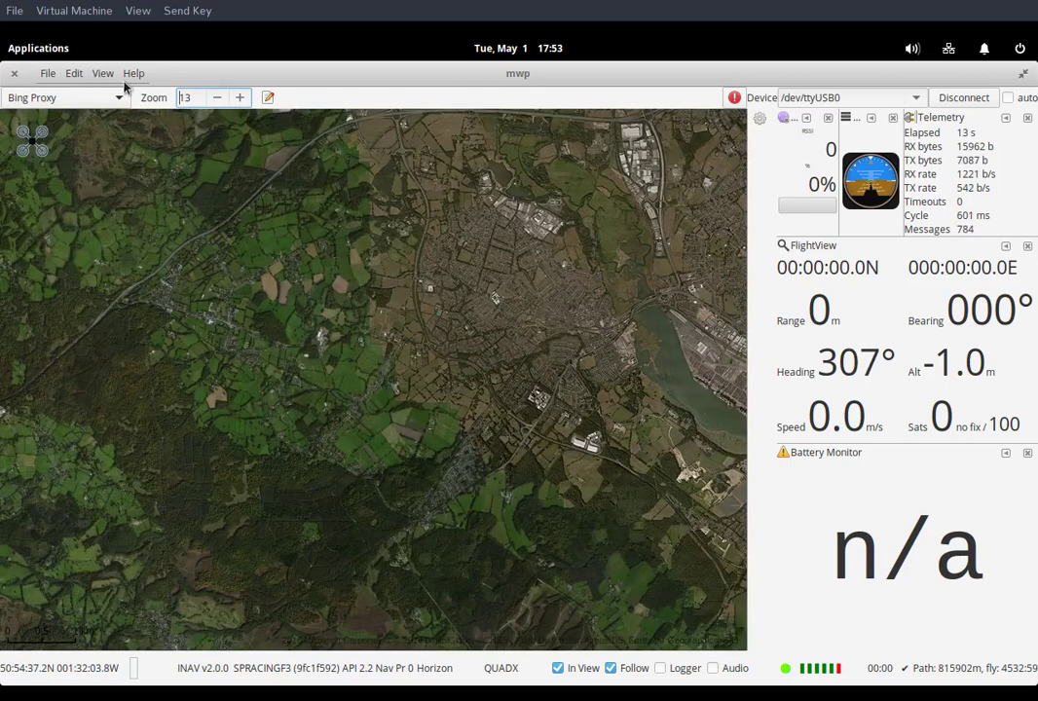
{"action": "left_click", "coordinate": [102, 73]}
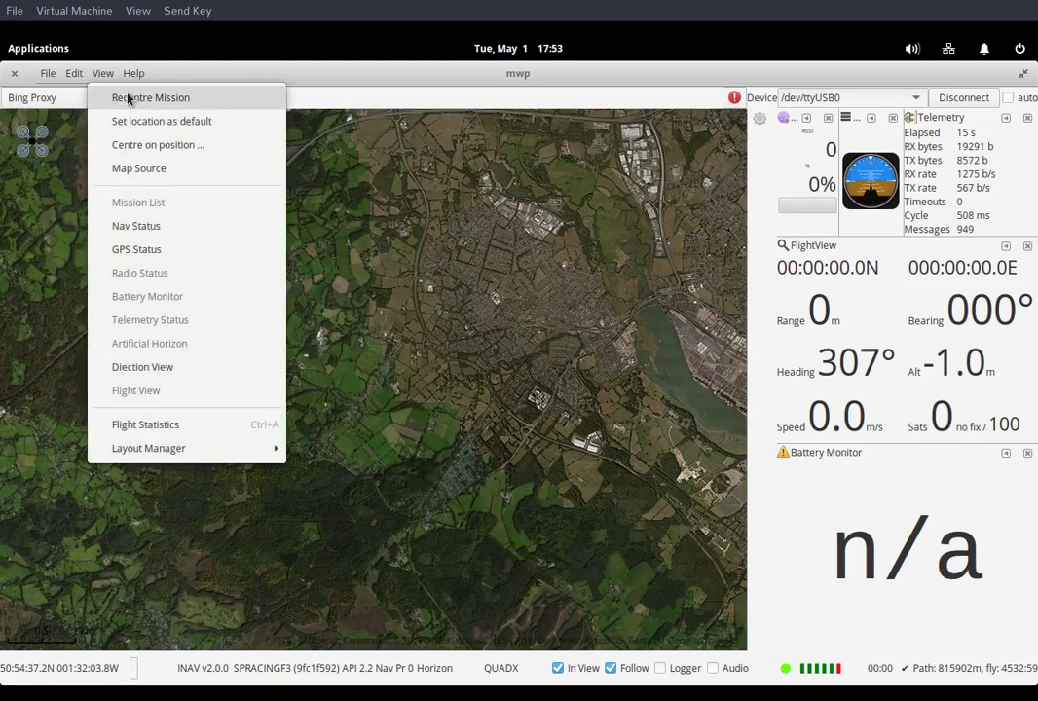
{"action": "left_click", "coordinate": [126, 97]}
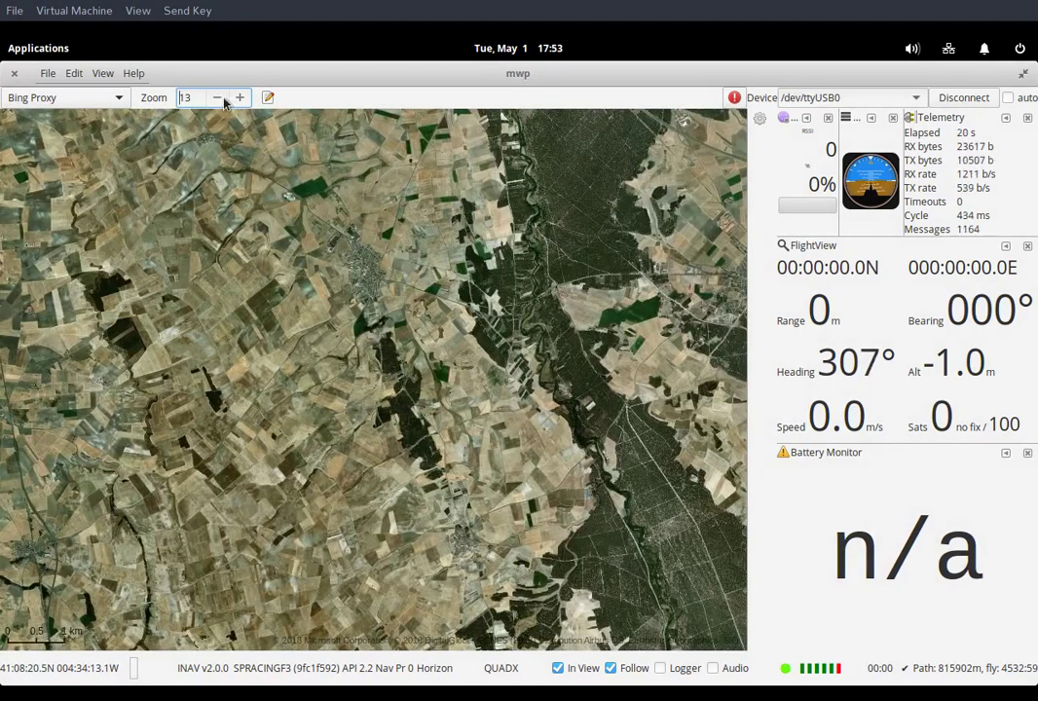
- Set the map zoom level to 7 to fit all four waypoints of the mission in view
{"action": "left_click", "coordinate": [216, 98]}
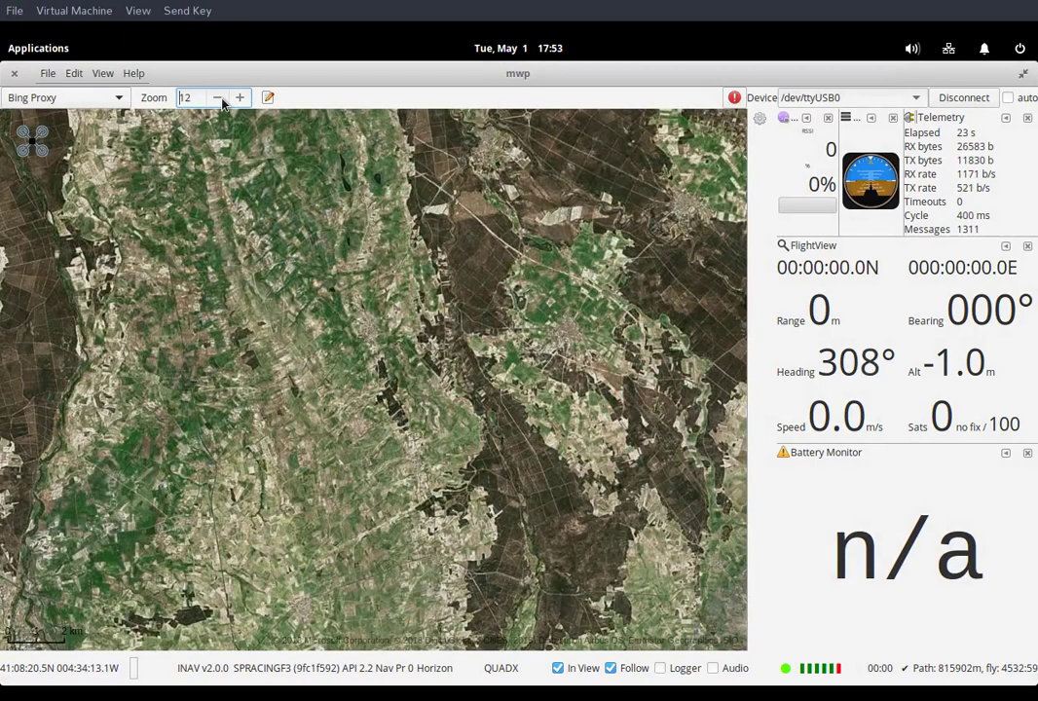
{"action": "left_click", "coordinate": [220, 99]}
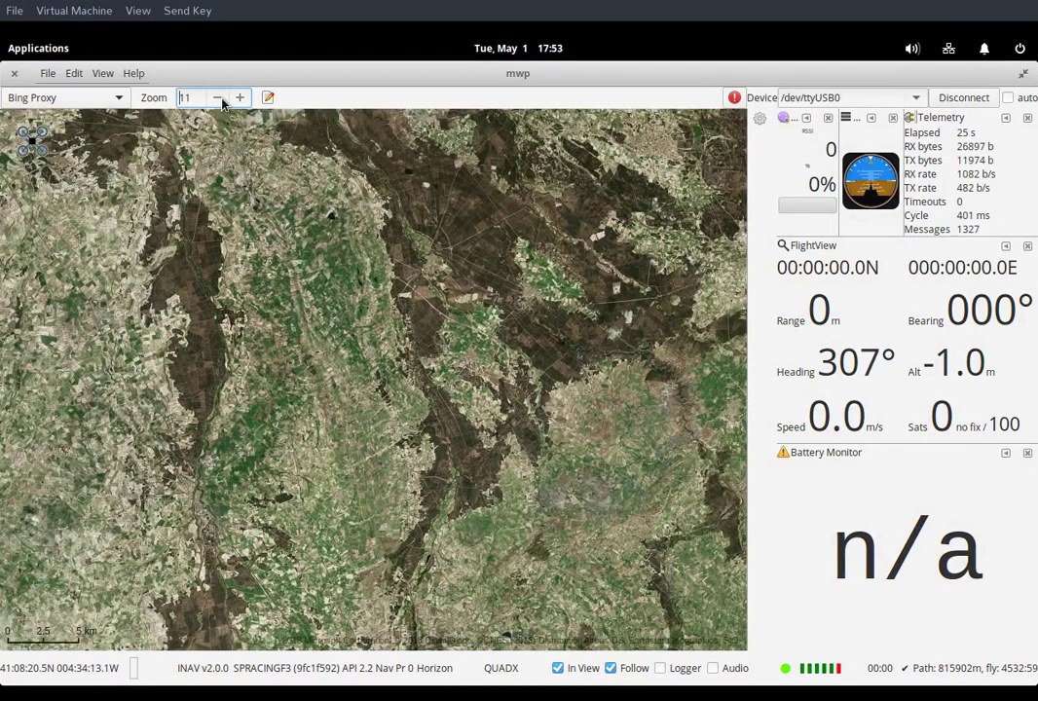
{"action": "left_click", "coordinate": [220, 100]}
{"action": "double_click", "coordinate": [201, 97]}
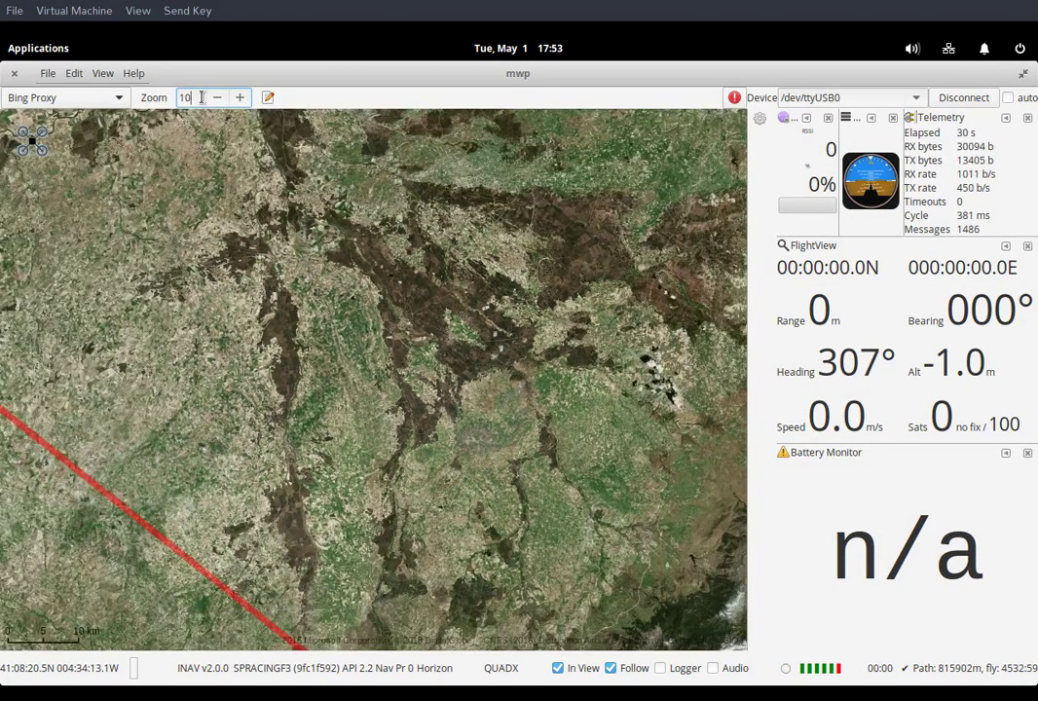
{"action": "key", "text": "BackSpace"}
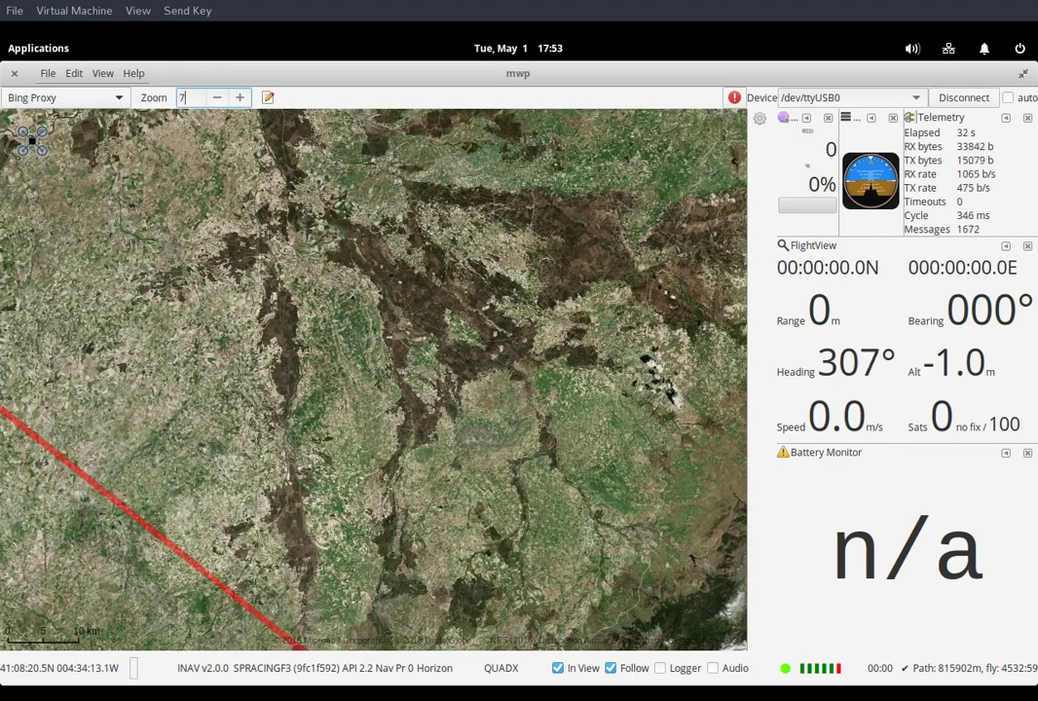
{"action": "key", "text": "Return"}
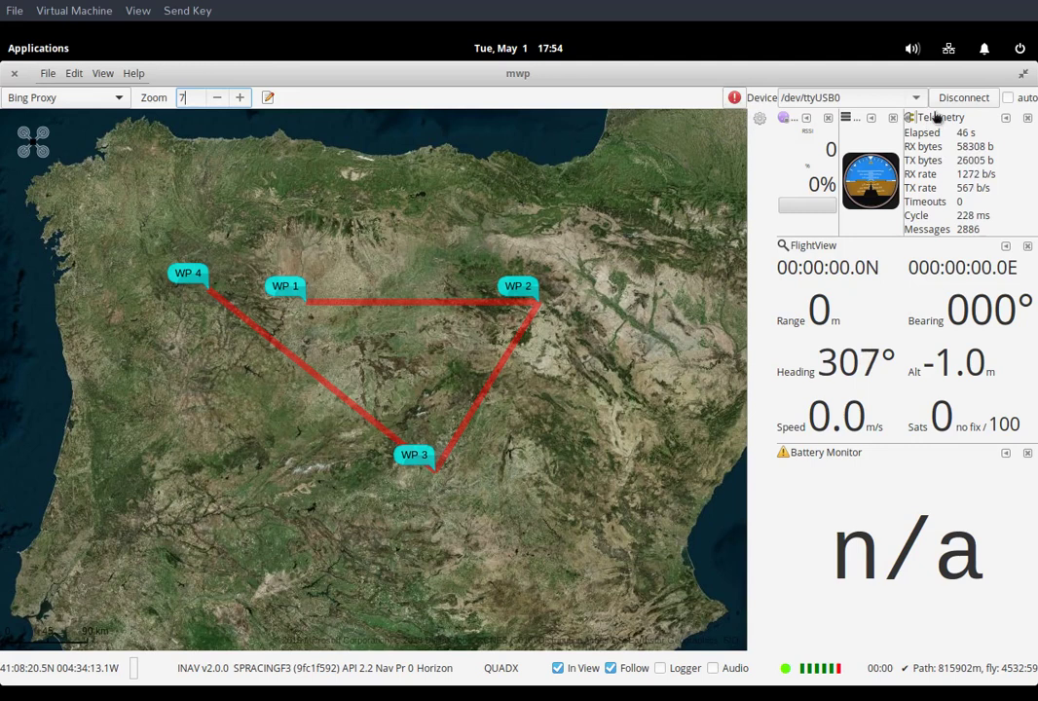
- Review the restored waypoints and the available editing options in the Mission Editor, then close it
{"action": "mouse_move", "coordinate": [736, 101]}
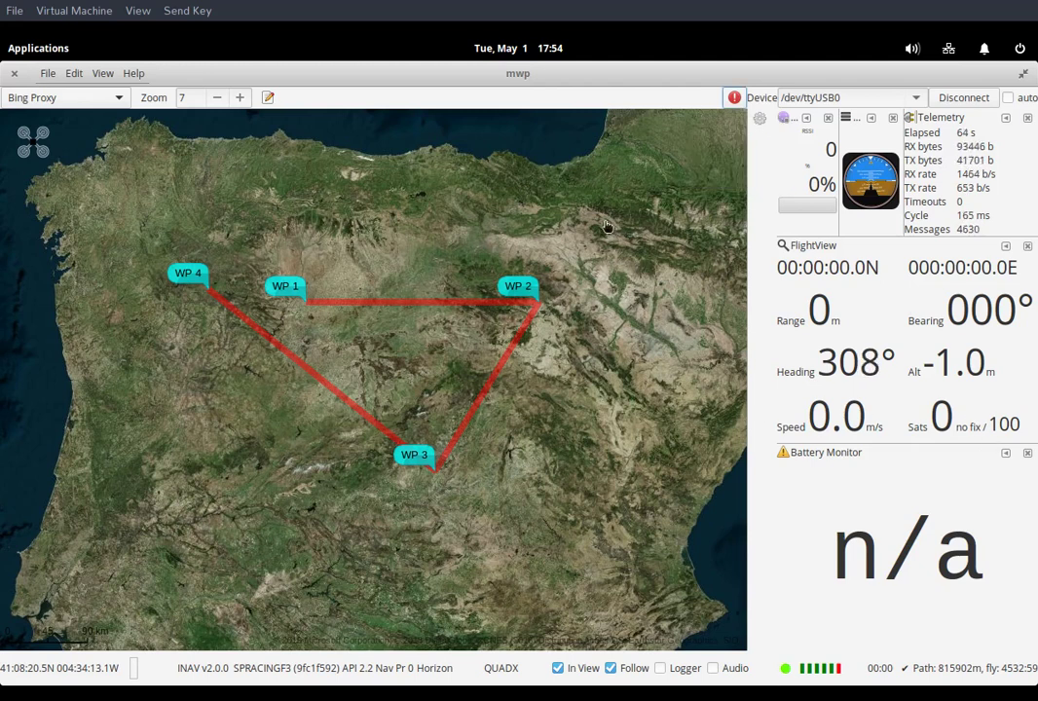
{"action": "left_click", "coordinate": [758, 119]}
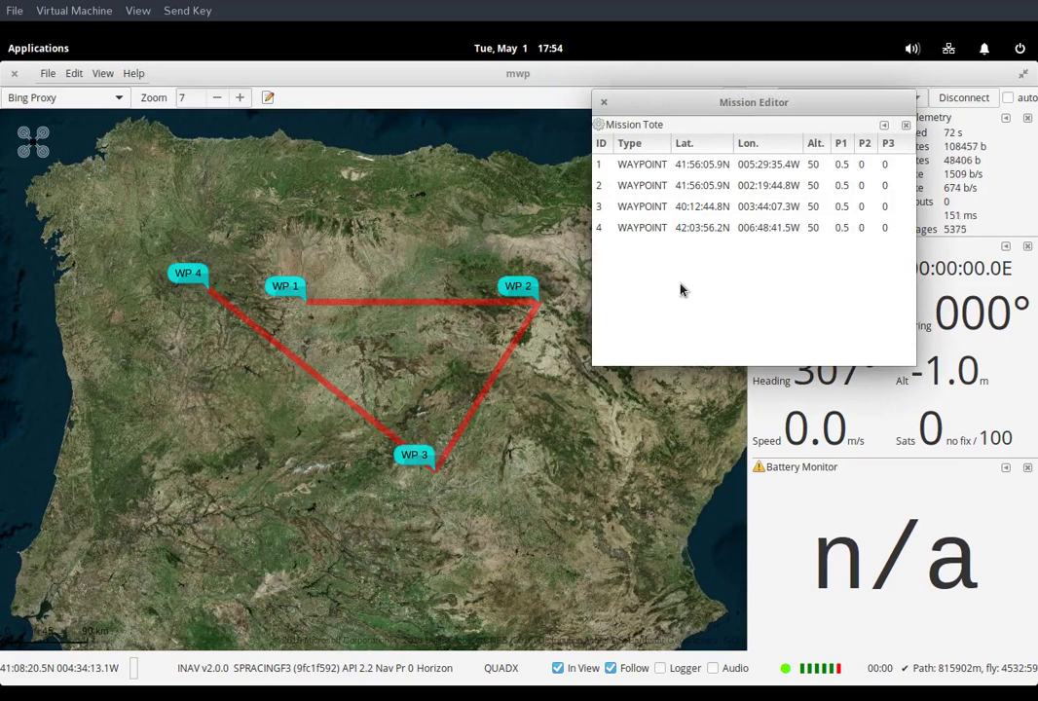
{"action": "right_click", "coordinate": [662, 195]}
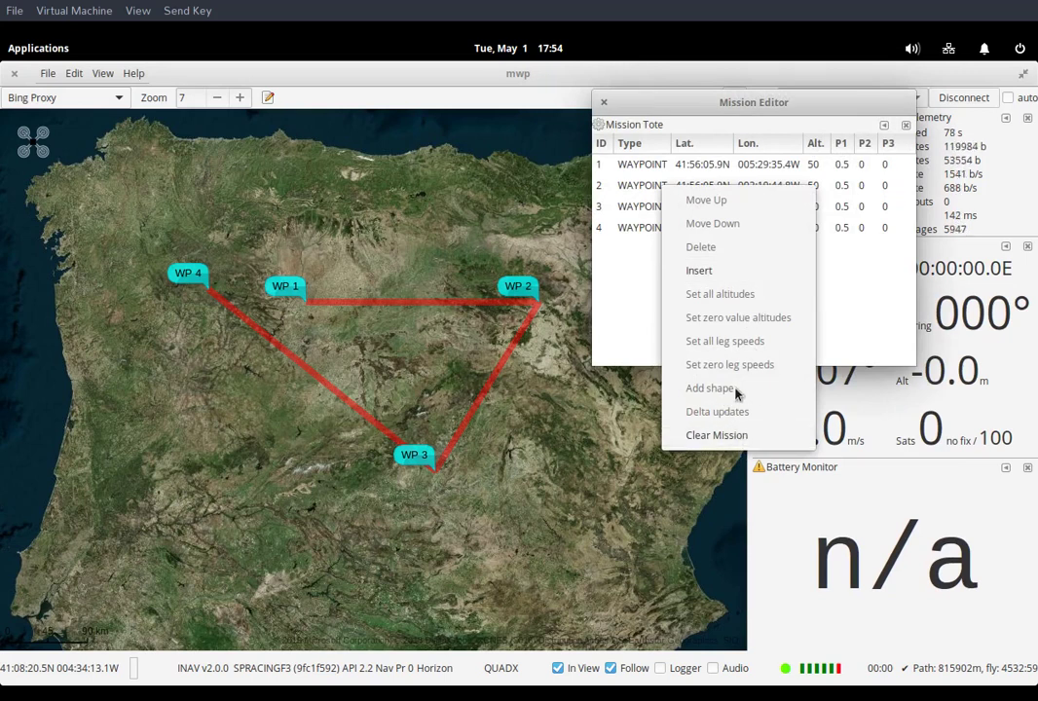
{"action": "left_click", "coordinate": [626, 322]}
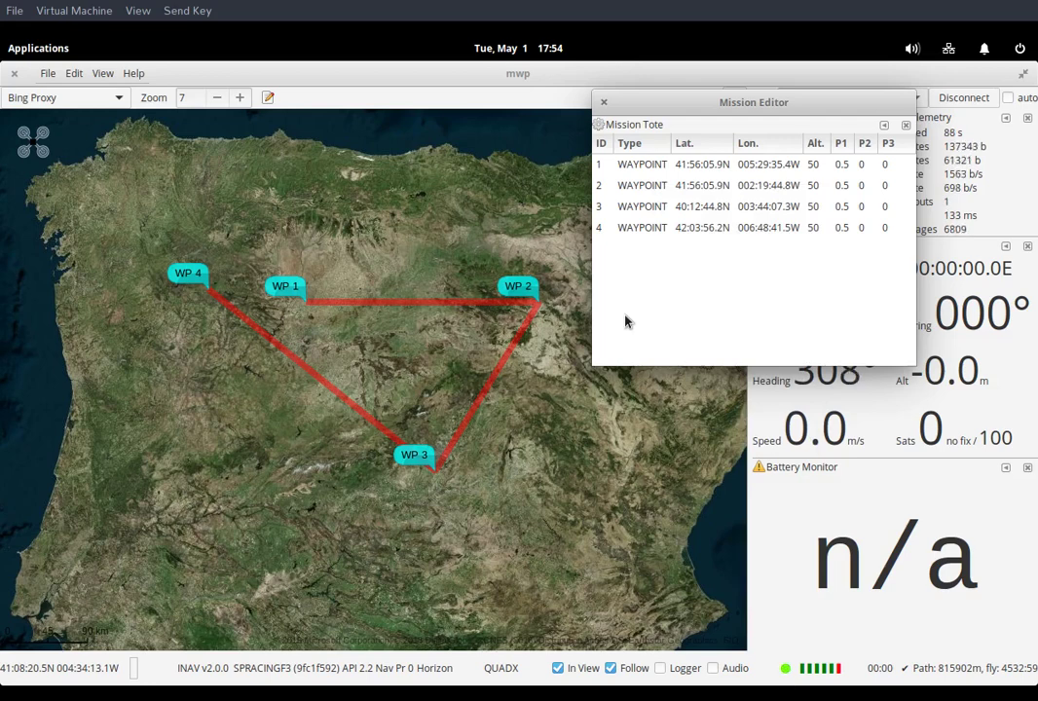
{"action": "left_click", "coordinate": [602, 102]}
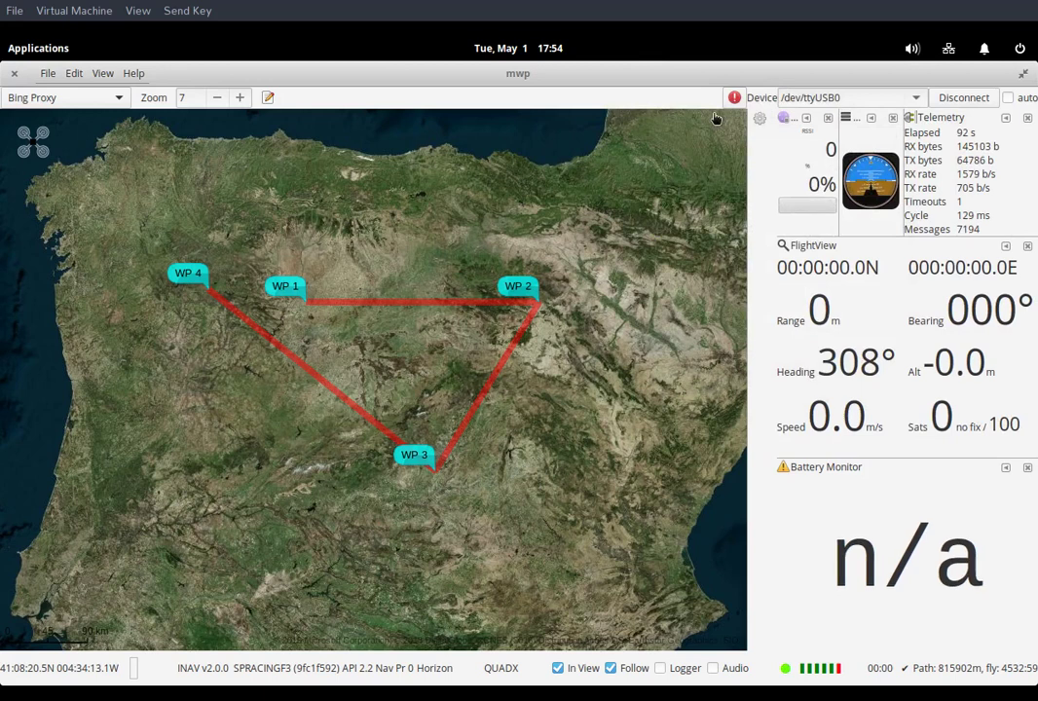